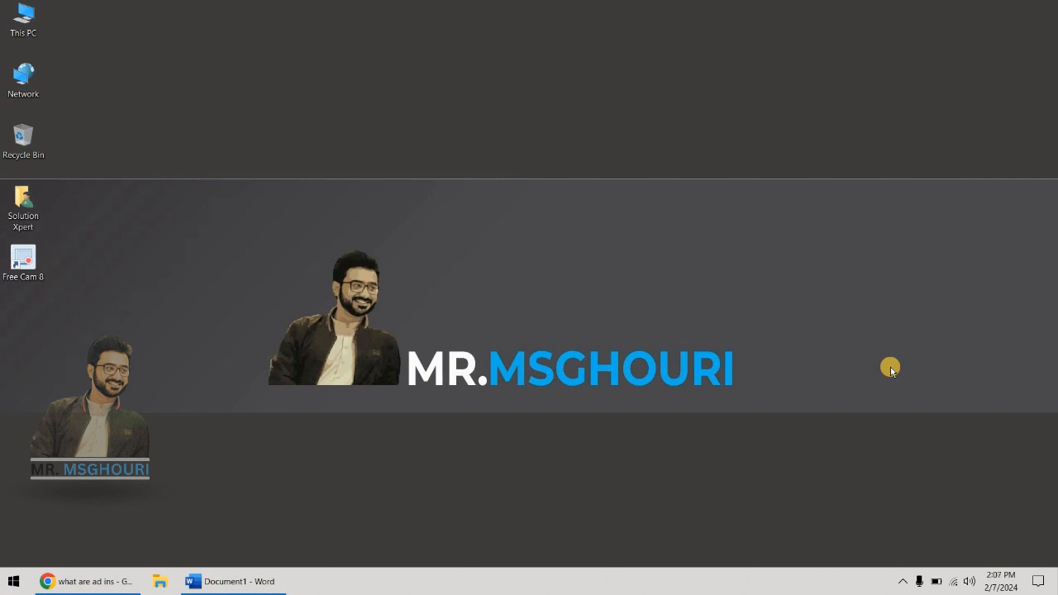
- Switch to the blank Word document and enter the title PAKISTAN in capitals on the first line
left_click(249, 582)
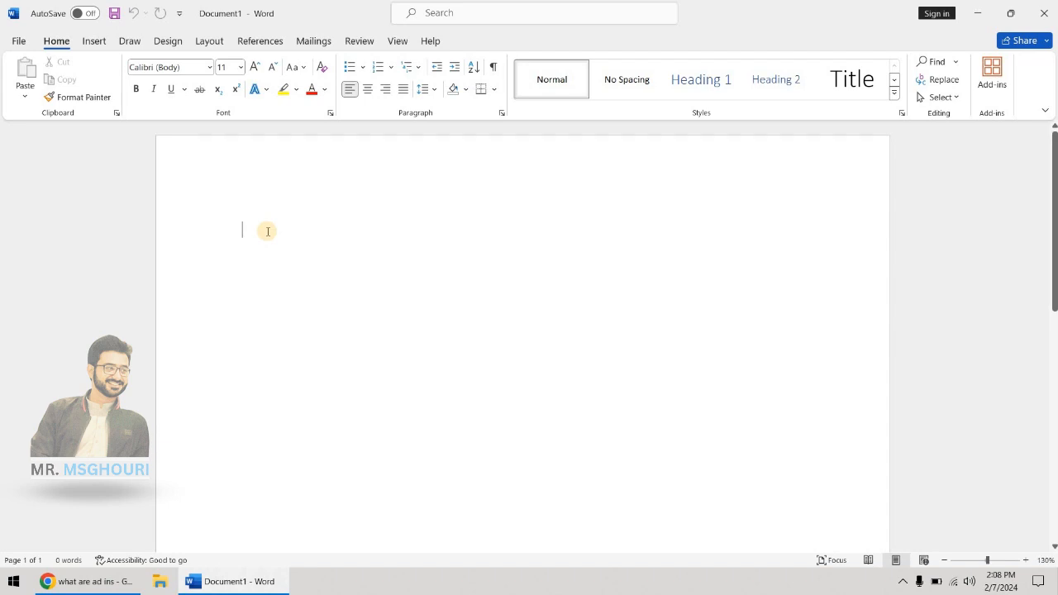
type("p")
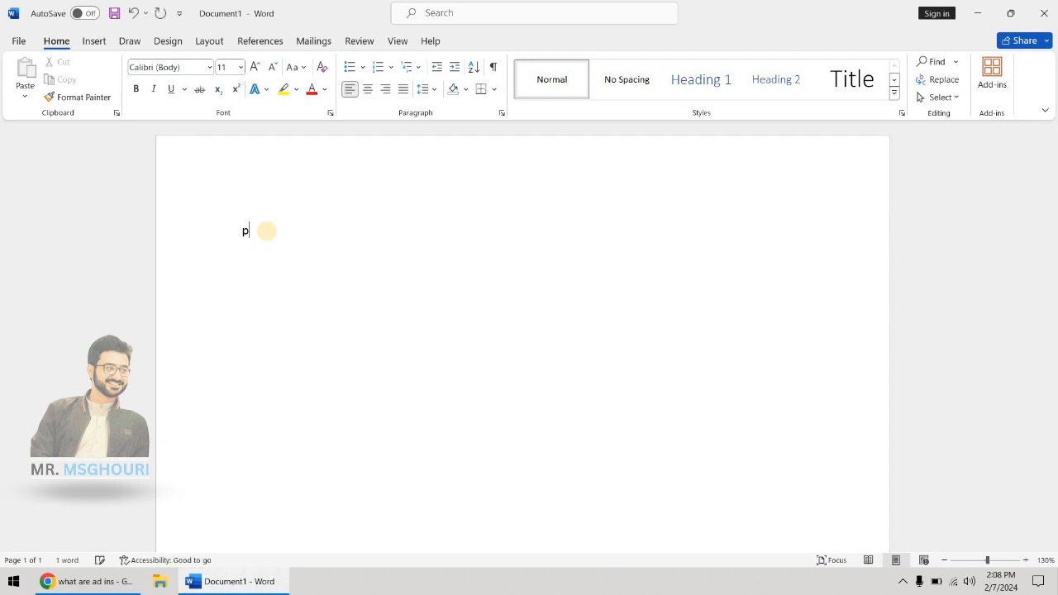
type("akista")
key("BackSpace")
key("BackSpace")
key("BackSpace")
key("BackSpace")
key("BackSpace")
key("BackSpace")
key("BackSpace")
key("BackSpace")
type("PAKISTAN")
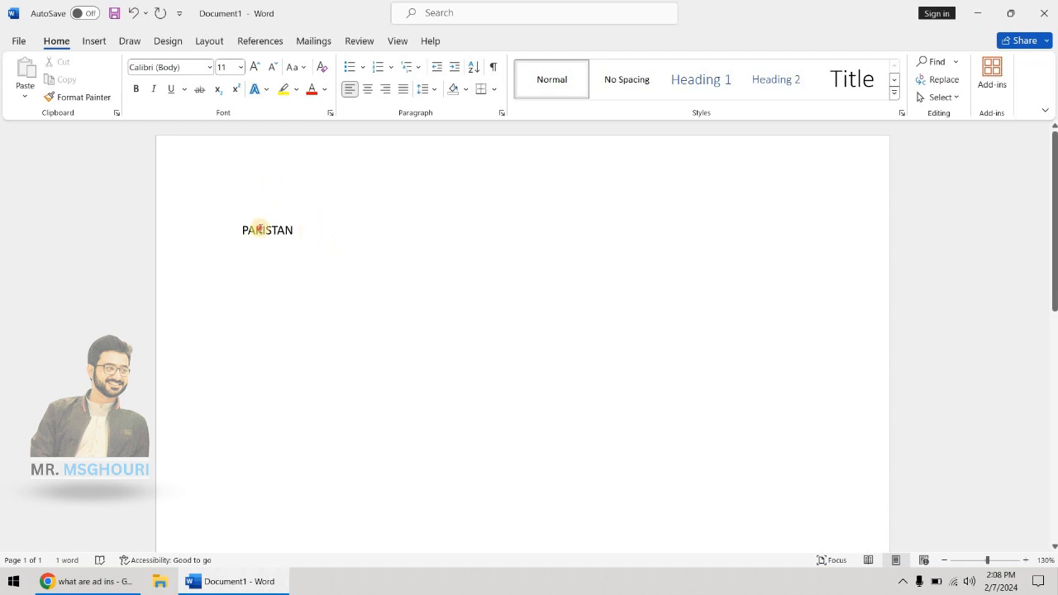
- Try left and right alignment on the PAKISTAN title and finish with it centered
left_click(199, 228)
left_click(289, 243)
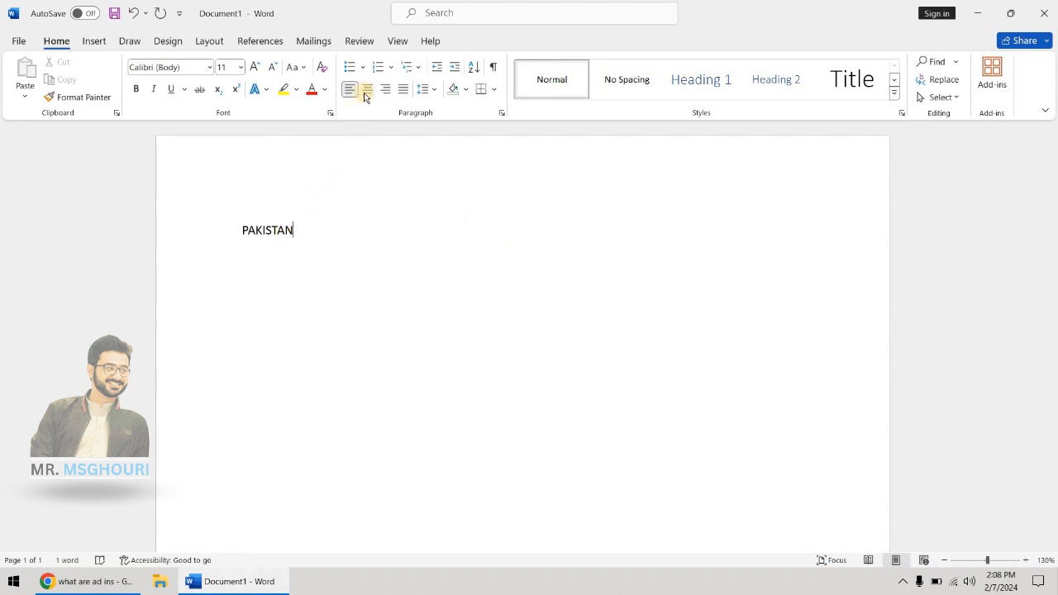
left_click(196, 221)
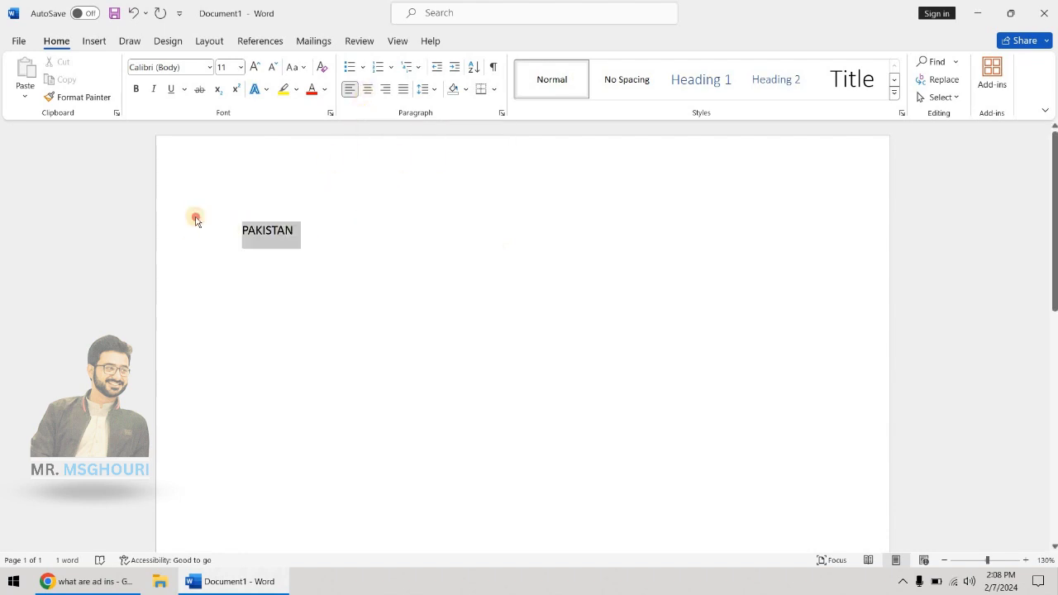
left_click(351, 90)
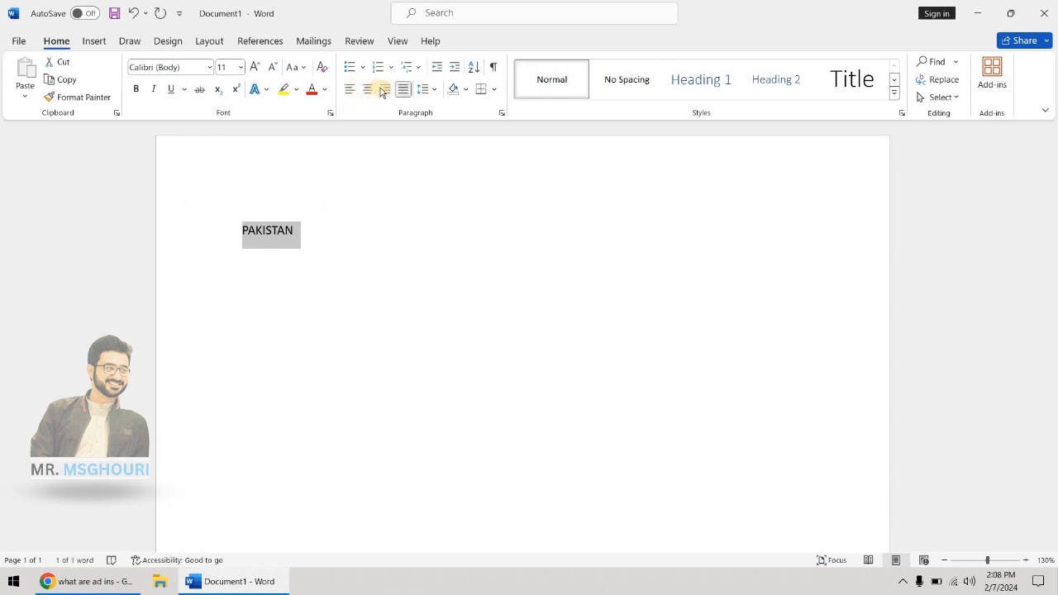
left_click(350, 90)
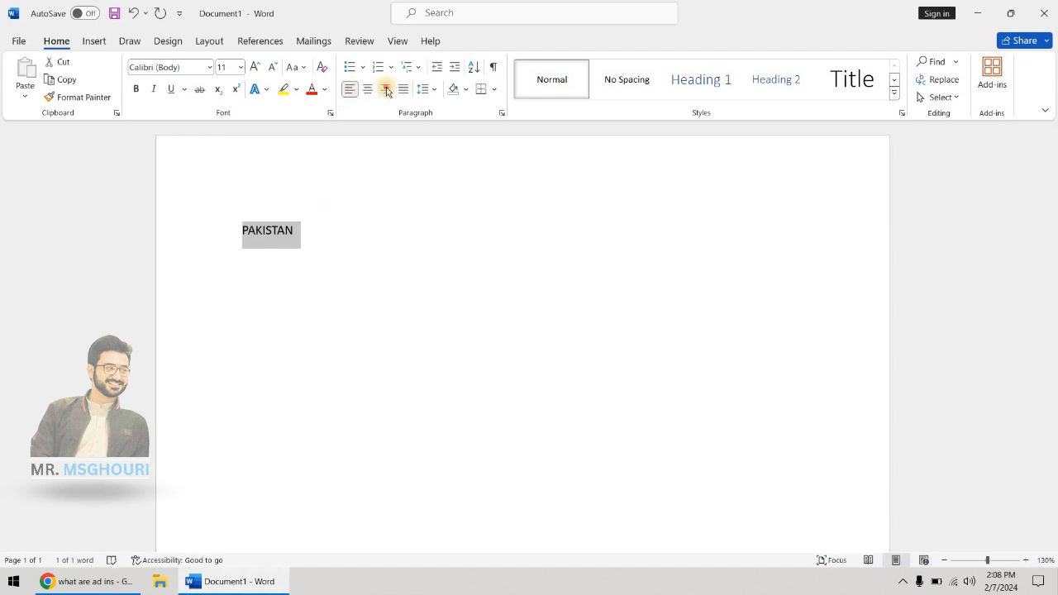
left_click(386, 90)
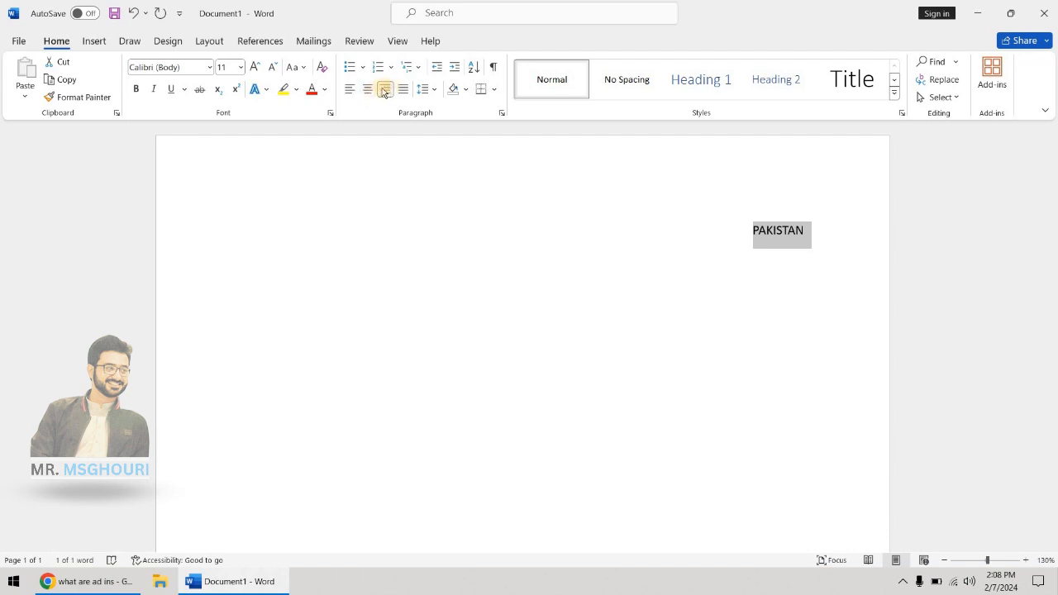
left_click(368, 90)
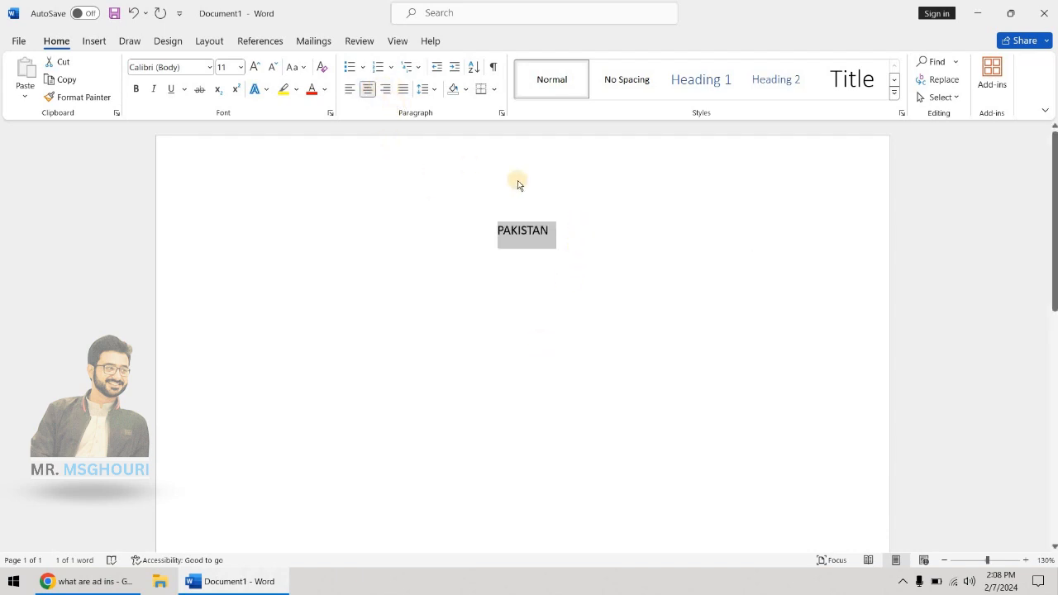
- Try bold, italic and underline formatting on the PAKISTAN title, turning each one off again
left_click_drag(548, 230, 459, 227)
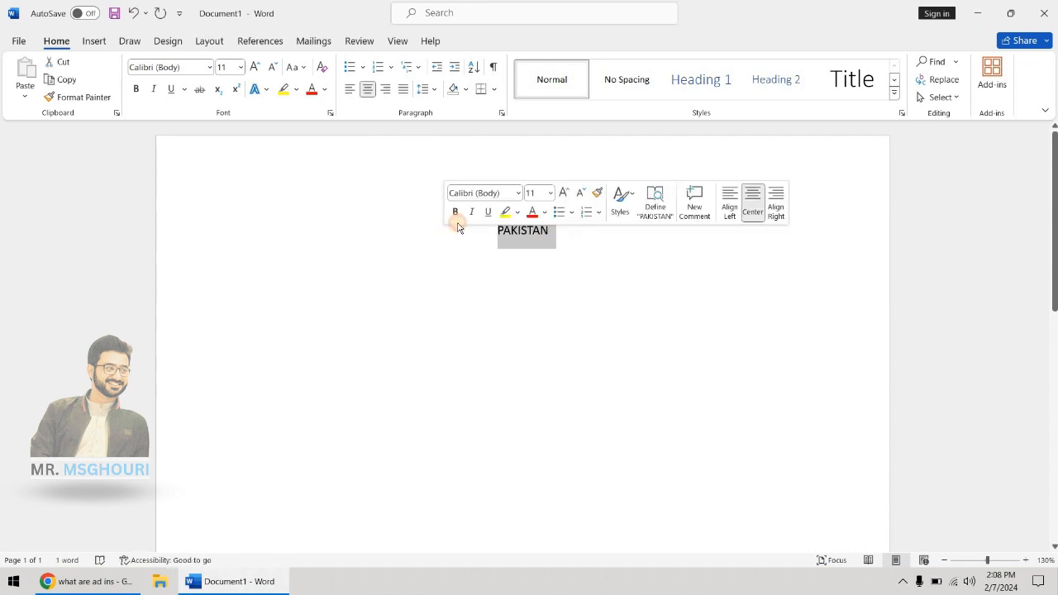
left_click(140, 92)
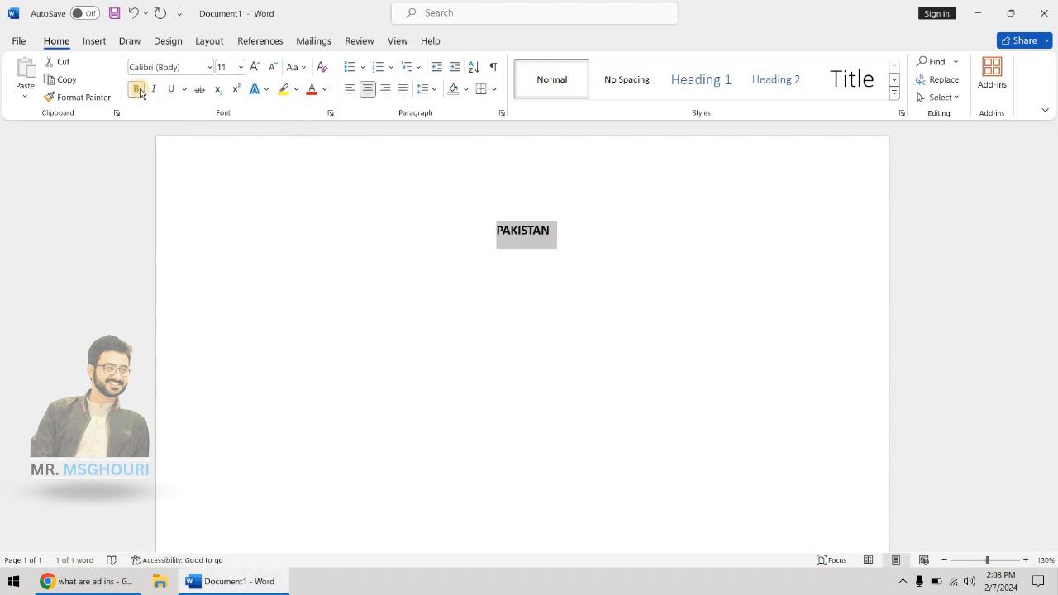
left_click(139, 91)
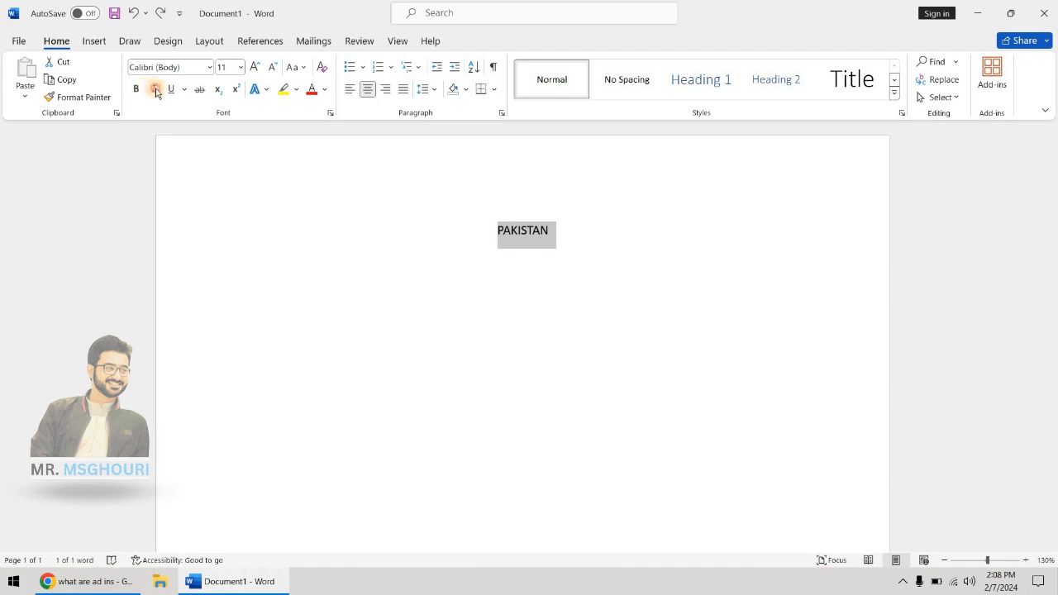
left_click(156, 92)
left_click(155, 92)
left_click(172, 93)
left_click(174, 95)
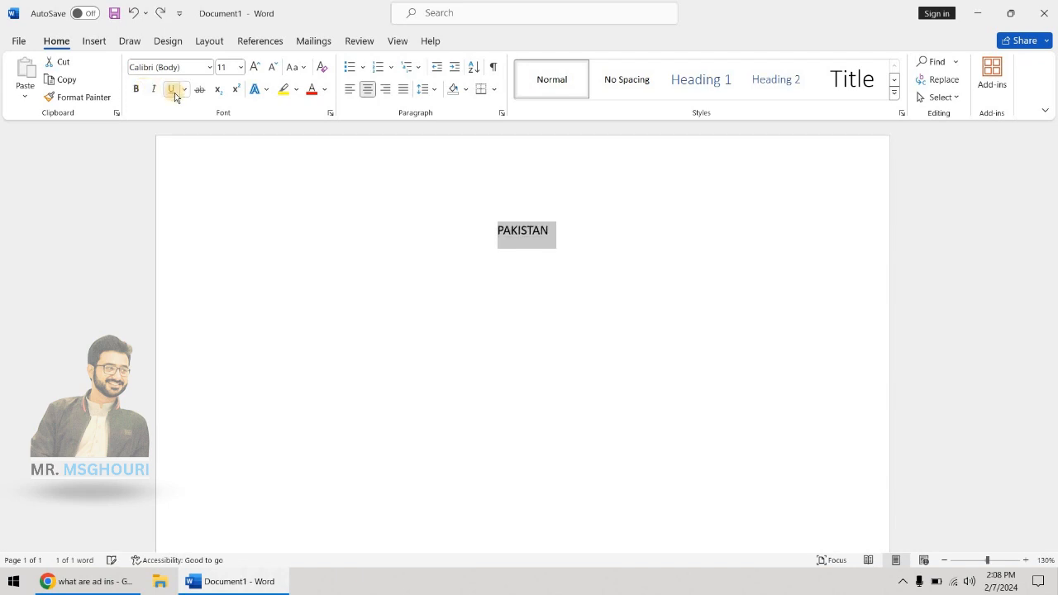
- Start a left-aligned paragraph below the title and generate sample body text with =RAND()
left_click(584, 235)
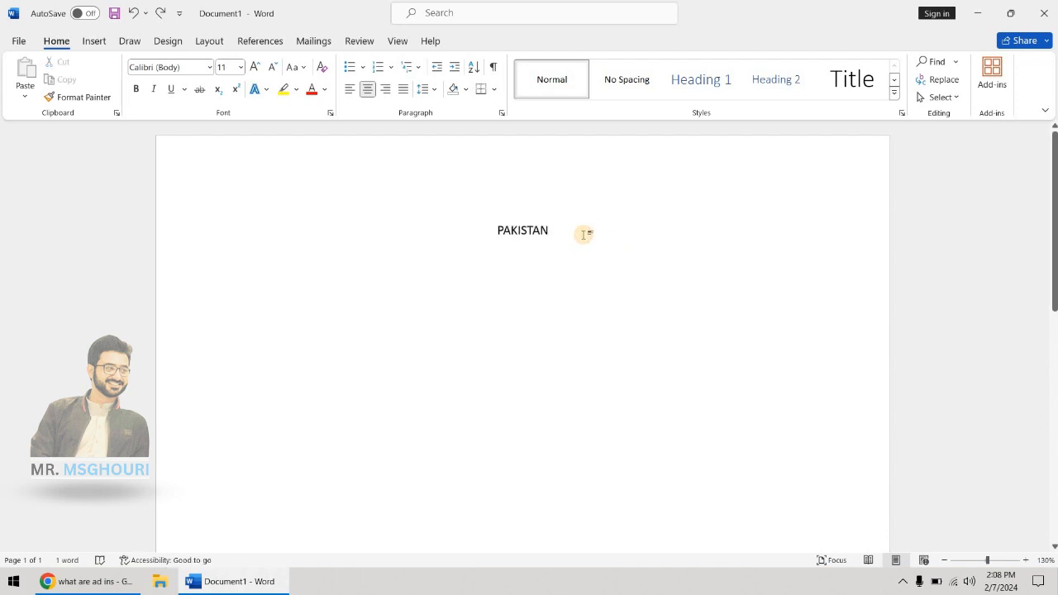
key("Return")
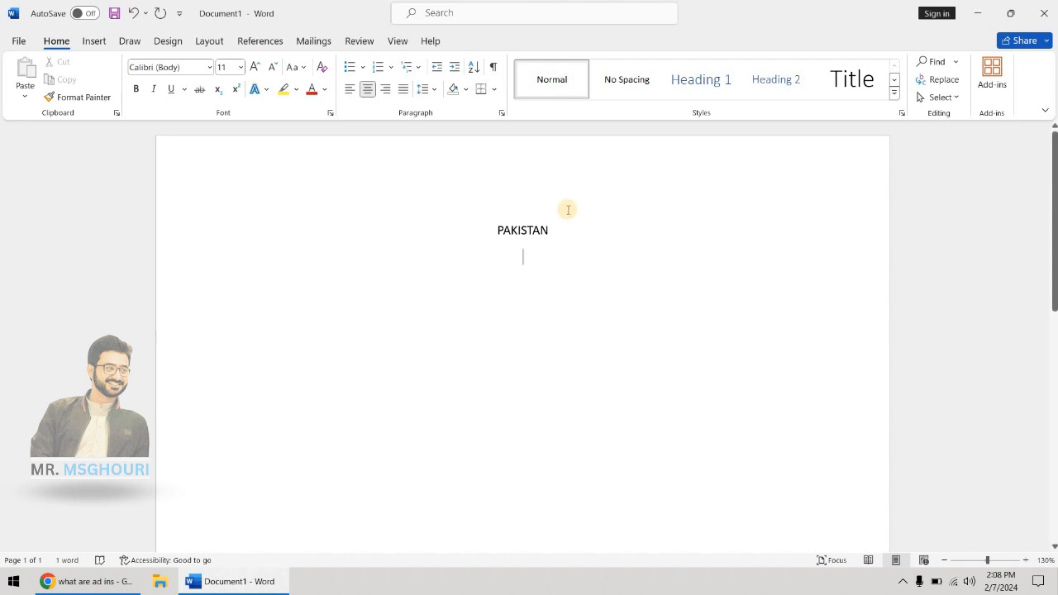
left_click(351, 90)
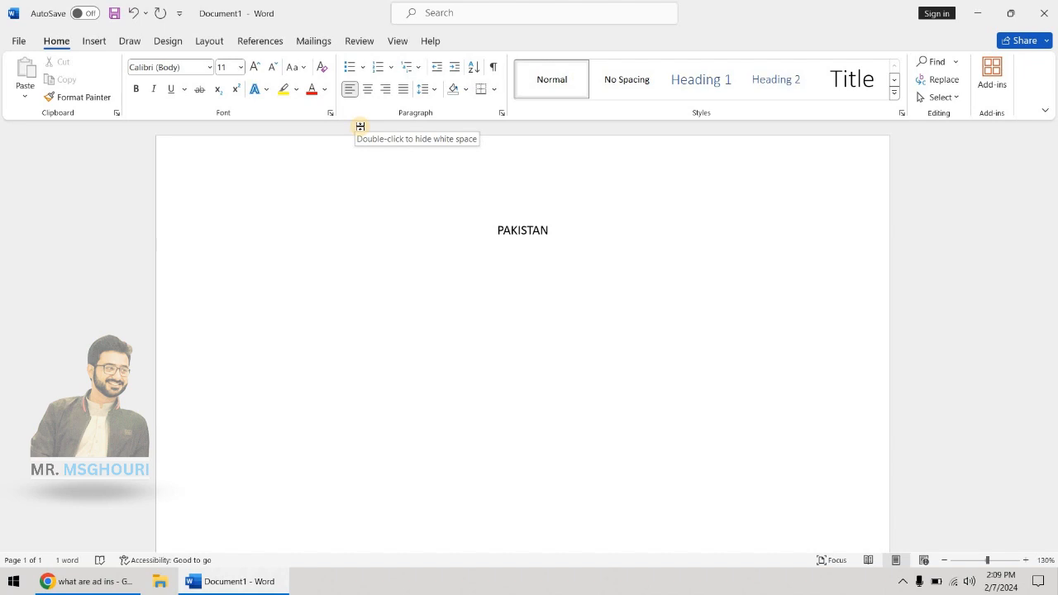
type("=")
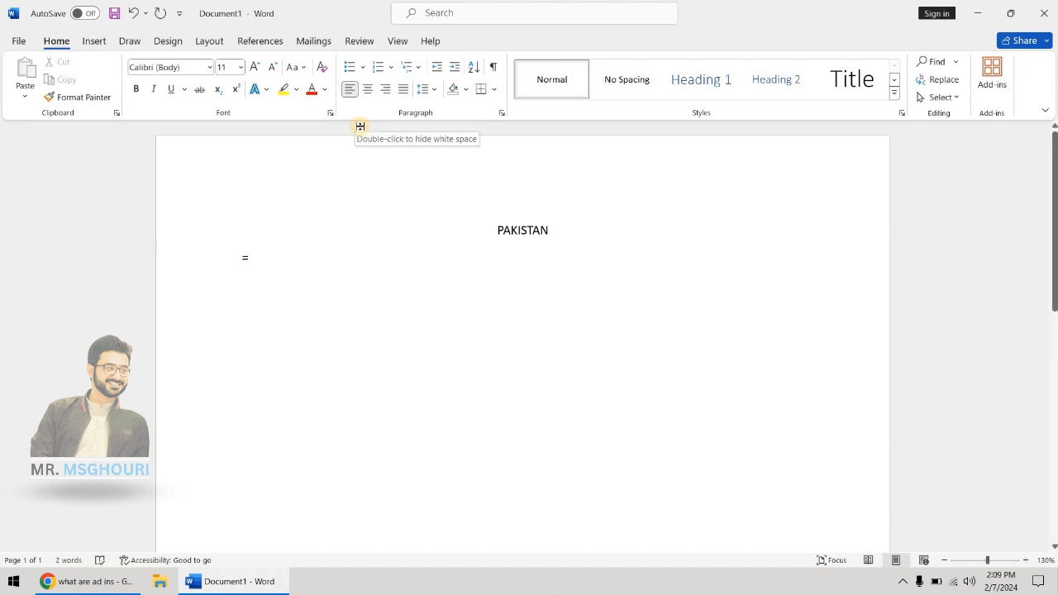
type("RA")
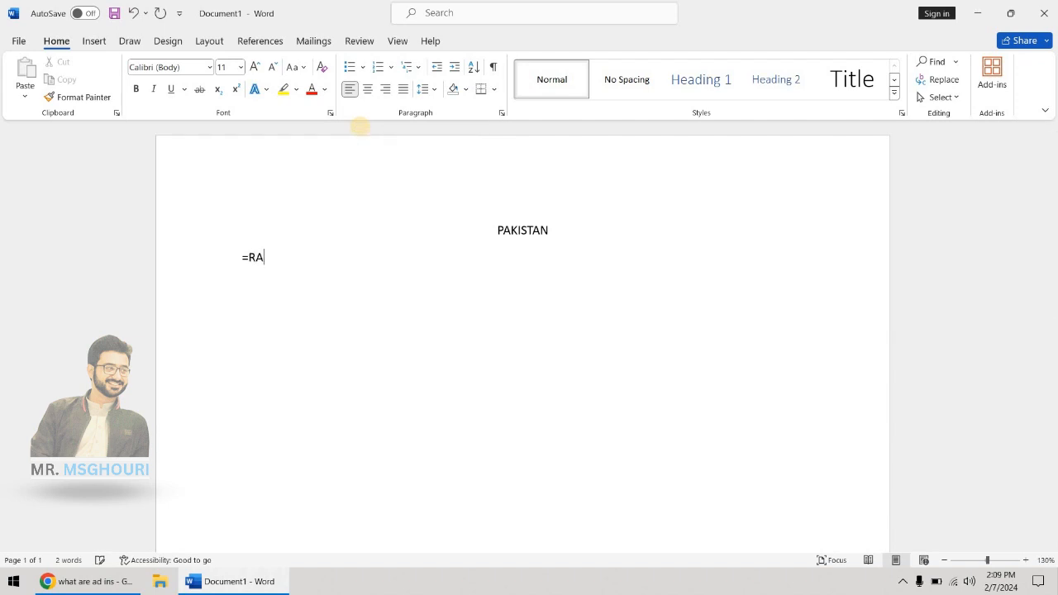
type("ND()")
key("Return")
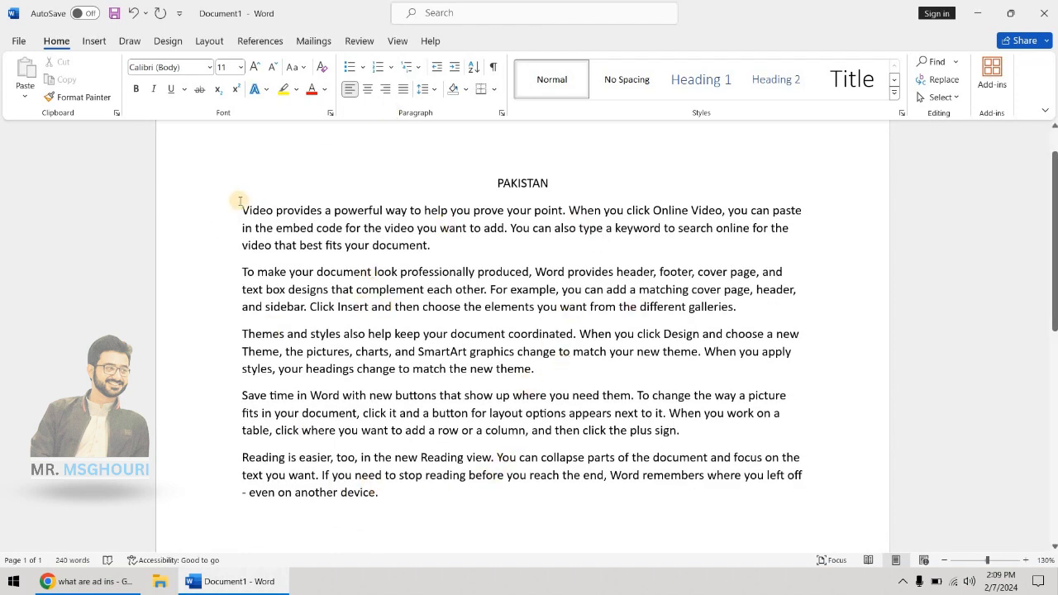
- Try right, center and left alignment on all body paragraphs below the title and finish with them justified
scroll(351, 331, "up", 1)
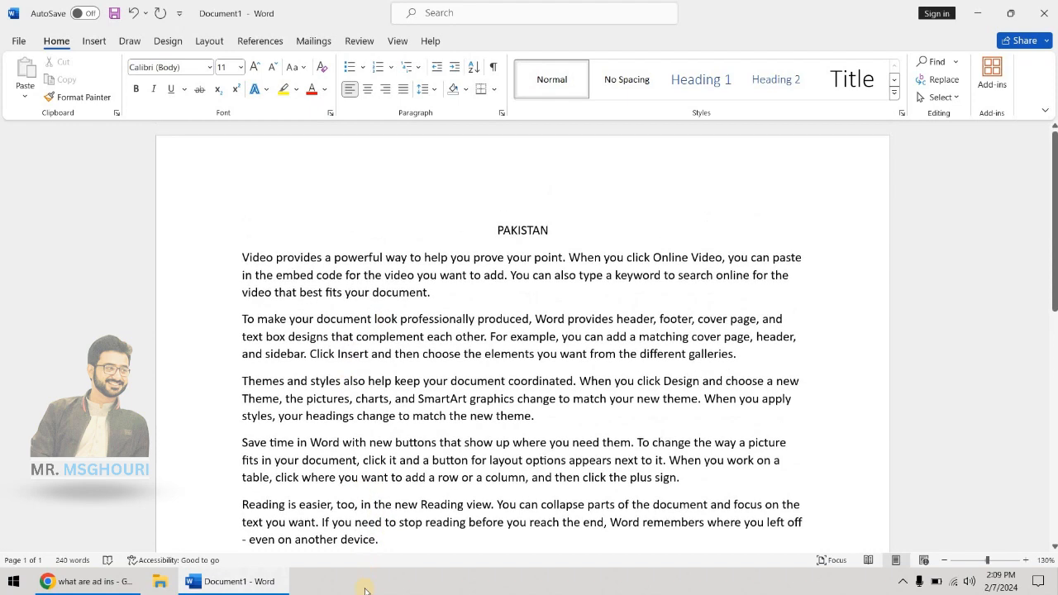
key("ctrl+a")
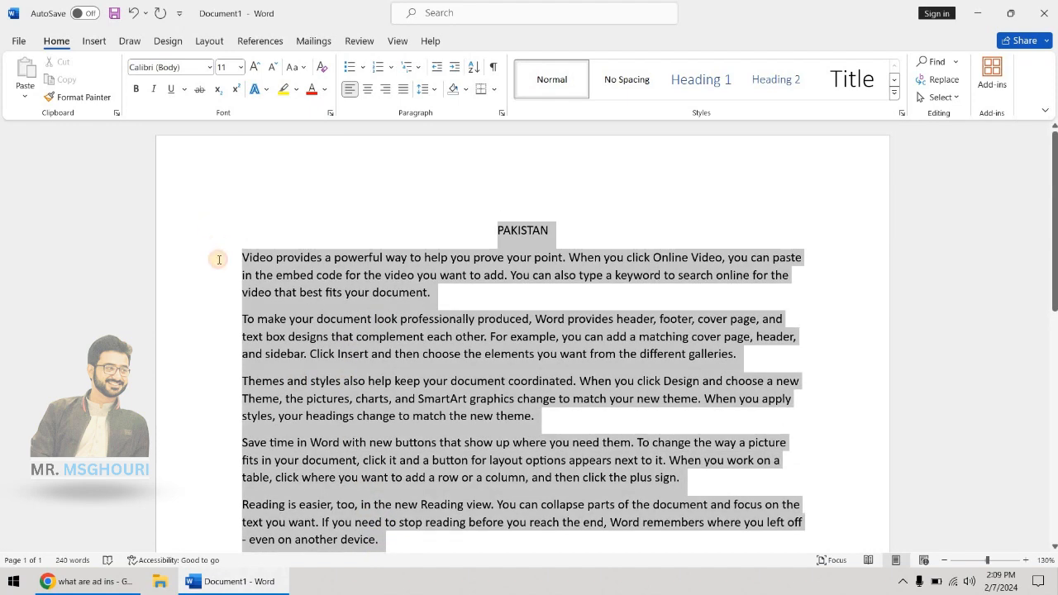
left_click_drag(219, 260, 219, 260)
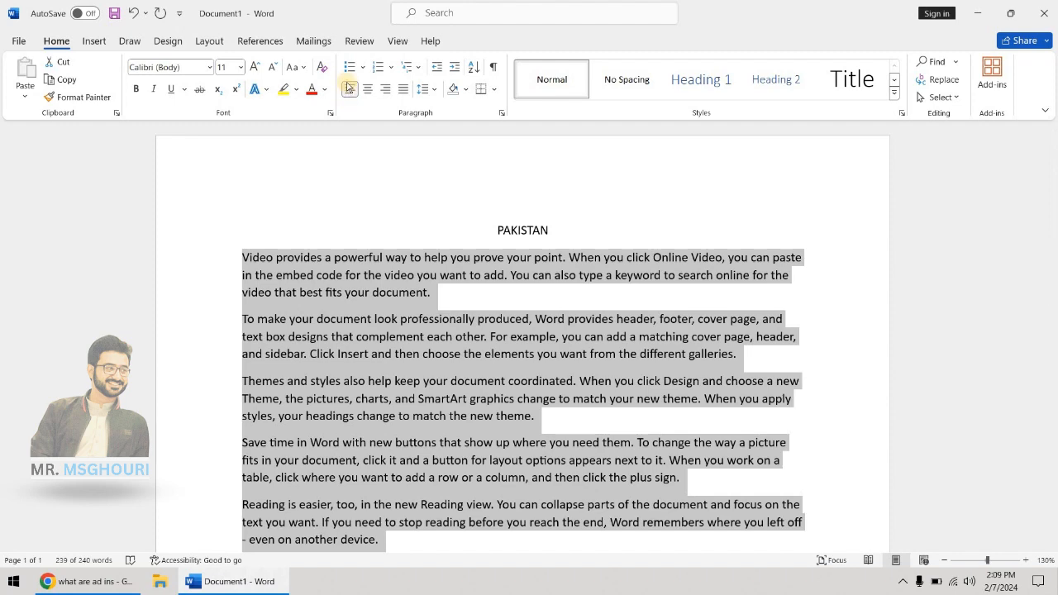
left_click(386, 92)
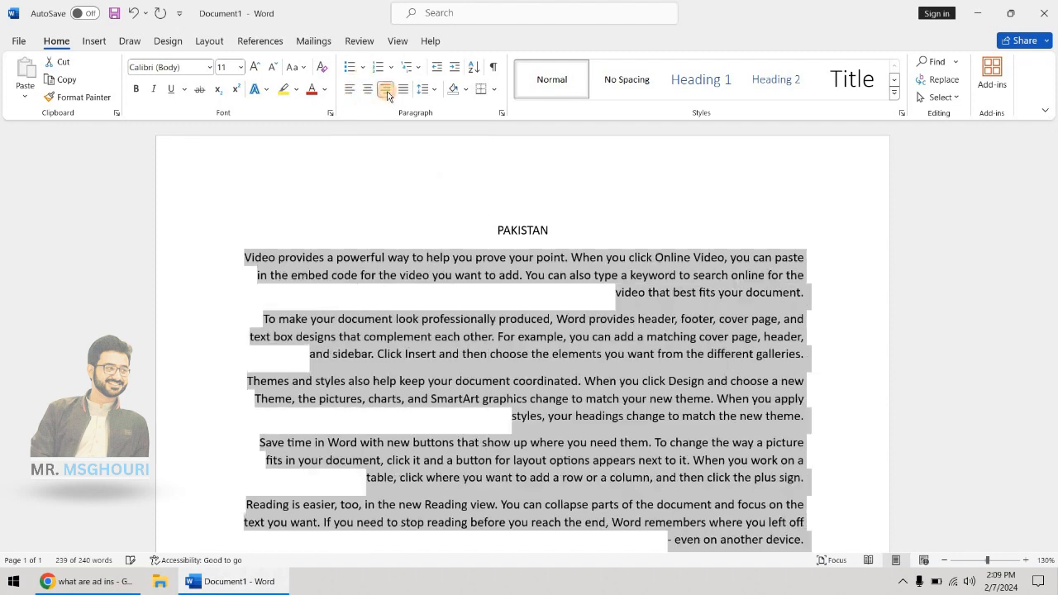
left_click(367, 94)
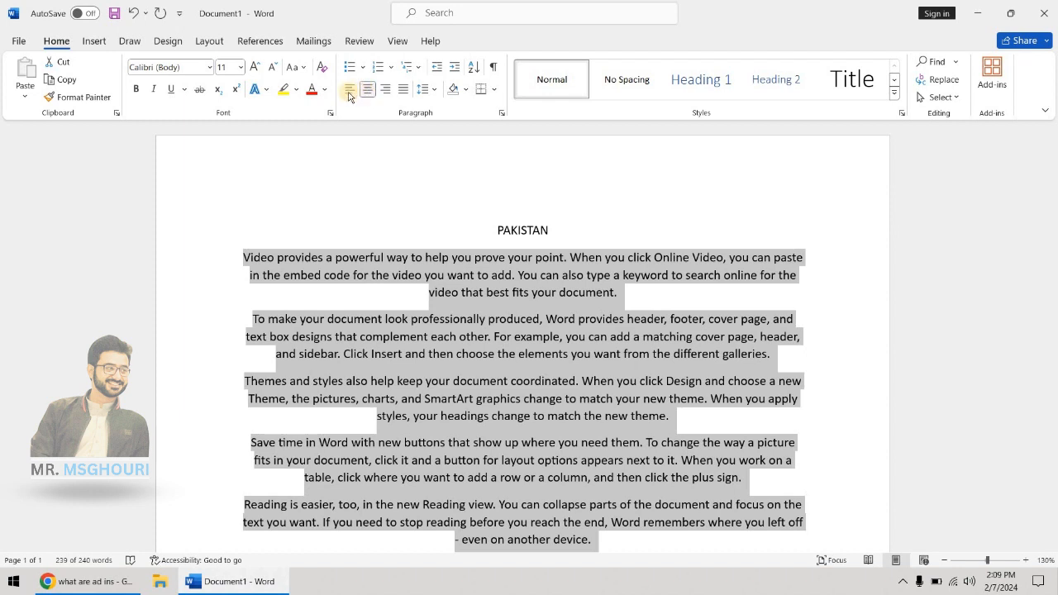
left_click(349, 96)
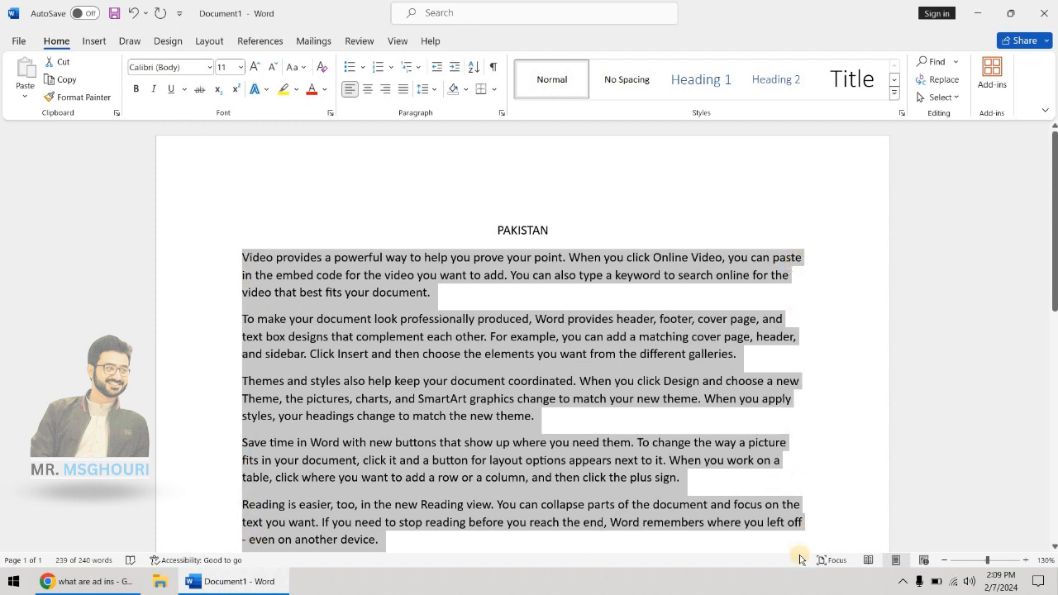
left_click(402, 90)
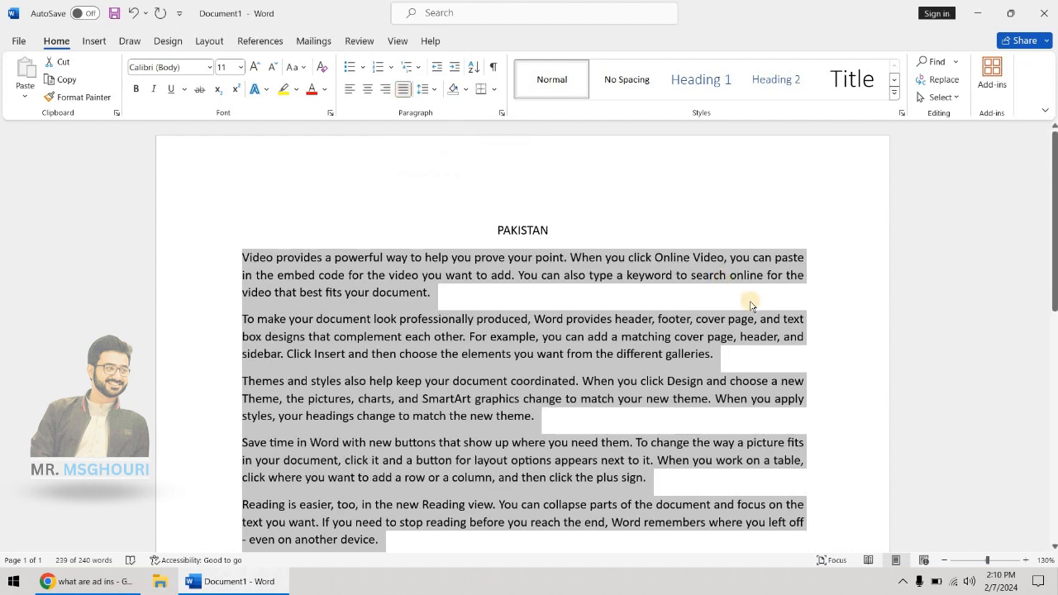
left_click(475, 295)
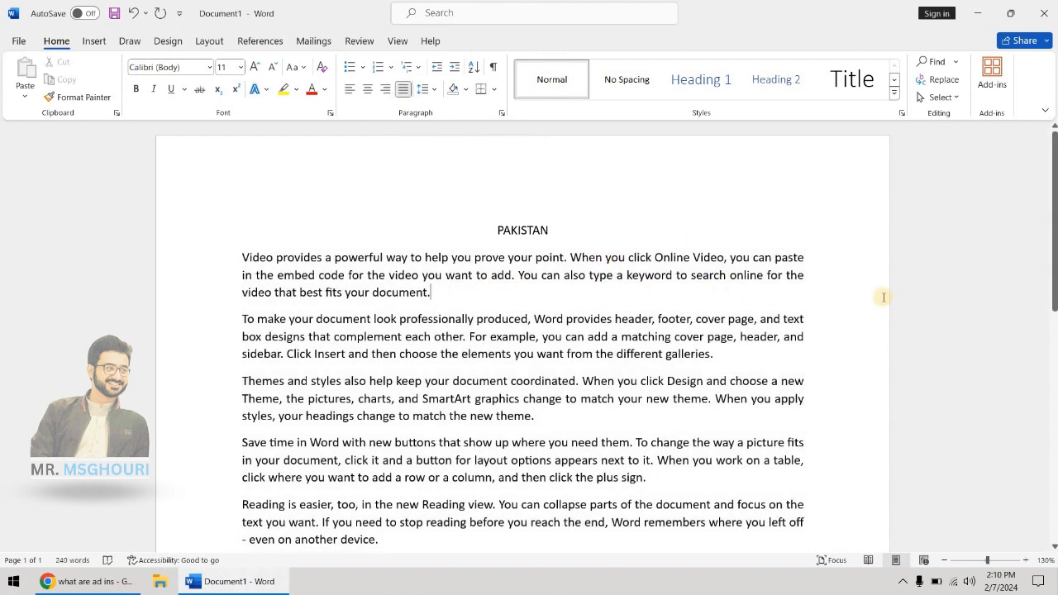
- Add the left-aligned line "Provinces of Pakistan" after the last body paragraph
scroll(826, 430, "down", 1)
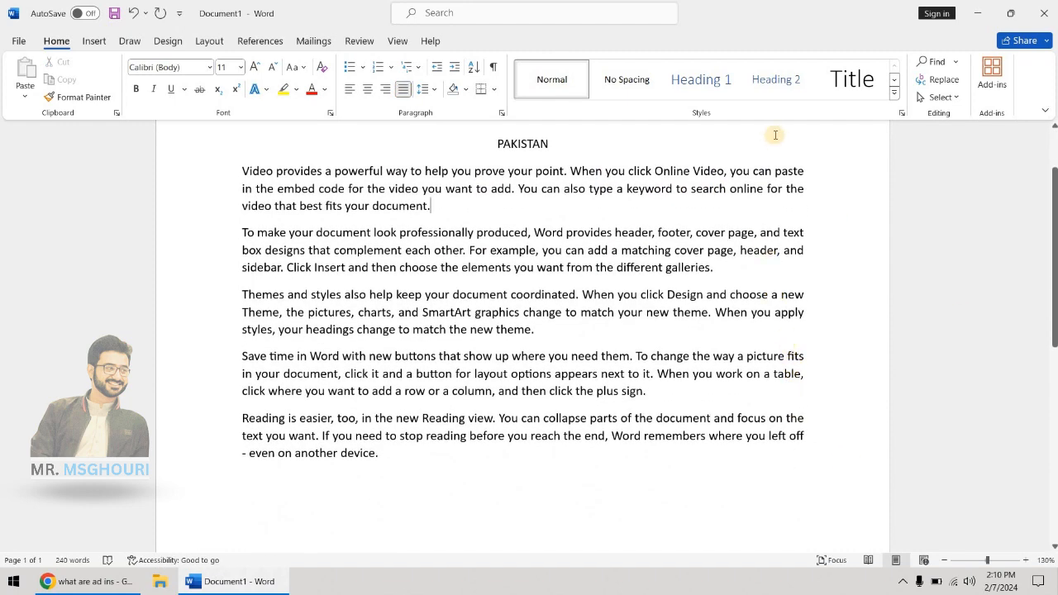
scroll(494, 287, "down", 2, "ctrl")
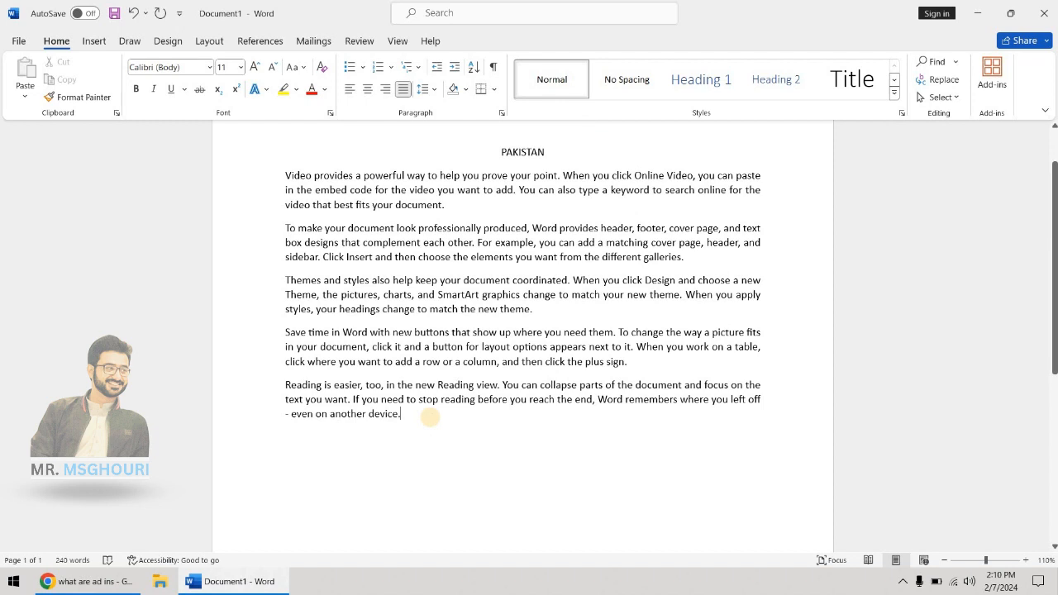
key("Return")
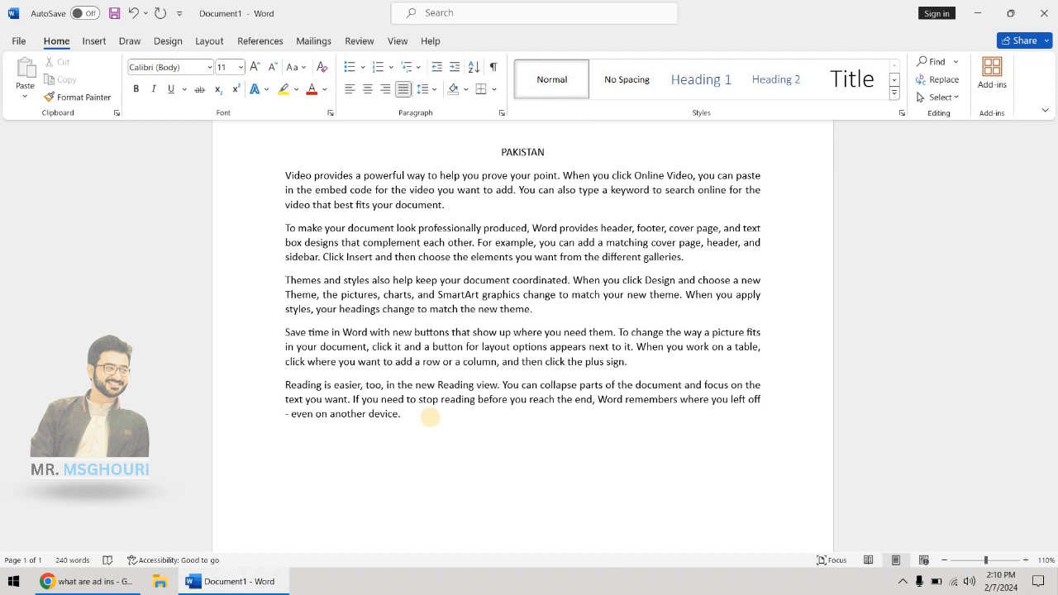
type("Provinces of Pakist")
type("an")
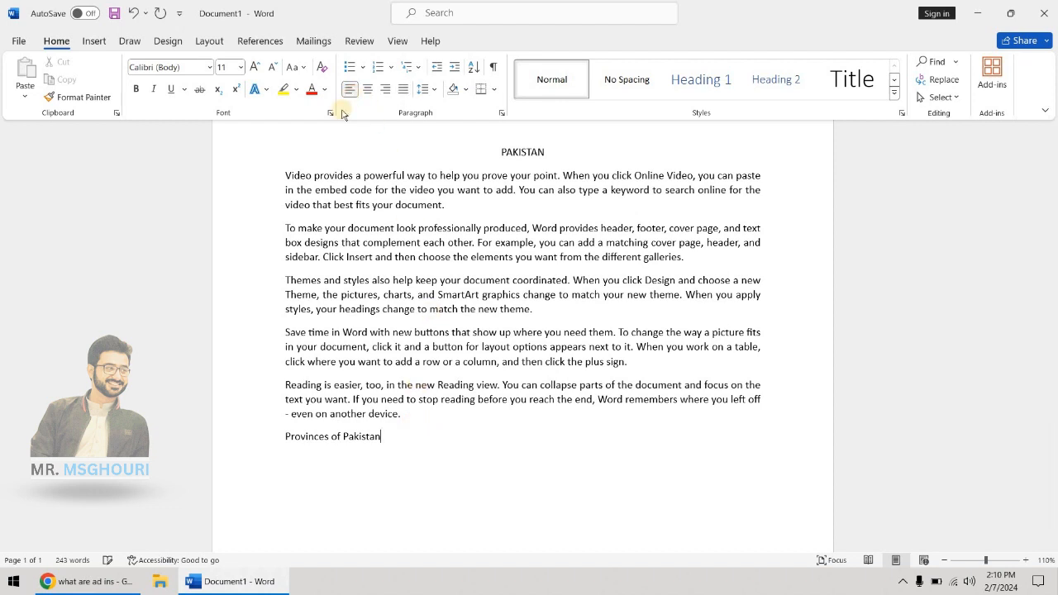
left_click_drag(170, 427, 193, 458)
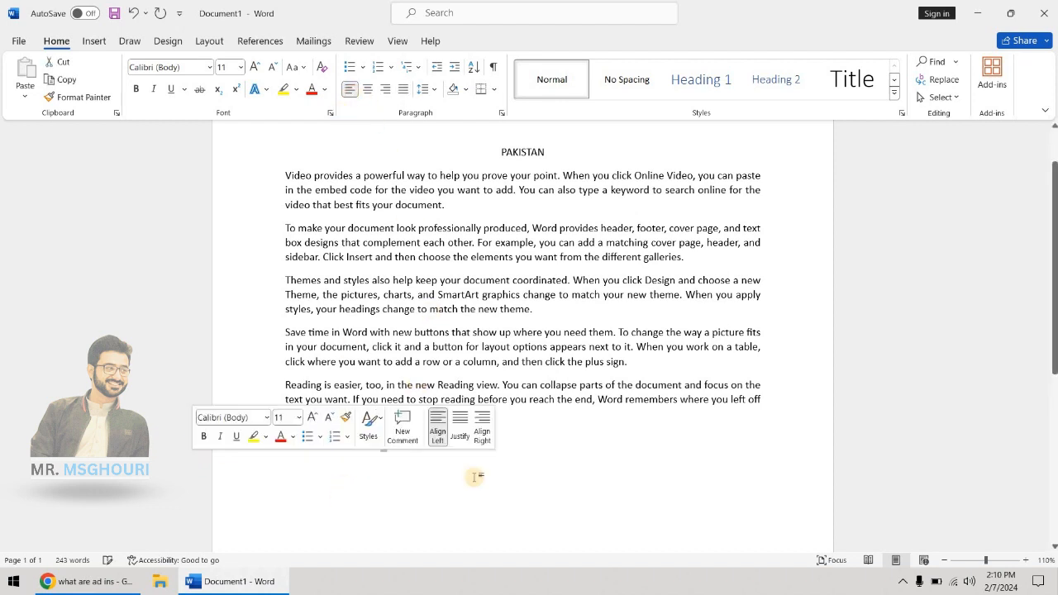
left_click(431, 448)
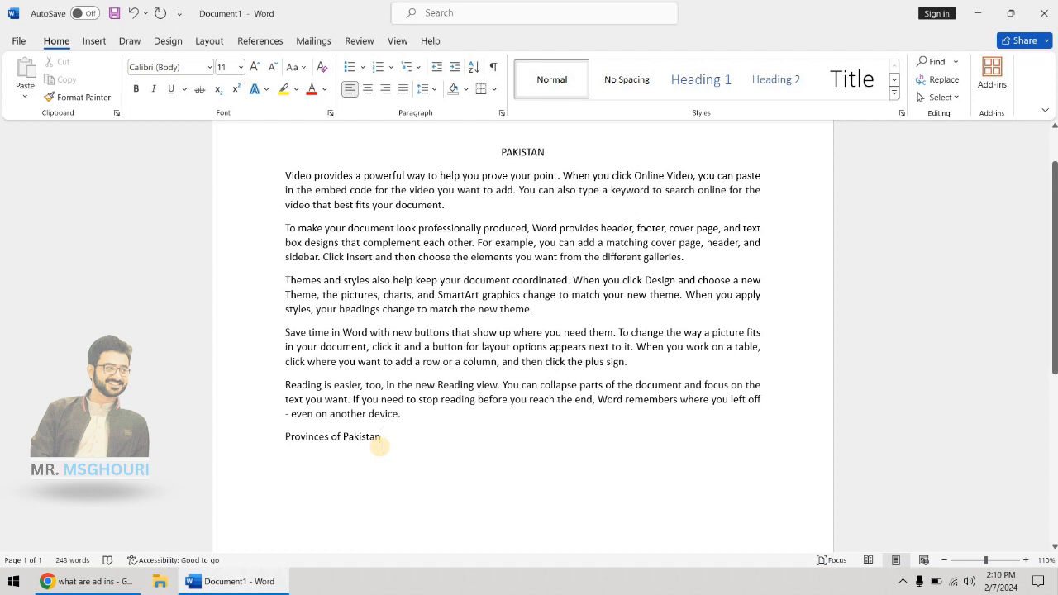
- Start a new line below "Provinces of Pakistan" and apply the checkmark bullet style to it
key("Return")
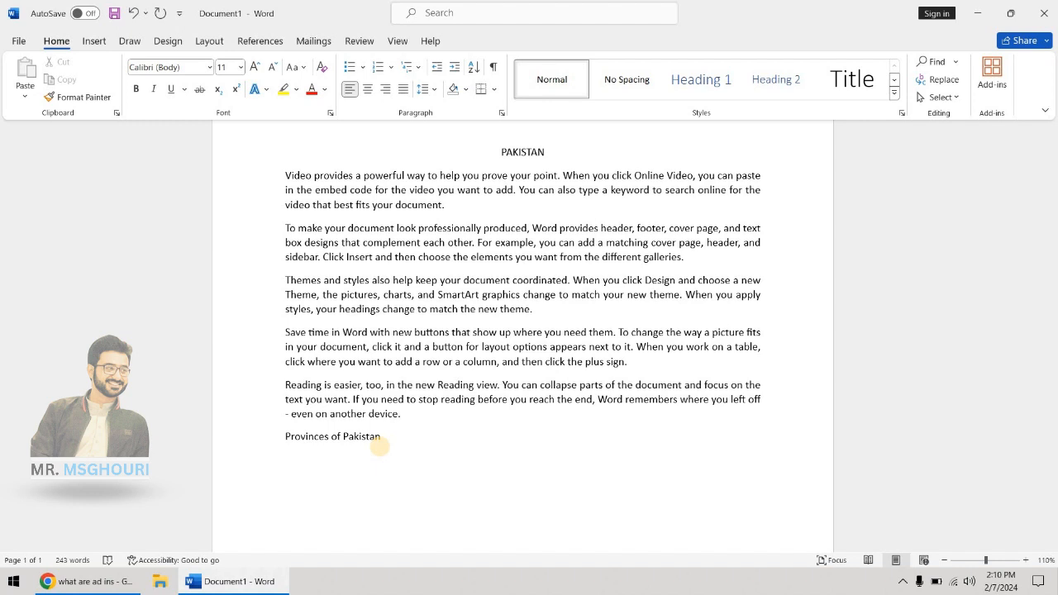
left_click(362, 68)
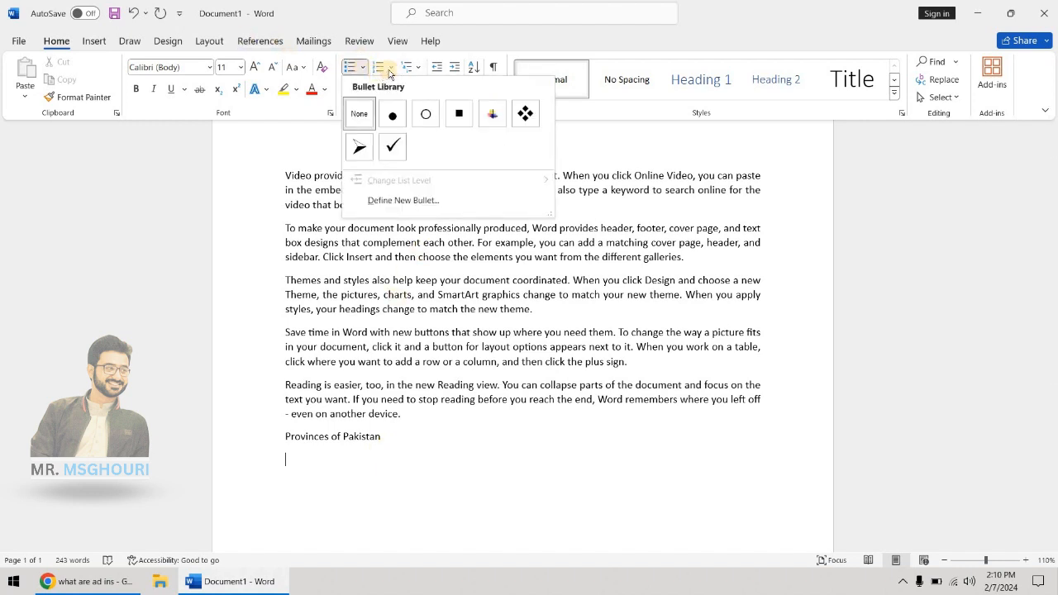
left_click(389, 71)
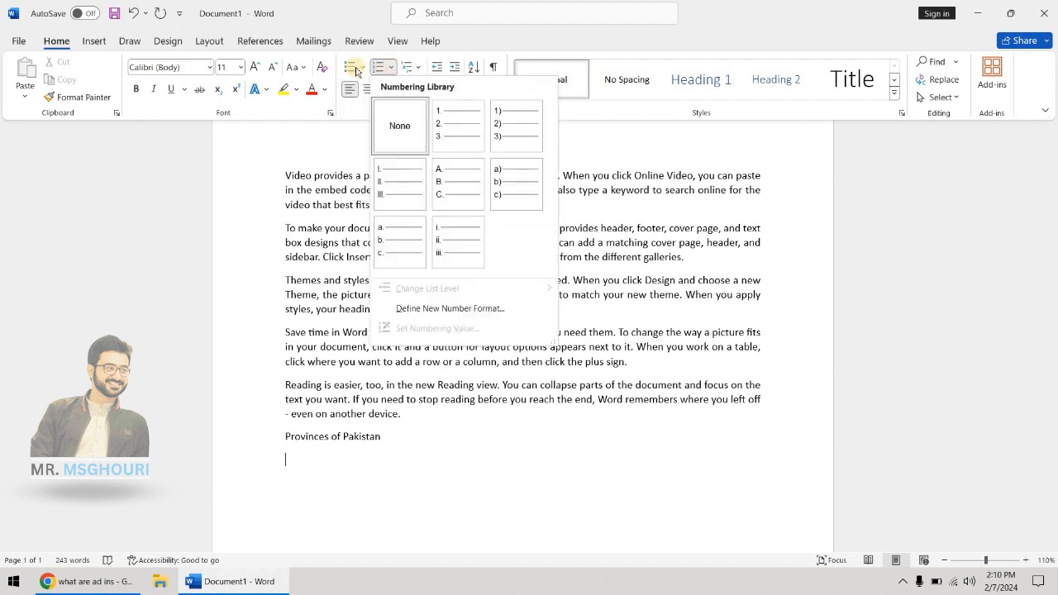
left_click(354, 70)
left_click(360, 69)
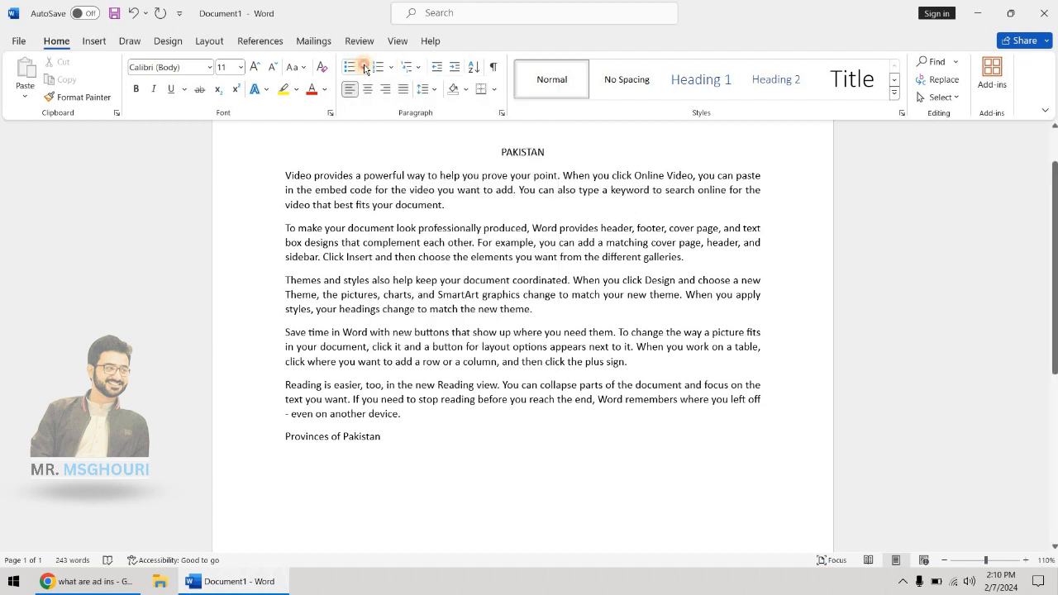
left_click(363, 68)
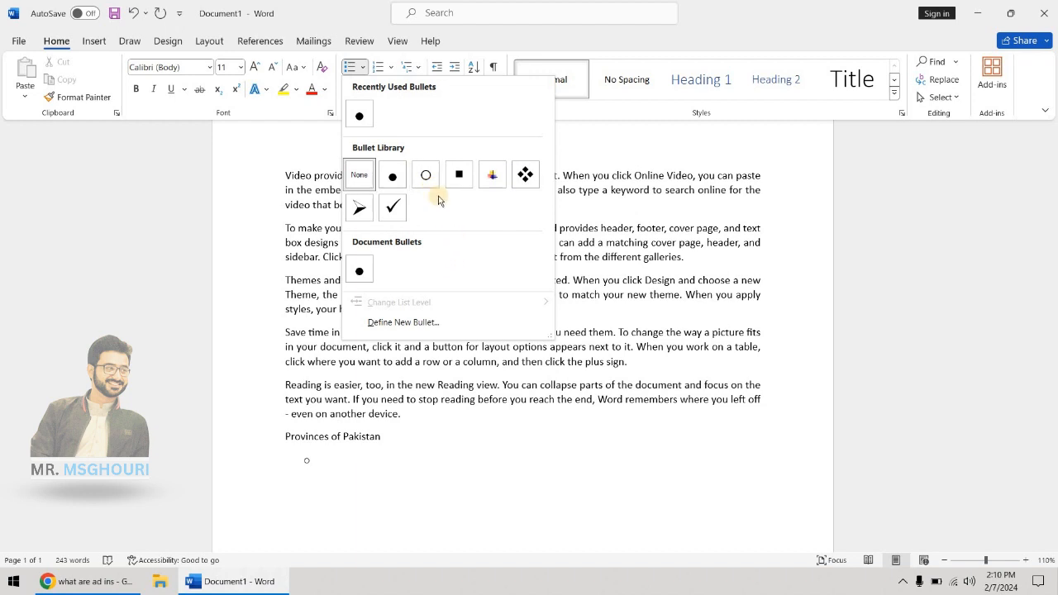
left_click(392, 207)
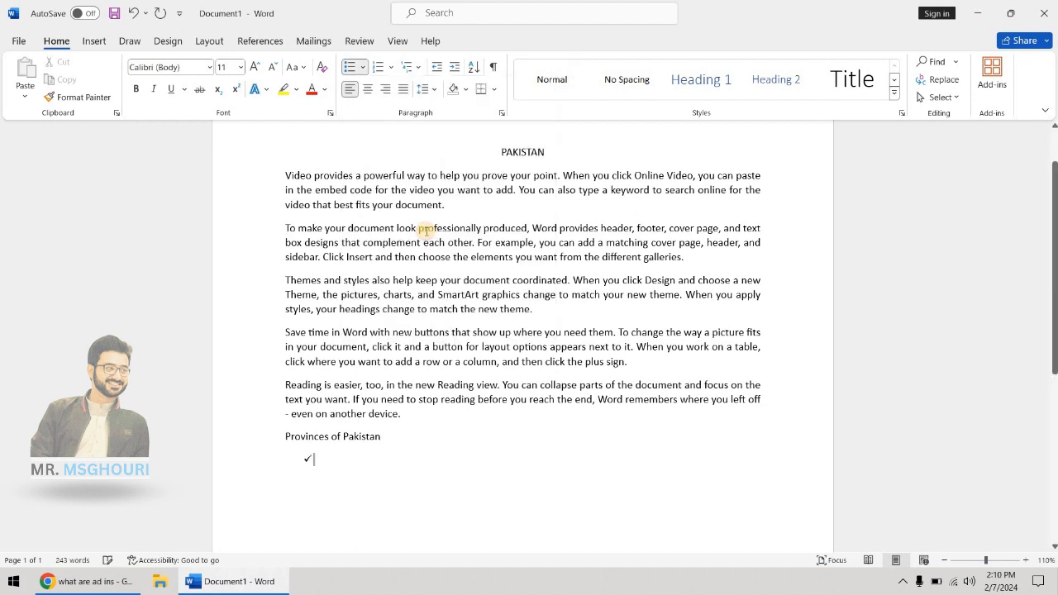
- Enter four sample items in the checkmark list: fg, fg, fgf and gf
type("fg")
key("Return")
type("fg")
key("Return")
type("fgf")
key("Return")
type("gf")
key("Return")
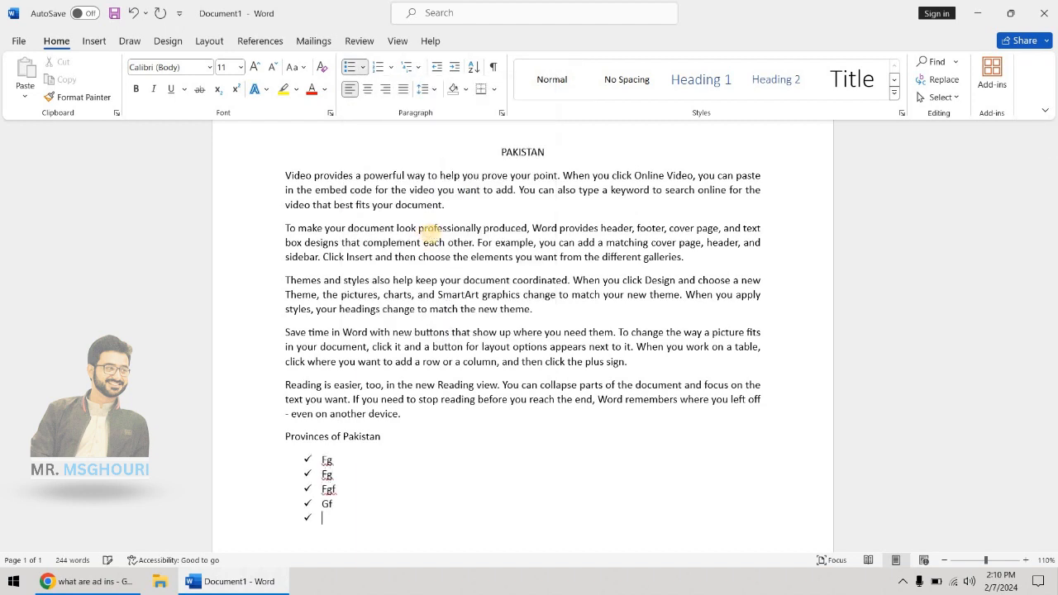
- Delete all the sample list items and remove the checkmark bullet from the remaining empty line
key("shift+Up")
key("shift+Up")
key("shift+Up")
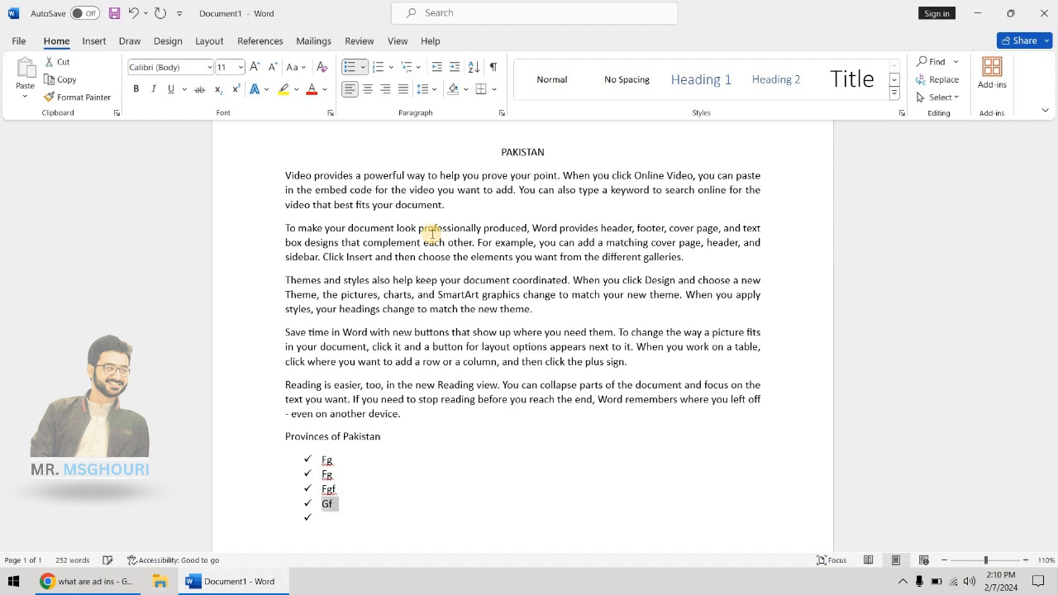
key("BackSpace")
key("BackSpace")
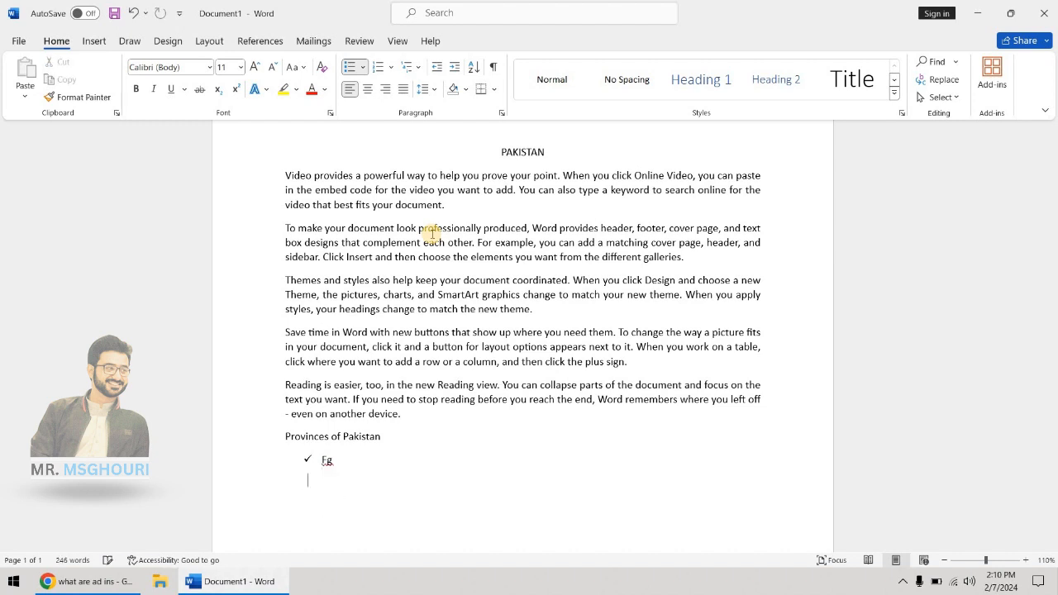
key("BackSpace")
key("BackSpace")
key("BackSpace")
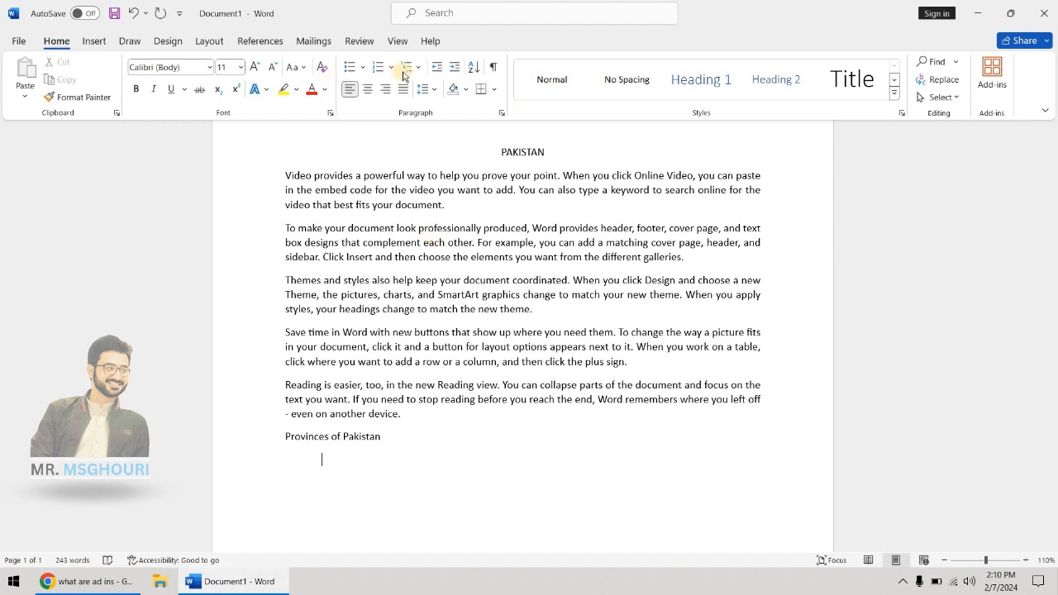
- Try the 1. 2. 3. numbering style on the empty line and remove the number again
left_click(390, 72)
left_click(463, 128)
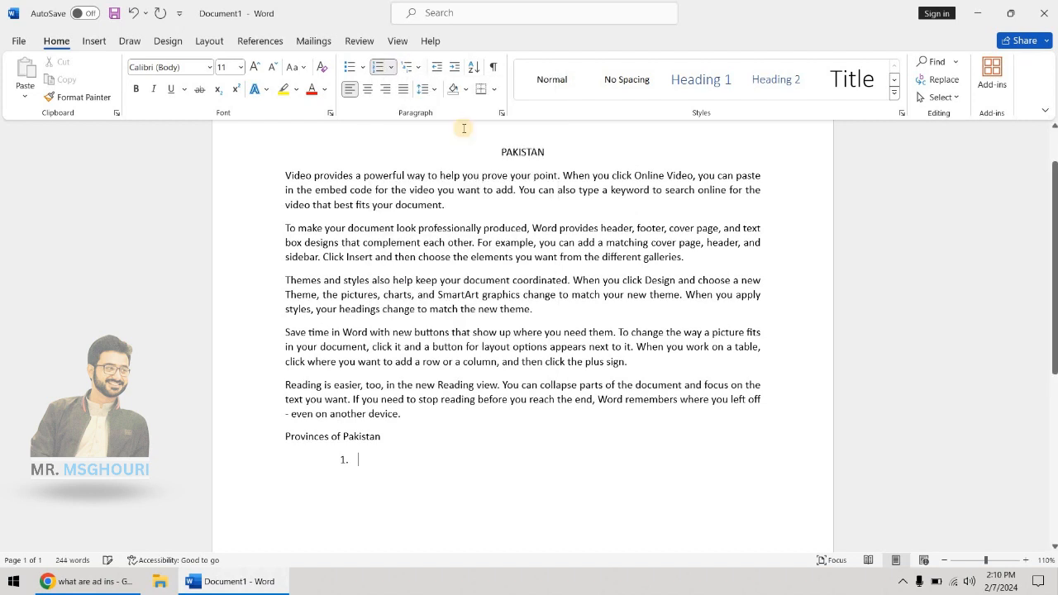
key("BackSpace")
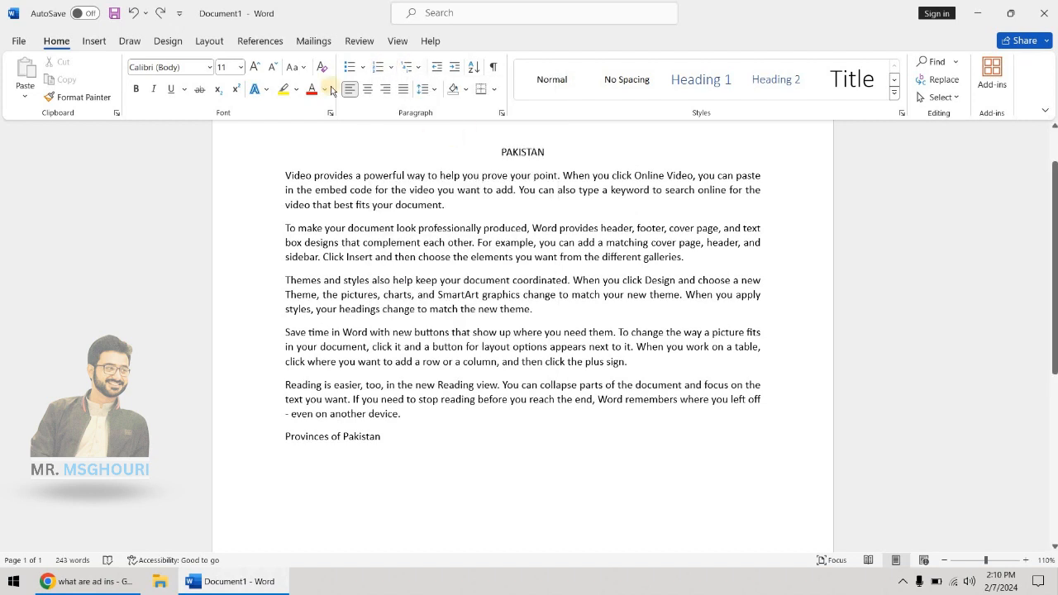
- Apply the checkmark bullet style to the empty line below "Provinces of Pakistan"
left_click(363, 73)
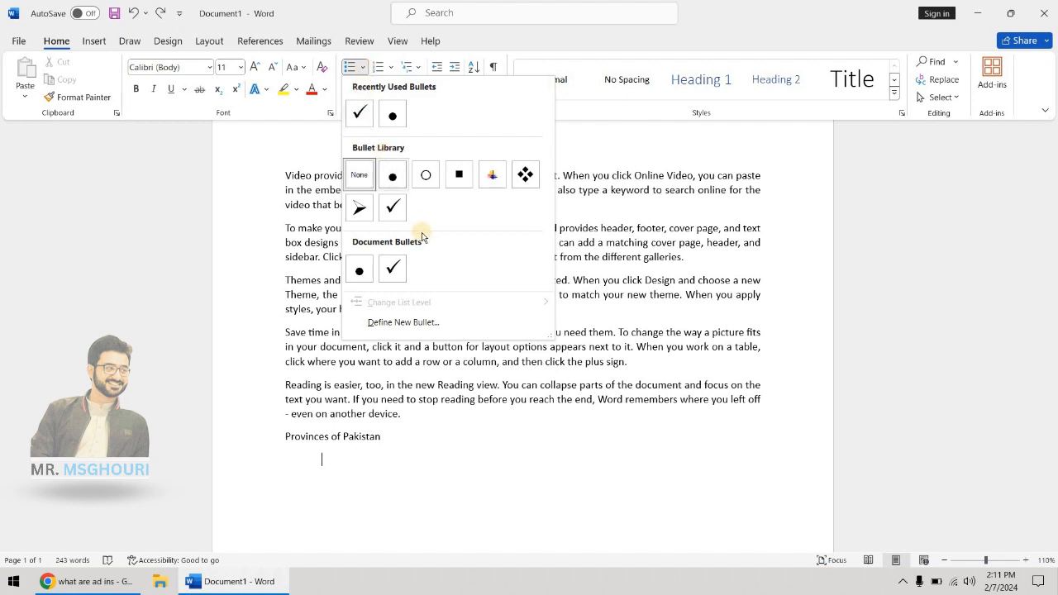
left_click(365, 66)
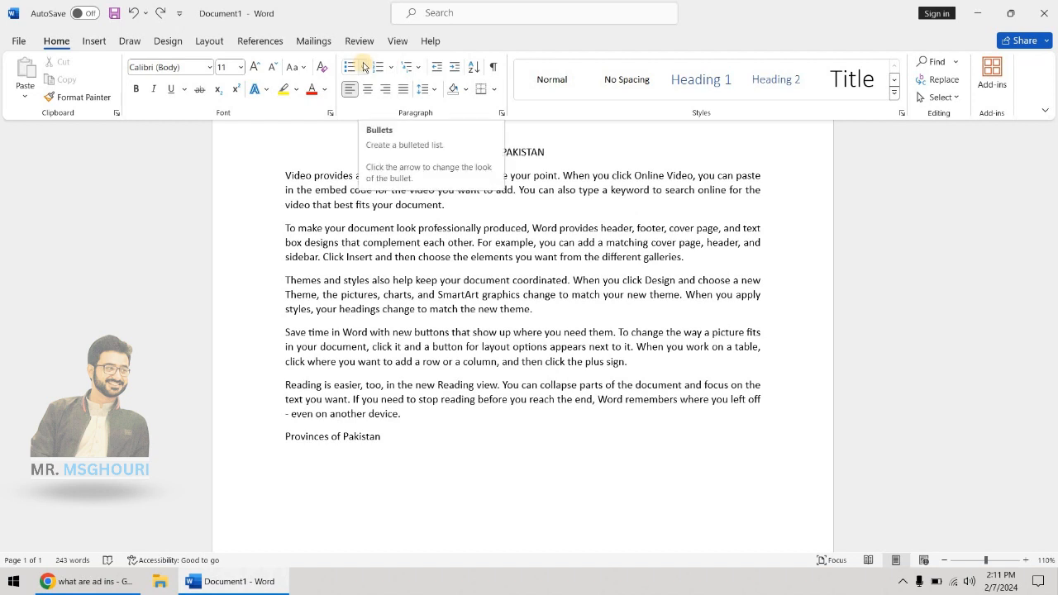
left_click(368, 67)
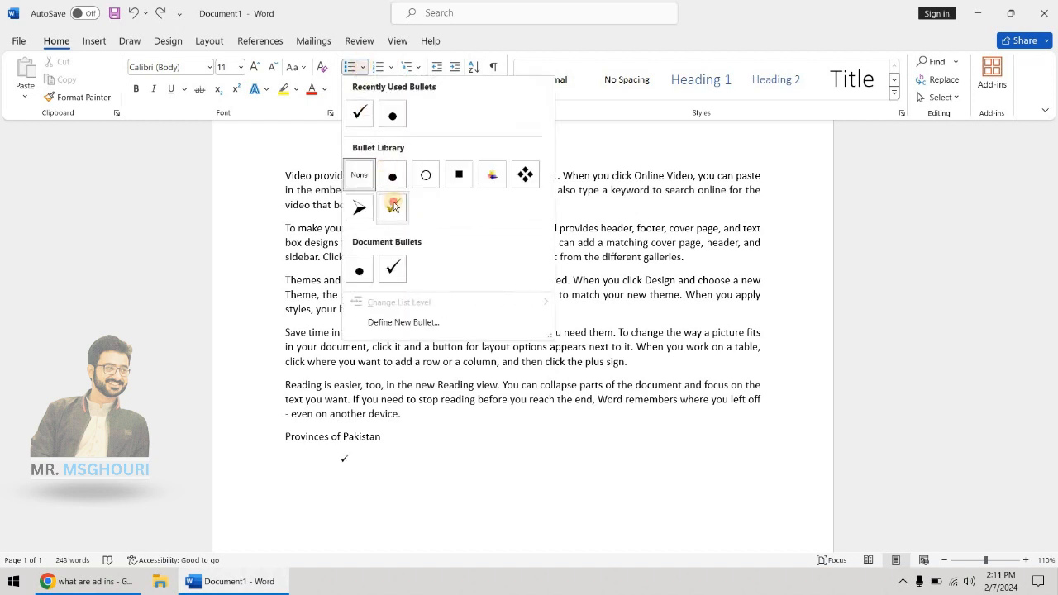
left_click(366, 204)
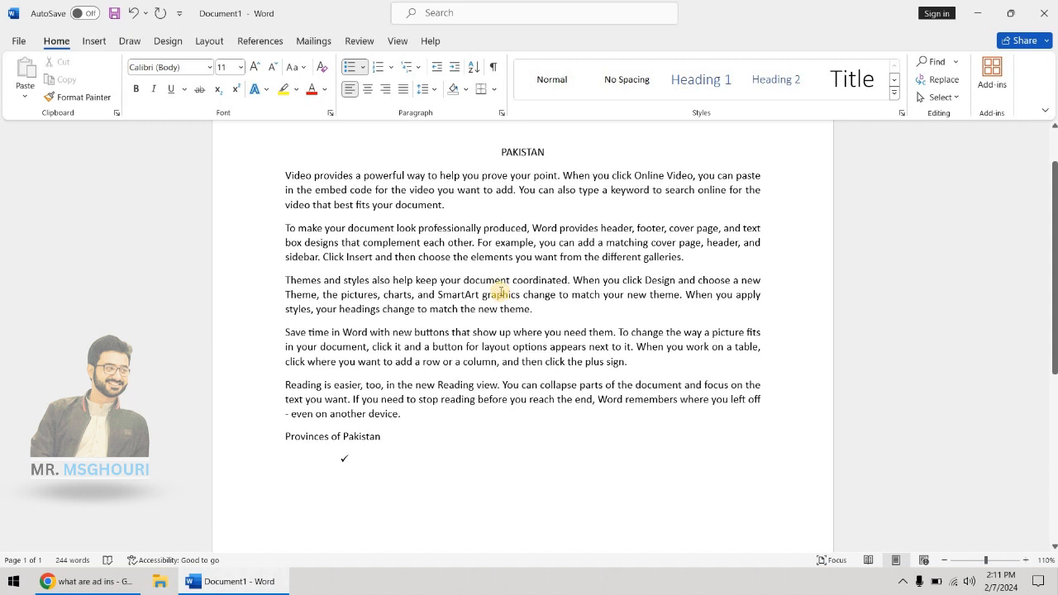
- List the provinces as separate checkmark items: Sindh, Punjab, Khyber Pakhtoon Khuwa, Balochistan and Gilfit Baltistan
type("Si")
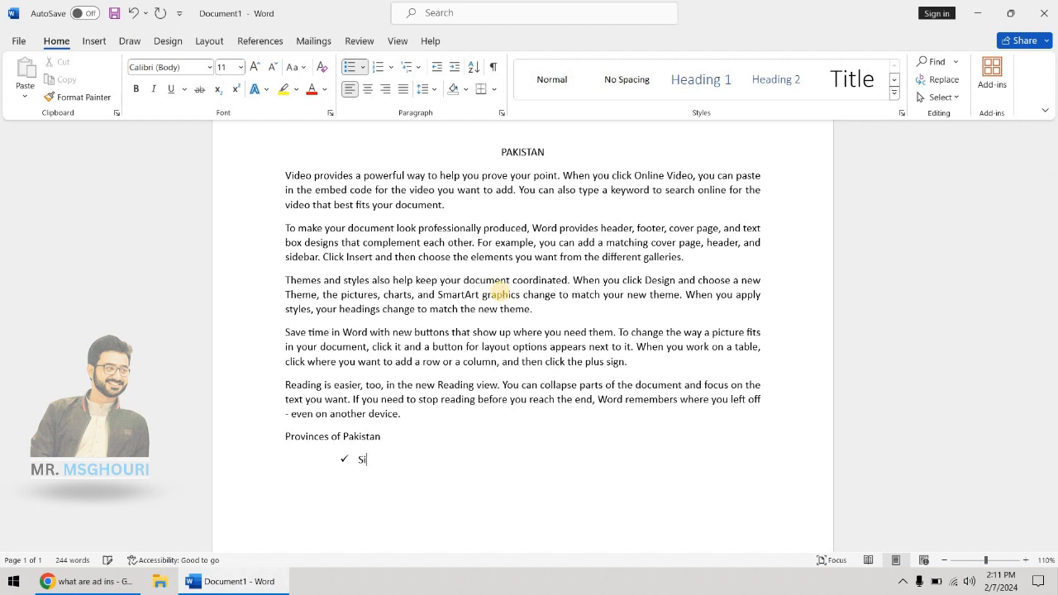
type("ndh Punjab ")
type("Khybe")
type("r Pakhto")
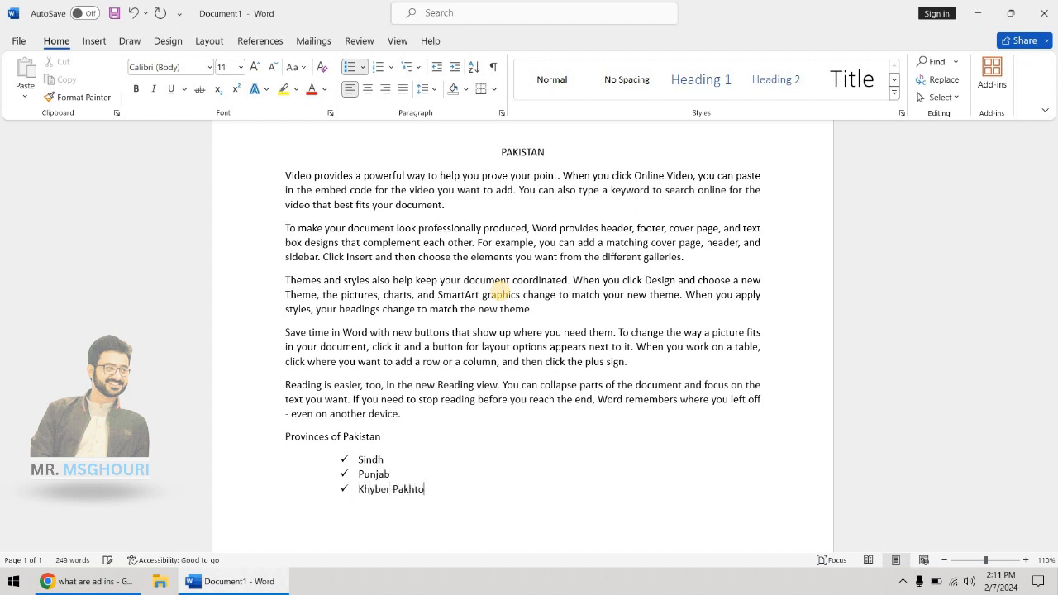
type("on Khuwa")
key("Return")
type("Balochistan")
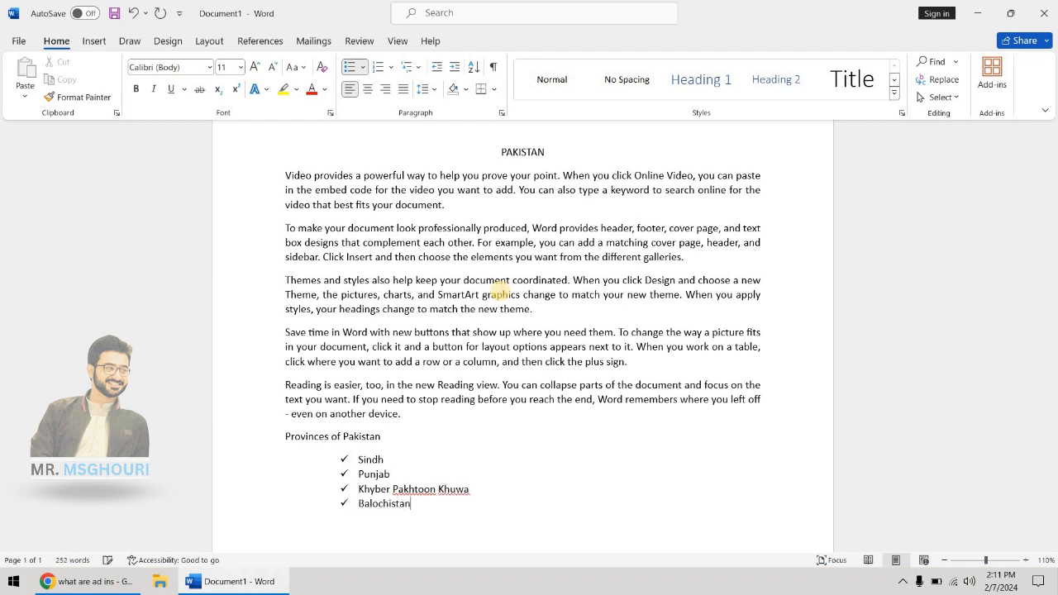
key("Return")
type("Gilfi")
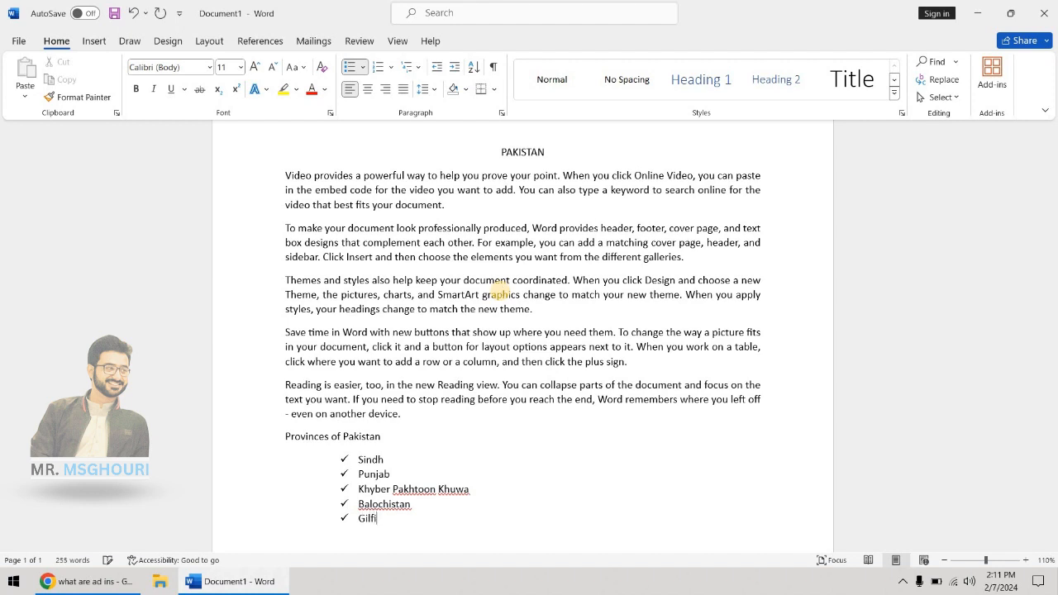
type("t Baltistan")
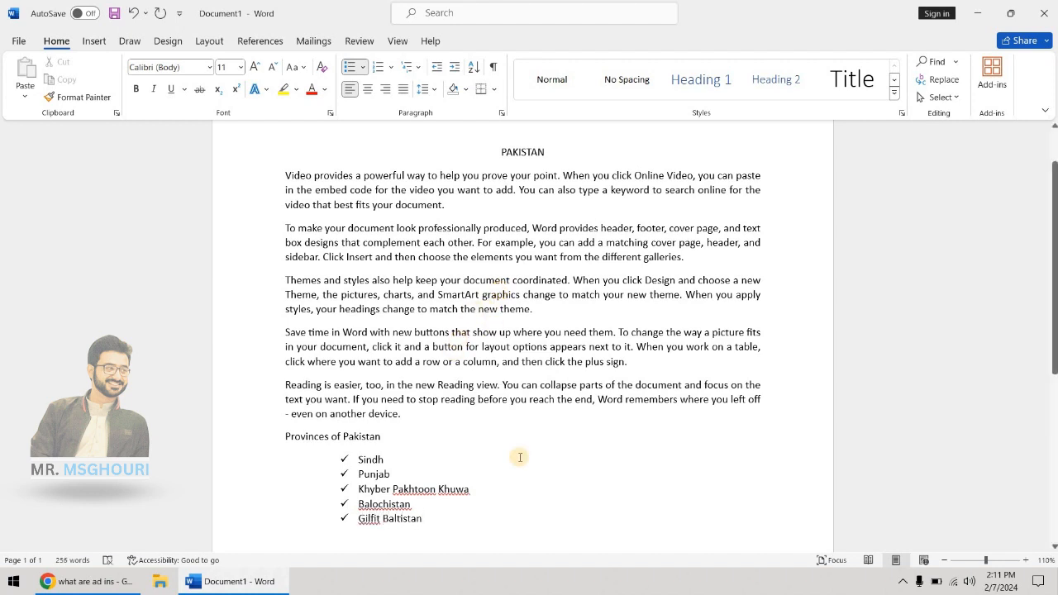
- Try adding a same-level item "dasd" after Sindh and delete it again
scroll(514, 453, "down", 1)
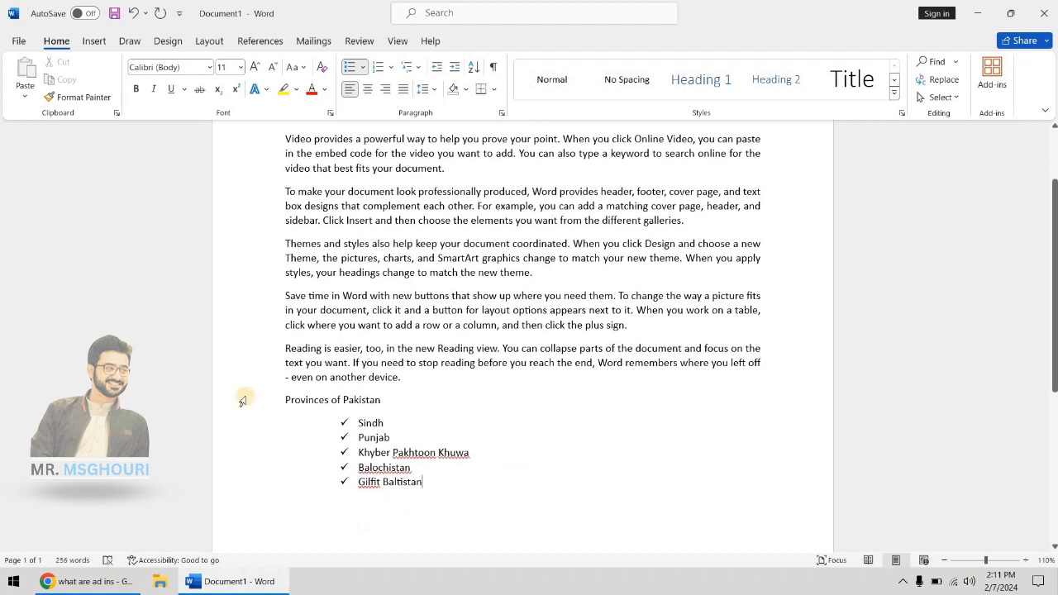
left_click(397, 424)
key("Return")
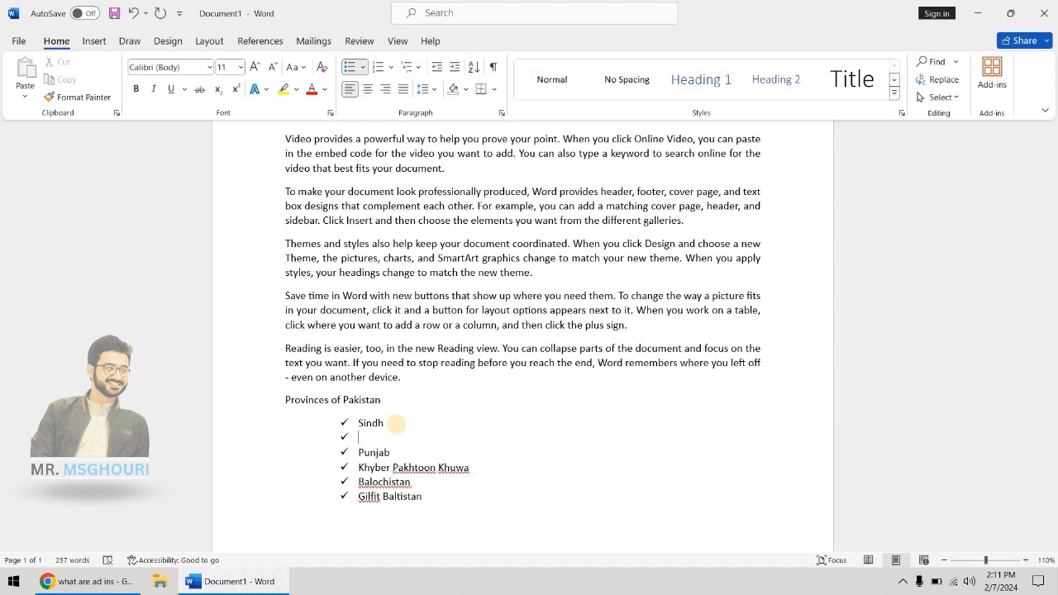
type("dasd")
key("BackSpace")
key("BackSpace")
key("BackSpace")
key("BackSpace")
key("BackSpace")
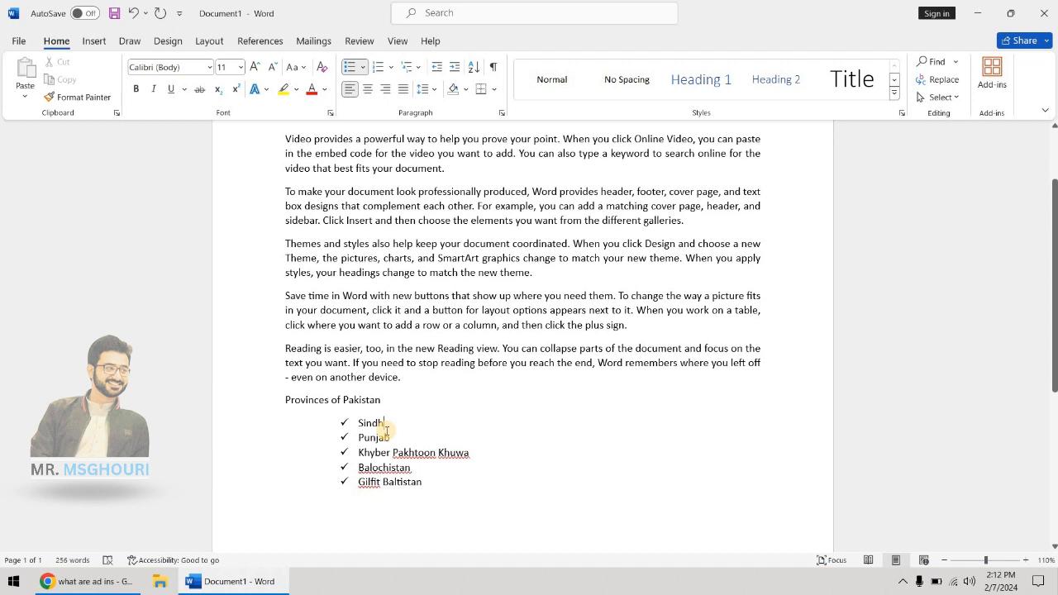
- Add the cities Karachi, Hyderabad, Sukkur and Larkana as second-level bullets under Sindh
key("Return")
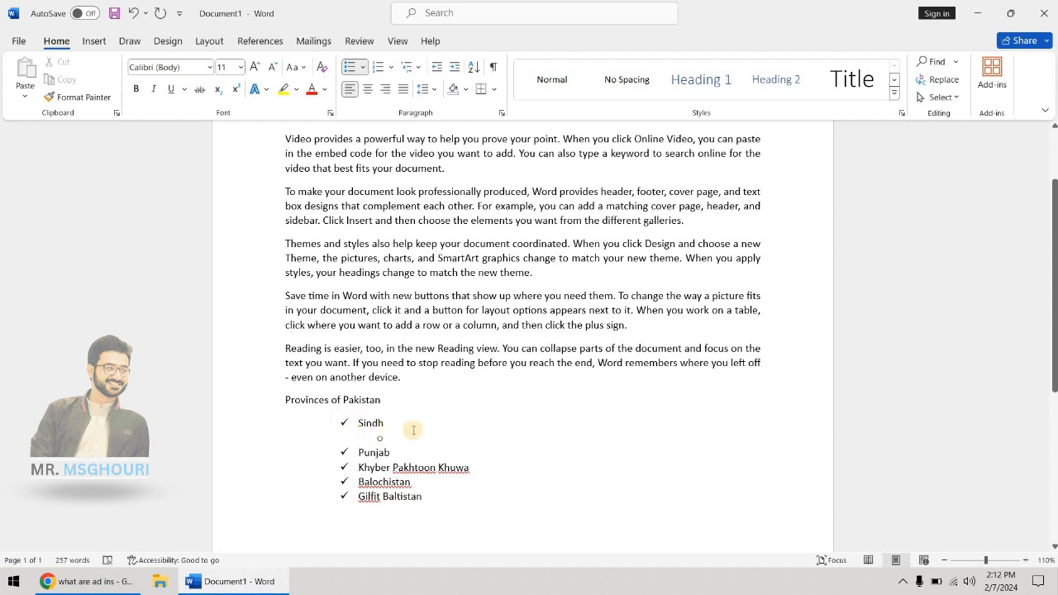
type("Karachi")
key("Return")
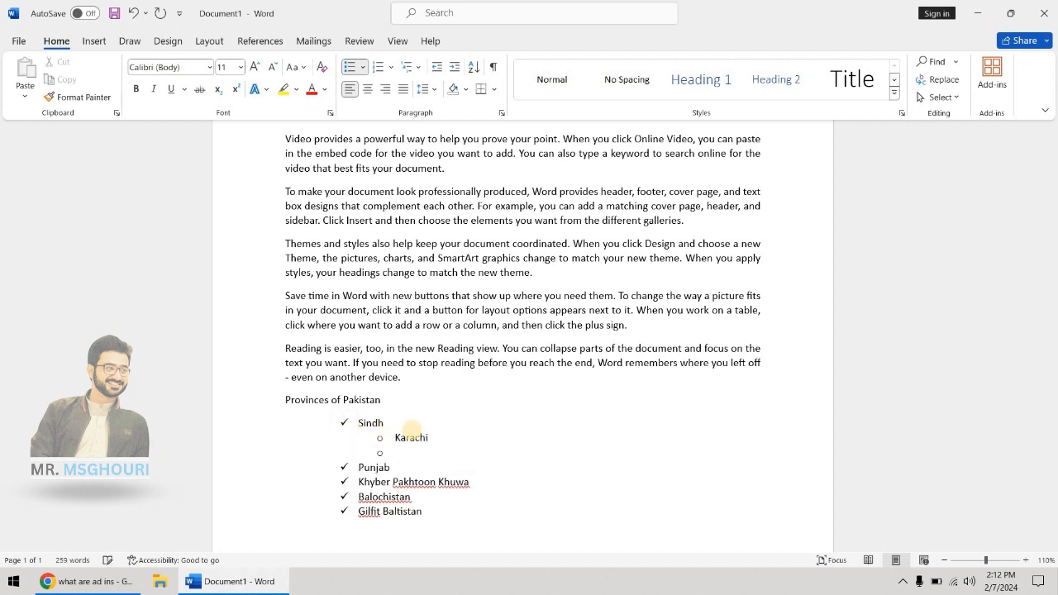
type("yderabad")
key("BackSpace")
key("BackSpace")
key("BackSpace")
key("BackSpace")
key("BackSpace")
key("BackSpace")
key("BackSpace")
type("Hyderabad")
key("Return")
type("Sukkur")
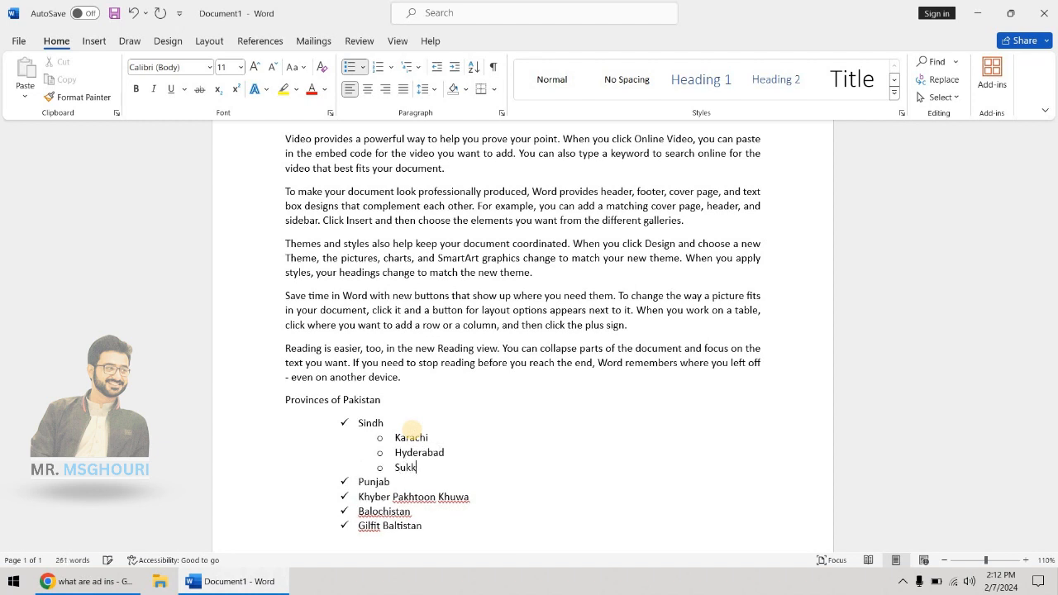
key("Return")
type("Larkana")
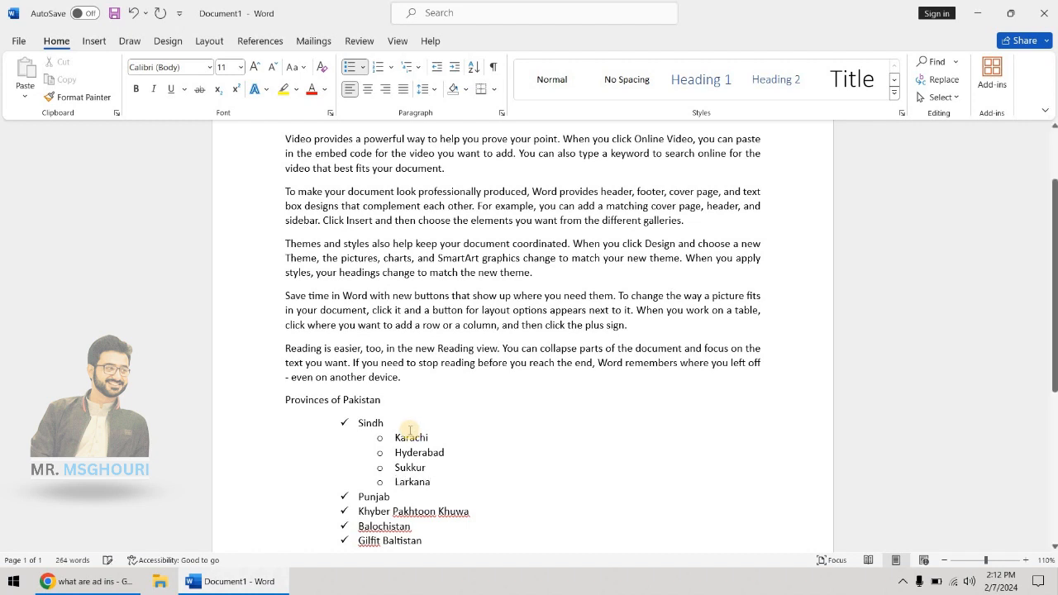
- Add the cities Islamabad, Rawalpindi and Lahore as second-level bullets under Punjab
scroll(422, 446, "down", 2)
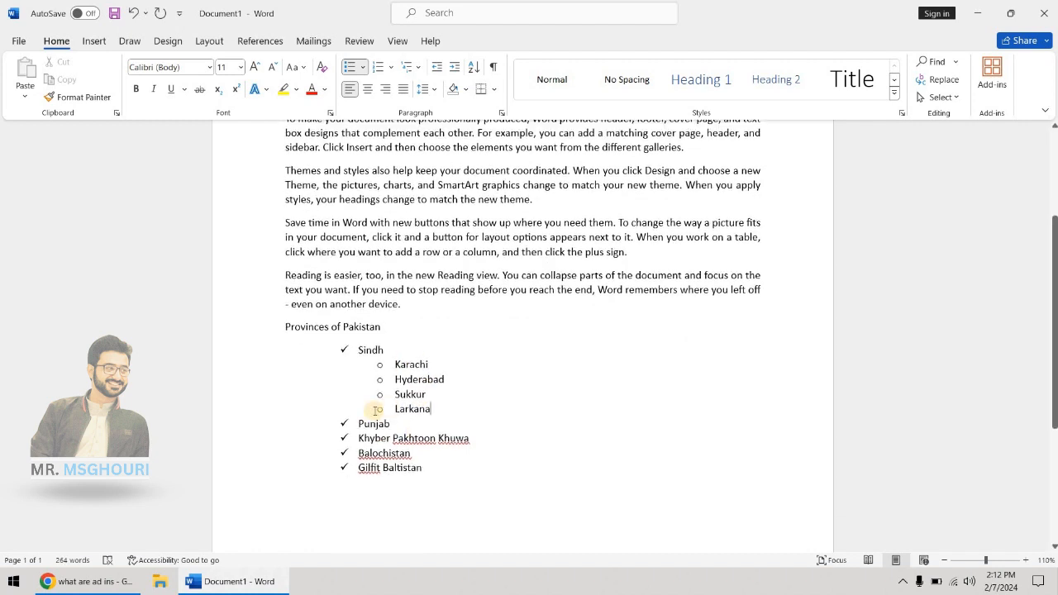
left_click(422, 422)
key("Return")
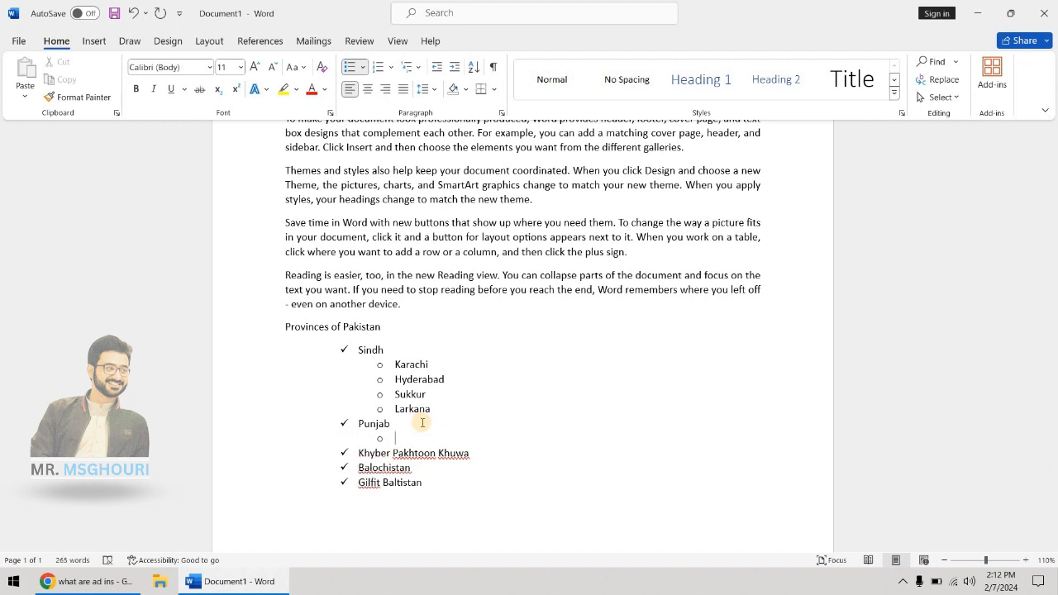
type("Islamabad")
key("Return")
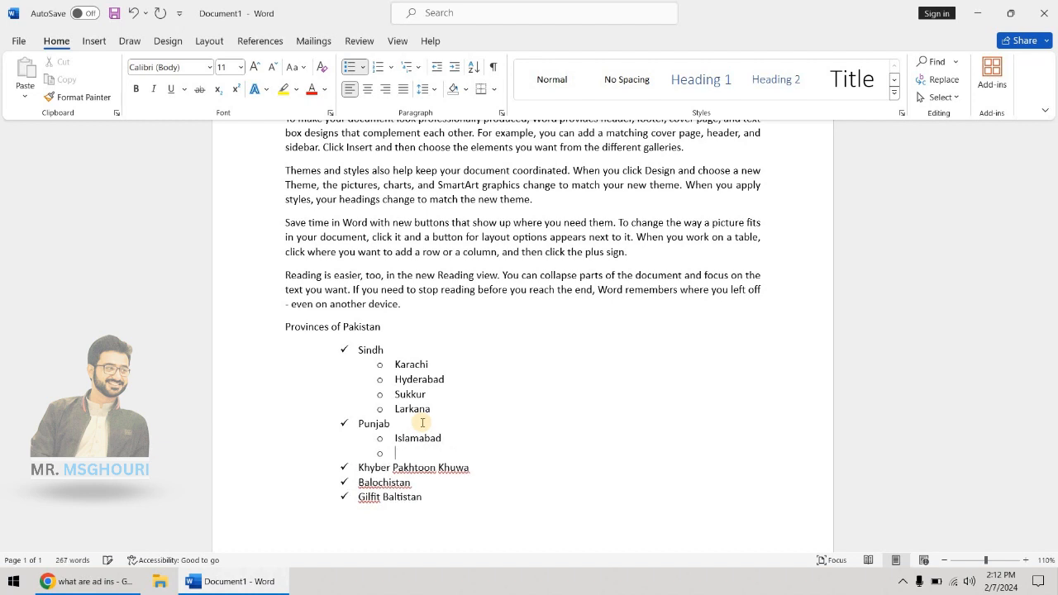
type("Rawalpindi")
key("Return")
type("Lahore")
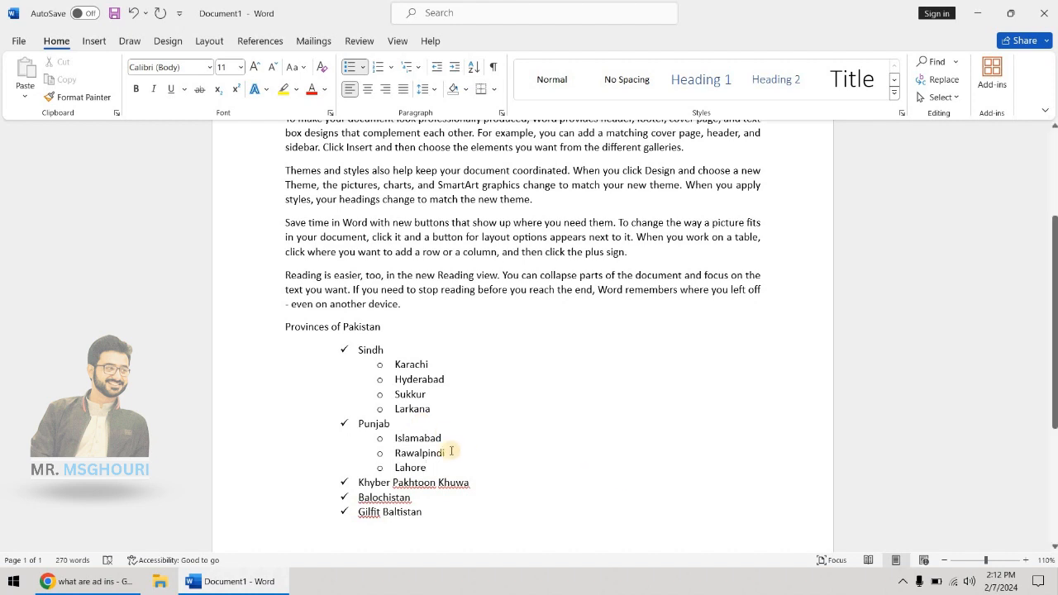
- Add the city Peshawar as a second-level bullet under Khyber Pakhtoon Khuwa
scroll(450, 450, "down", 1)
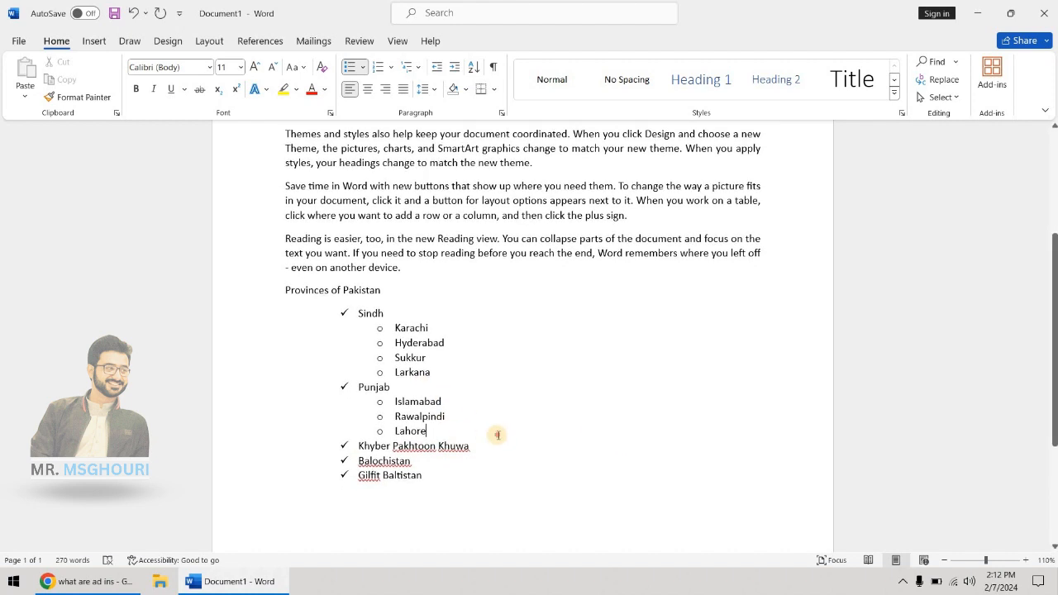
left_click(480, 446)
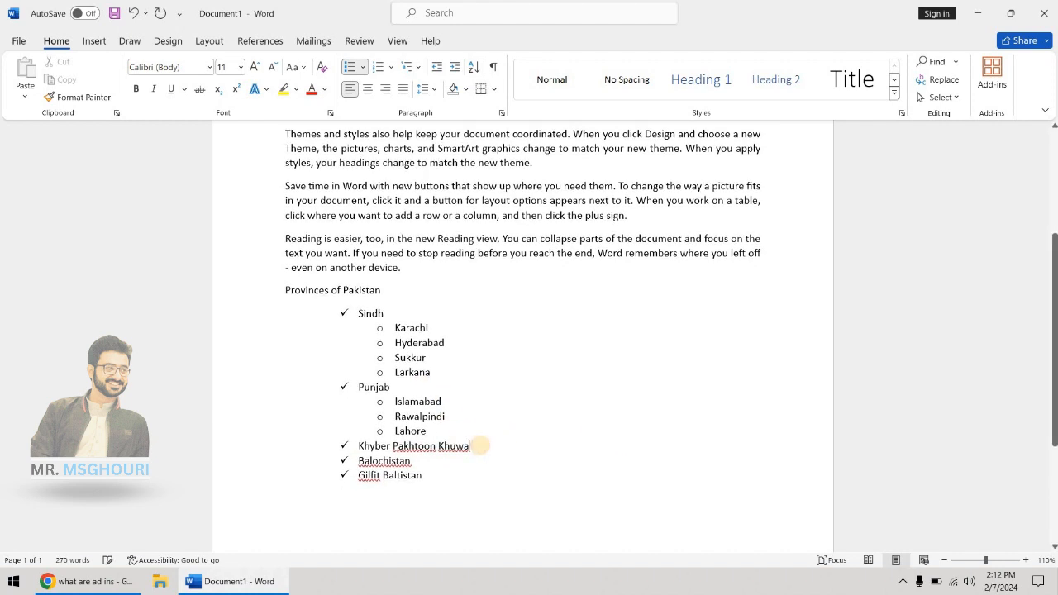
key("Return")
key("Tab")
type("PEshaw")
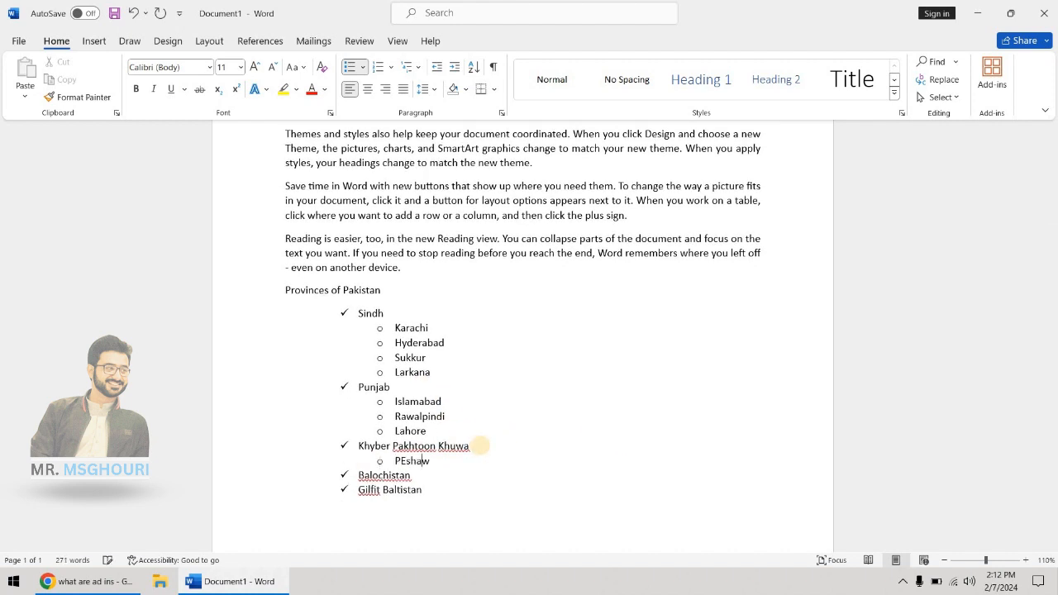
type("ar")
- Add the city Quetta as a second-level bullet under Balochistan, leaving no empty item after it
key("Down")
key("Return")
key("Tab")
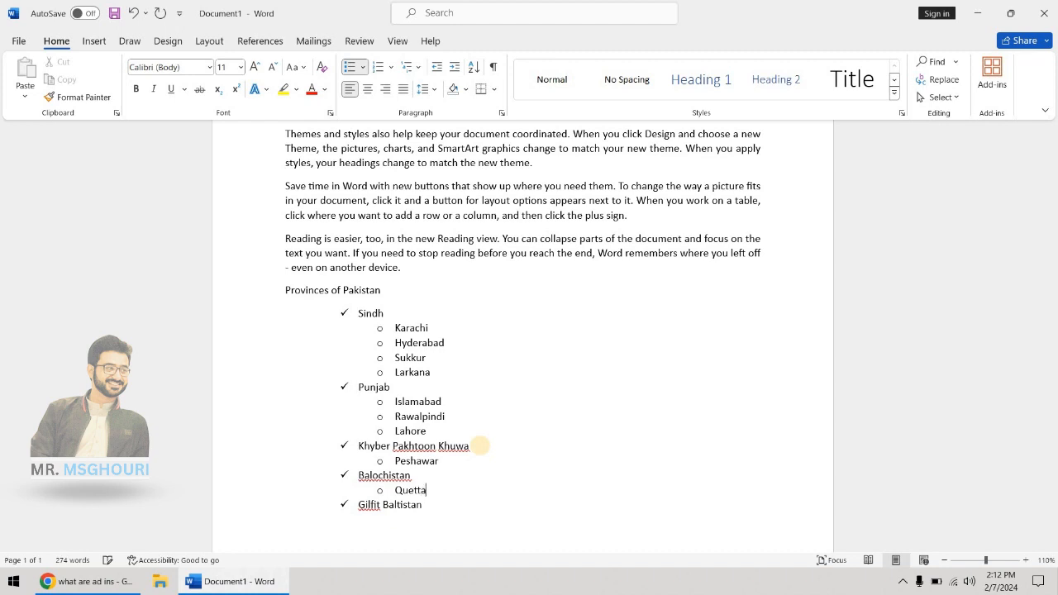
type("Quetta")
key("Return")
key("BackSpace")
key("BackSpace")
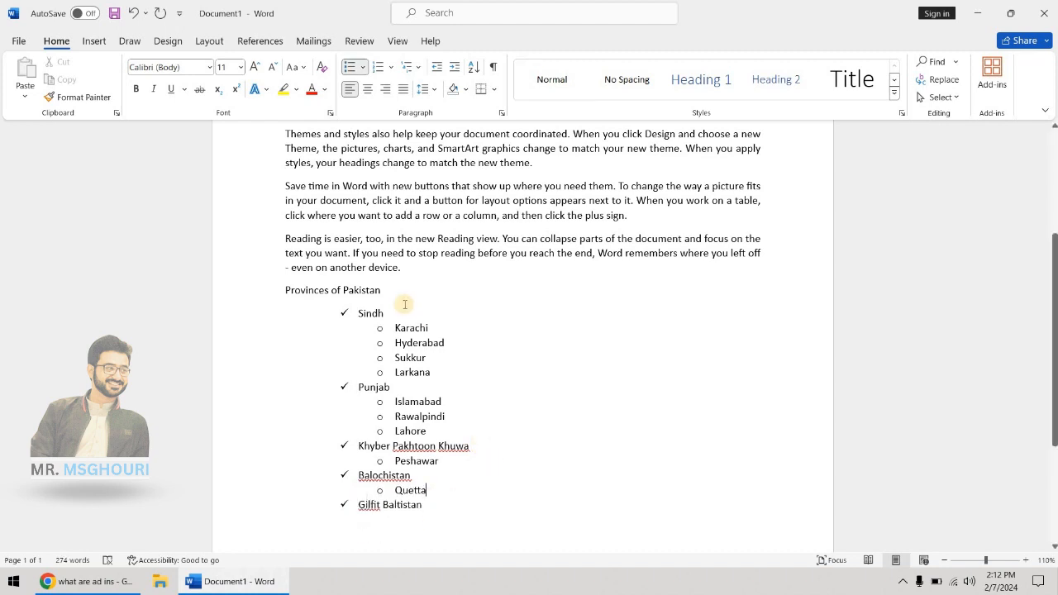
- Try the 1. 2. 3. number format on the first-level province items and undo it
left_click(343, 314)
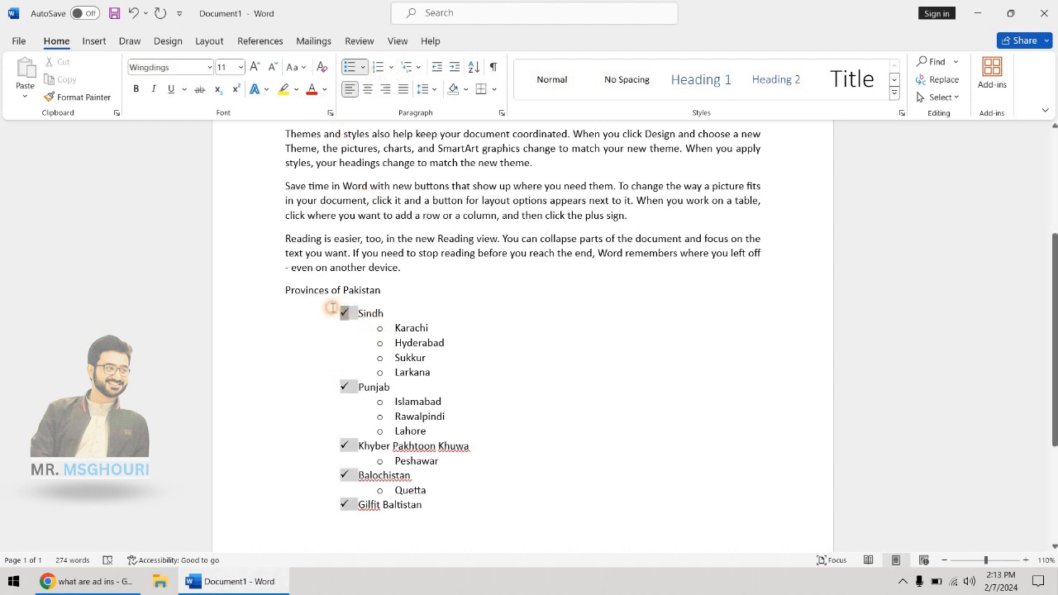
left_click(332, 308)
left_click(345, 312)
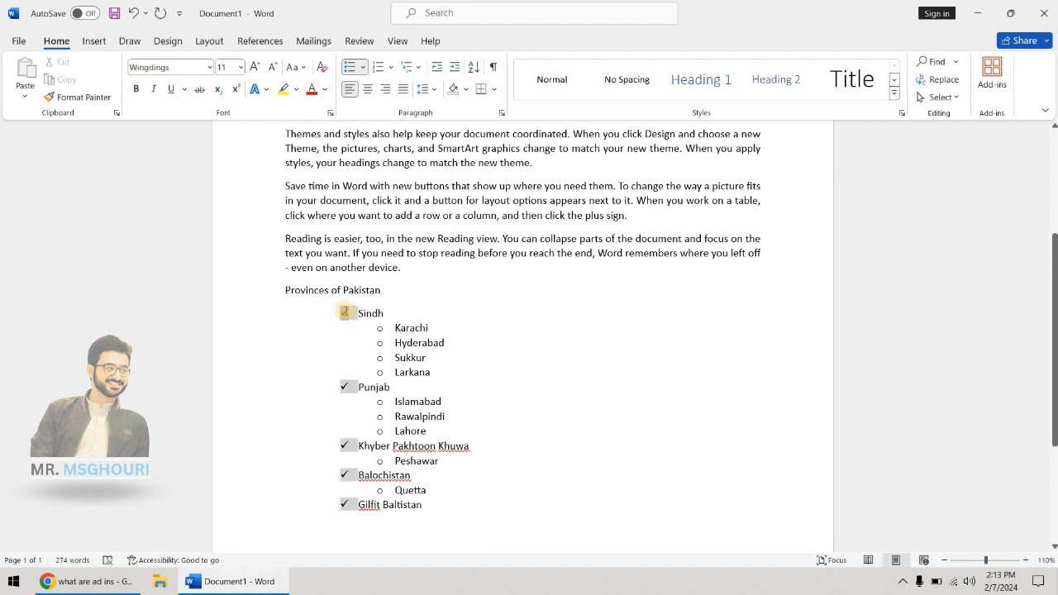
left_click(420, 70)
left_click(393, 69)
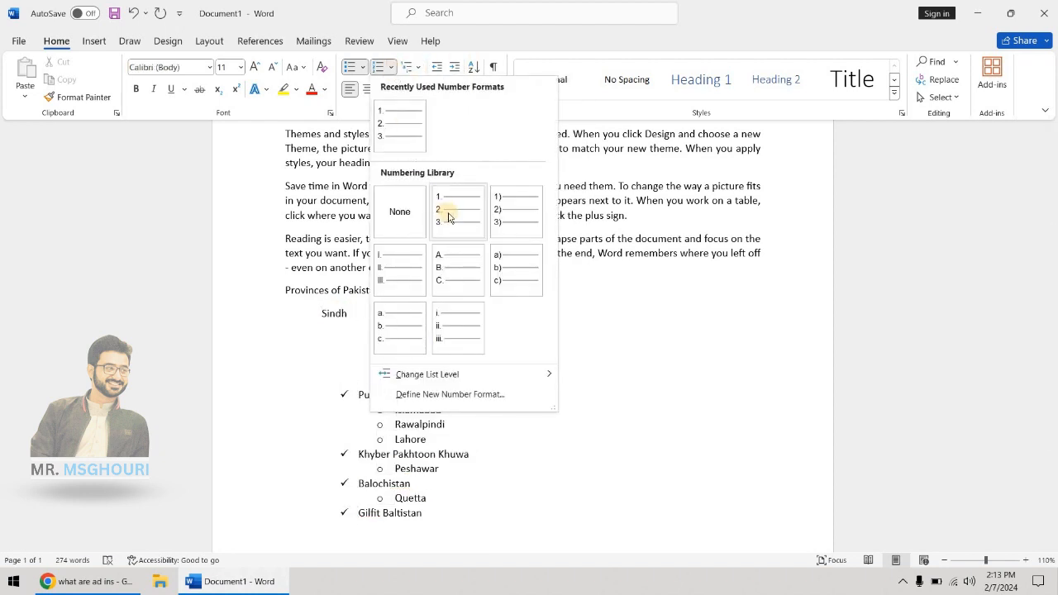
left_click(449, 217)
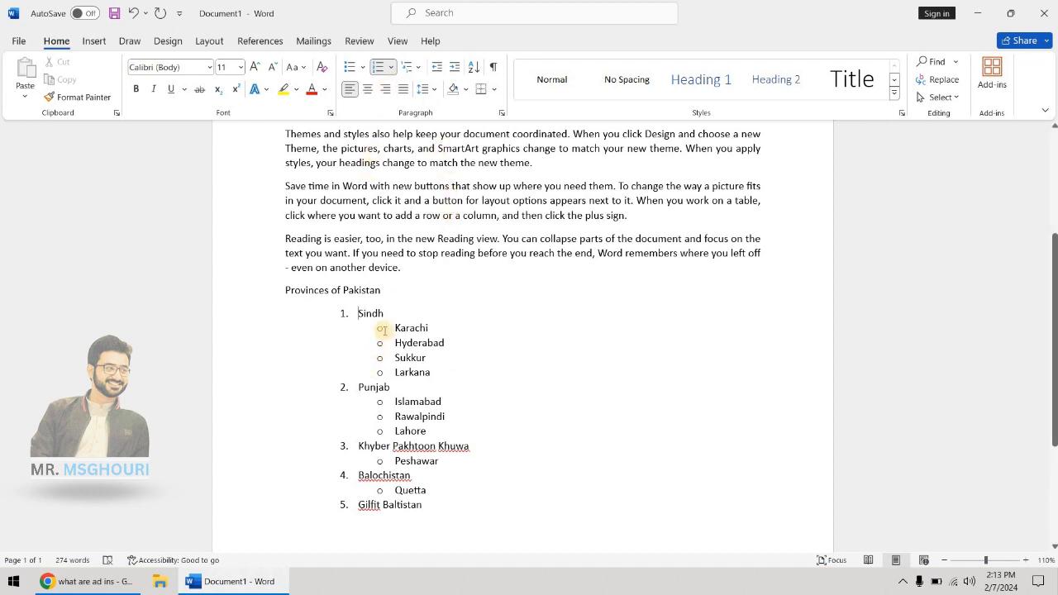
key("ctrl+z")
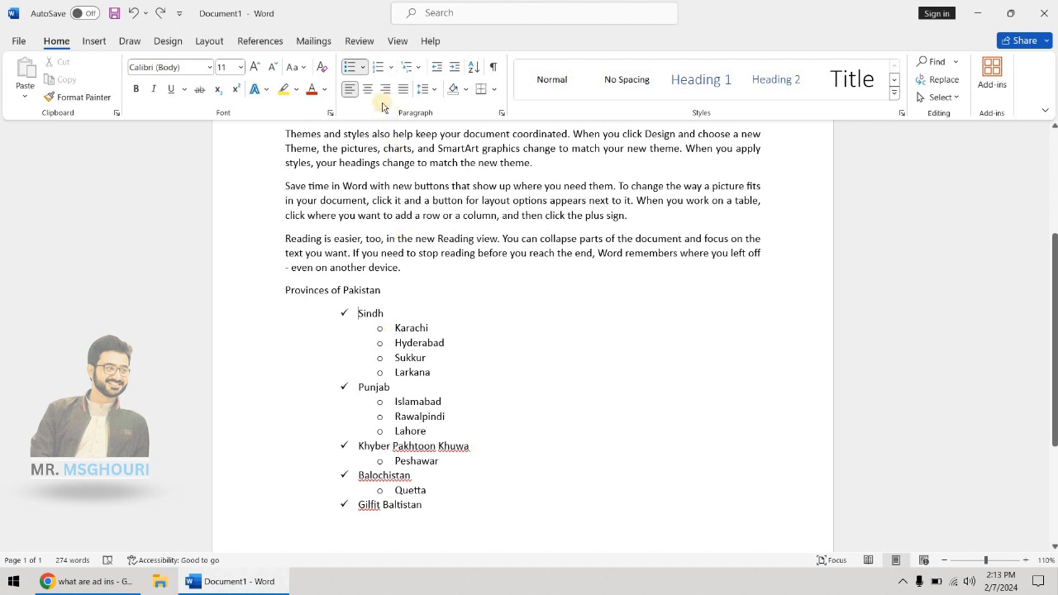
- Change the second-level city bullets to the 1) 2) 3) number format and look through the multilevel list library
left_click(379, 328)
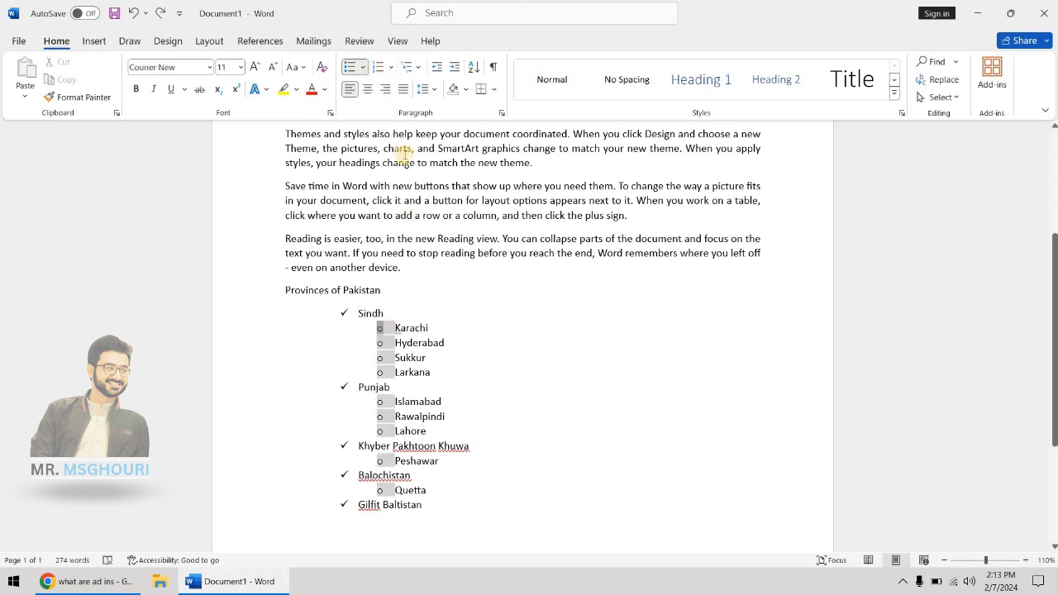
left_click(390, 67)
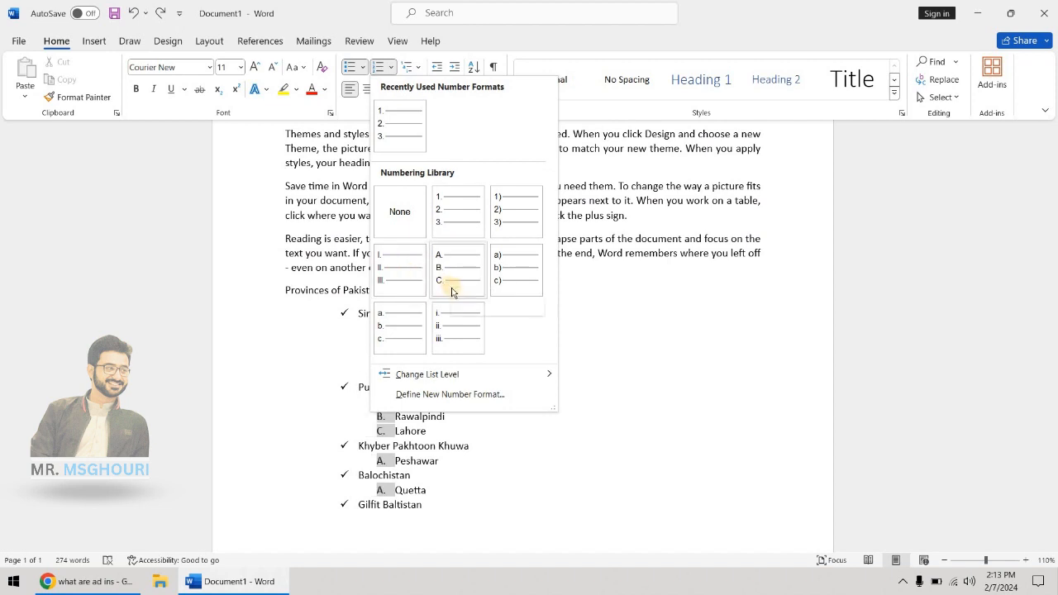
left_click(499, 206)
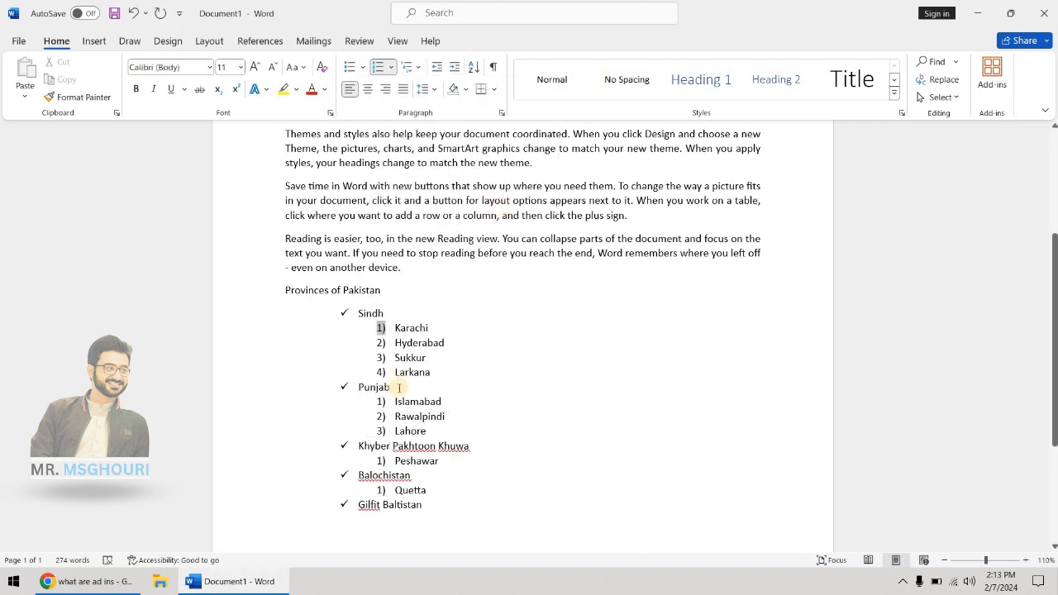
left_click(423, 341)
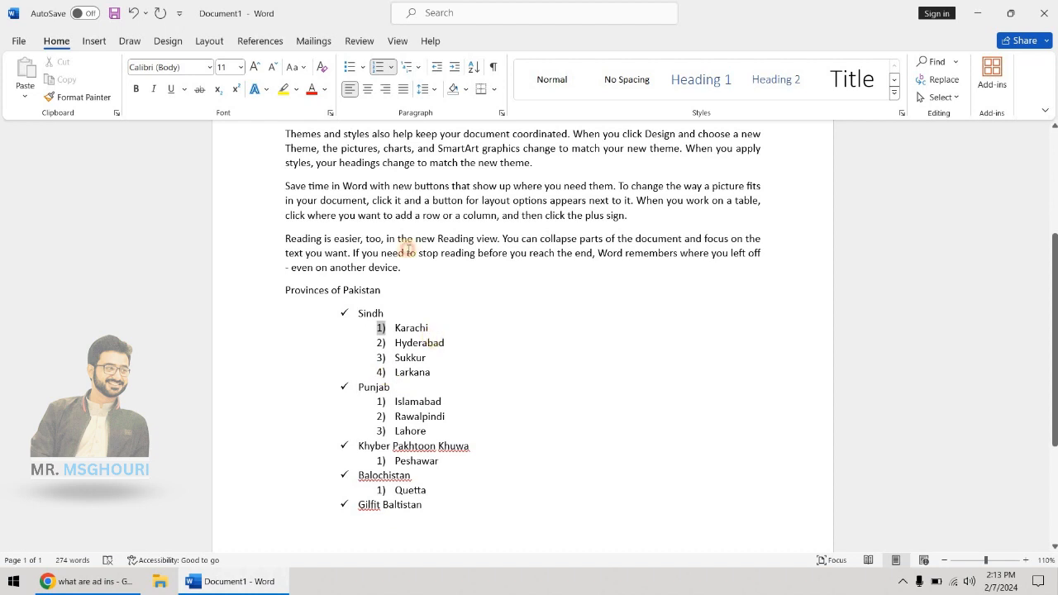
left_click(410, 67)
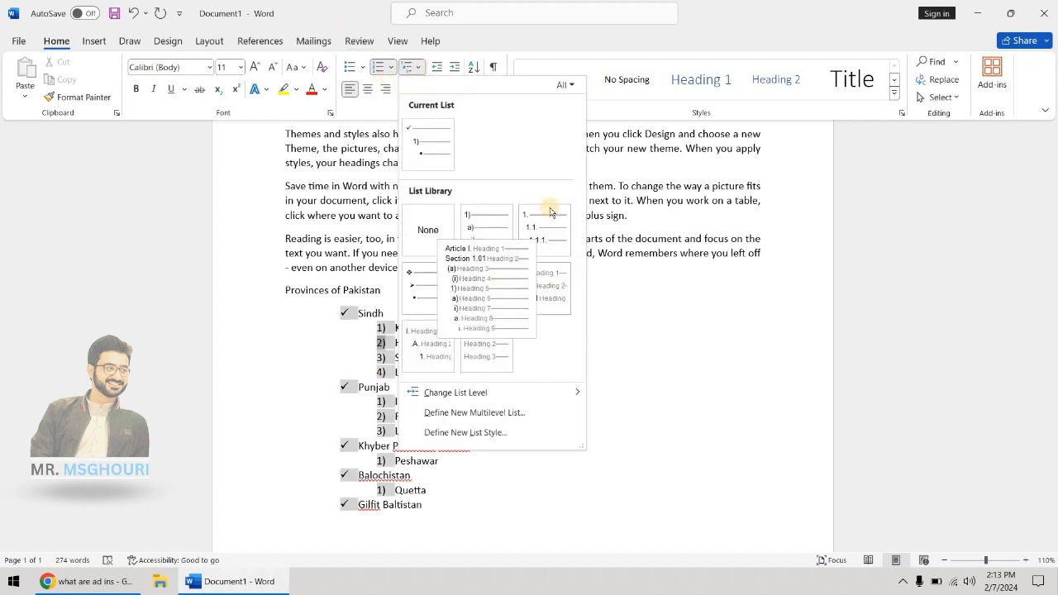
left_click(322, 18)
- Add North Karachi and South Karachi as third-level bullets under Karachi
left_click(431, 329)
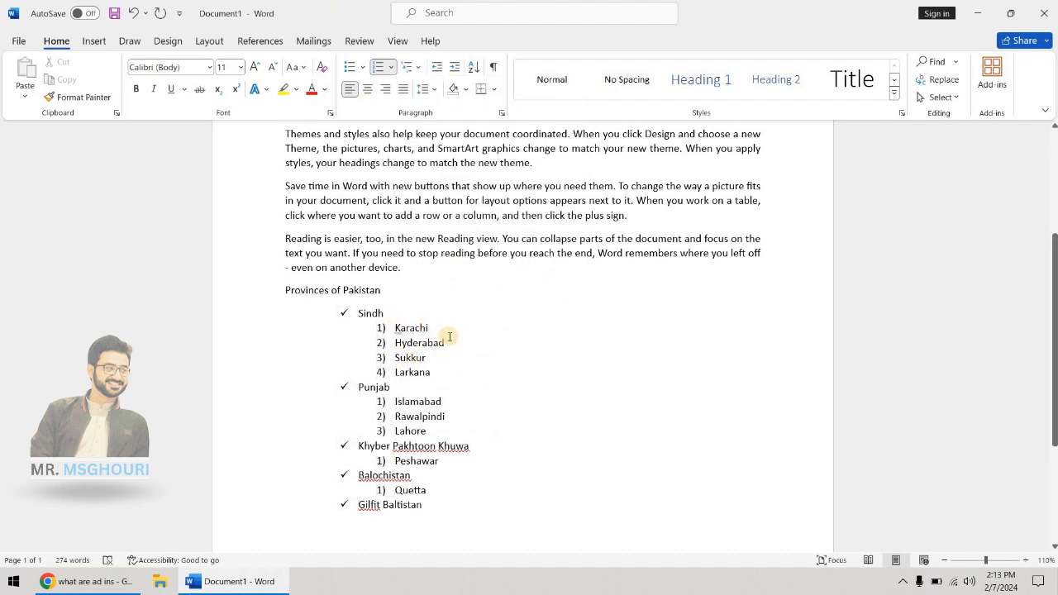
key("Return")
key("Tab")
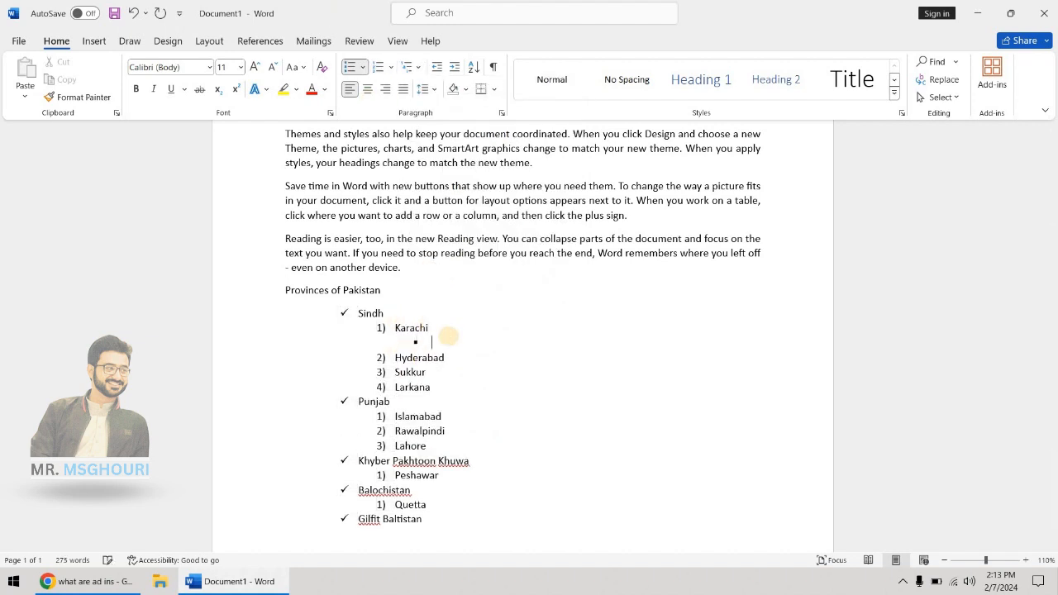
type("North KArachi")
key("Return")
type("South")
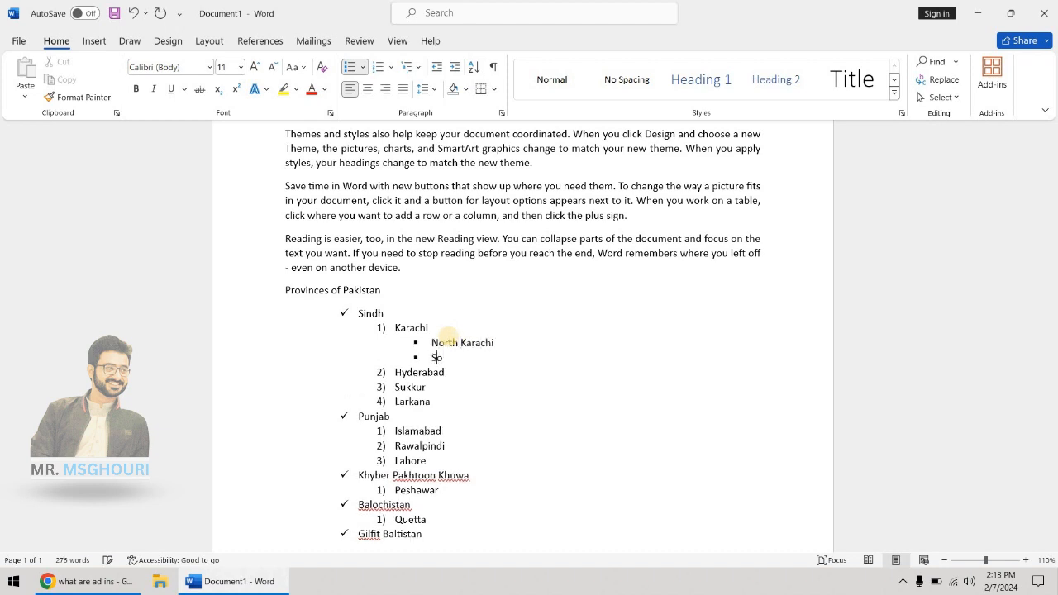
type("chi")
key("Return")
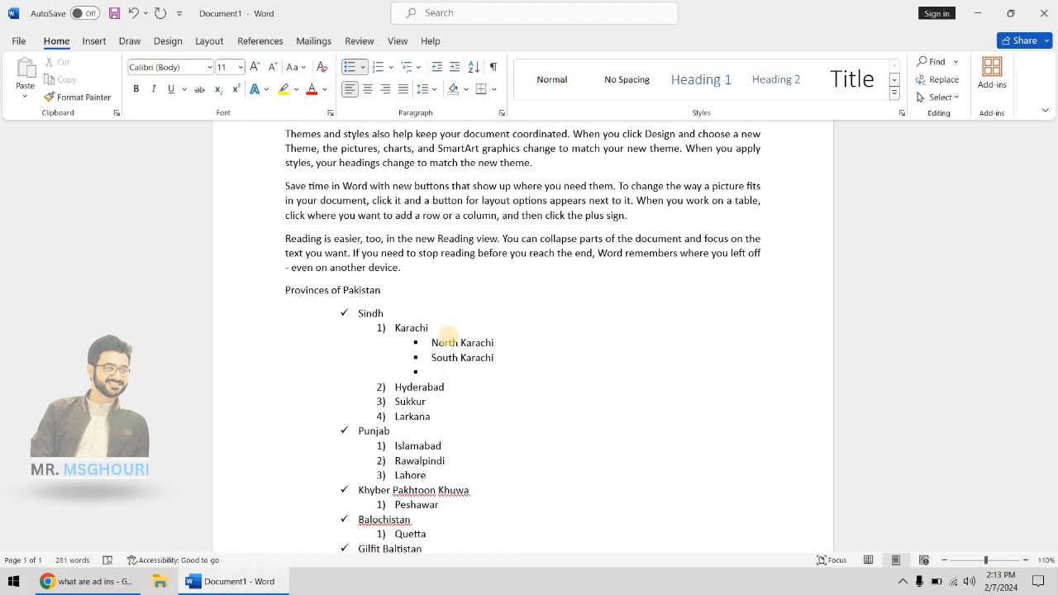
- Add West Karachi and East Karachi below South Karachi as third-level bullets, correcting their spelling
type("West Arachi")
key("Return")
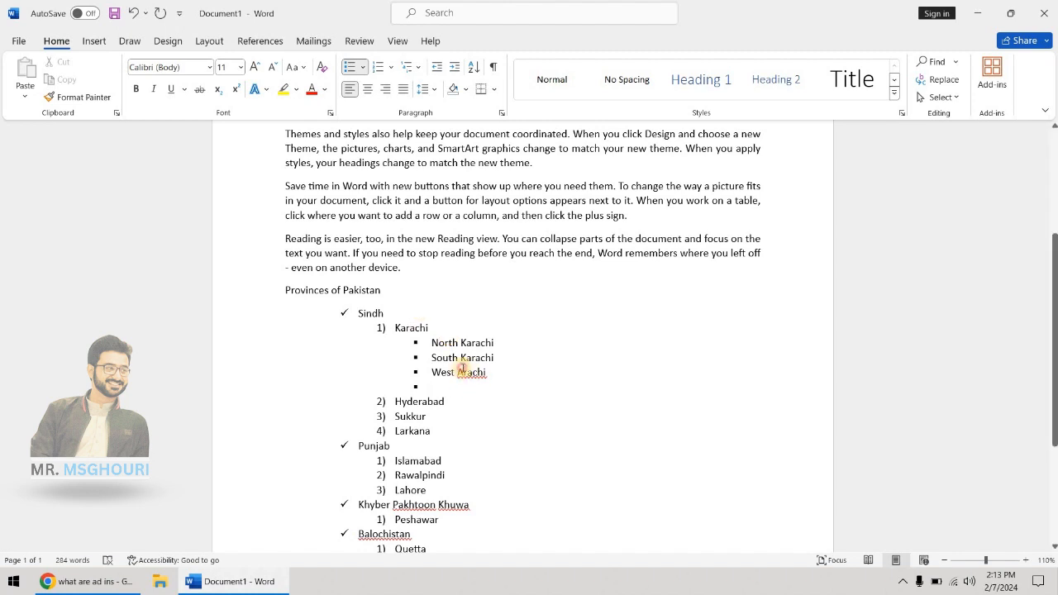
left_click(462, 372)
key("BackSpace")
type("Ka")
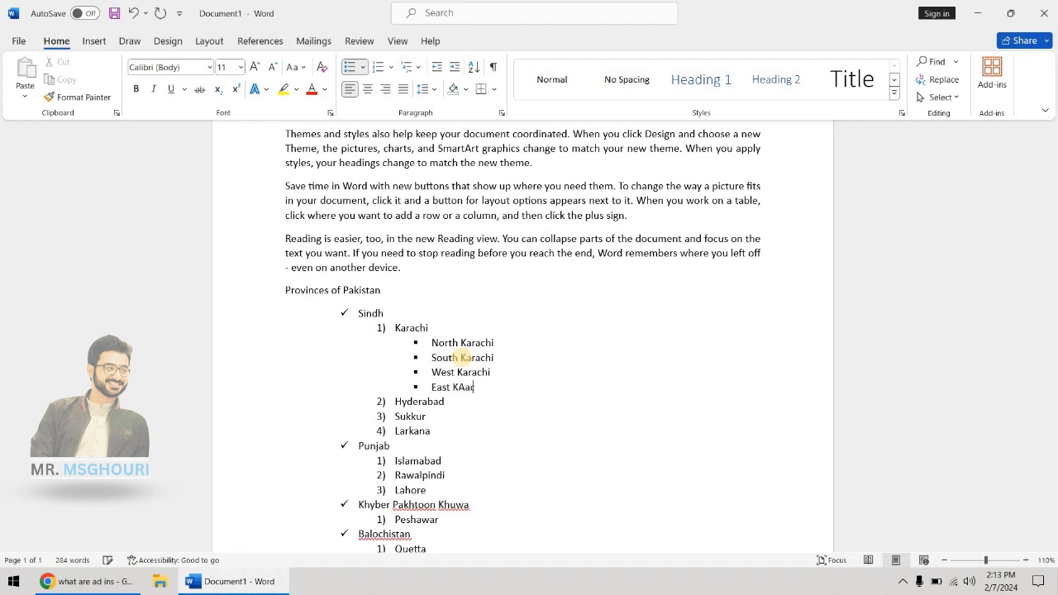
left_click(466, 387)
type("rachi")
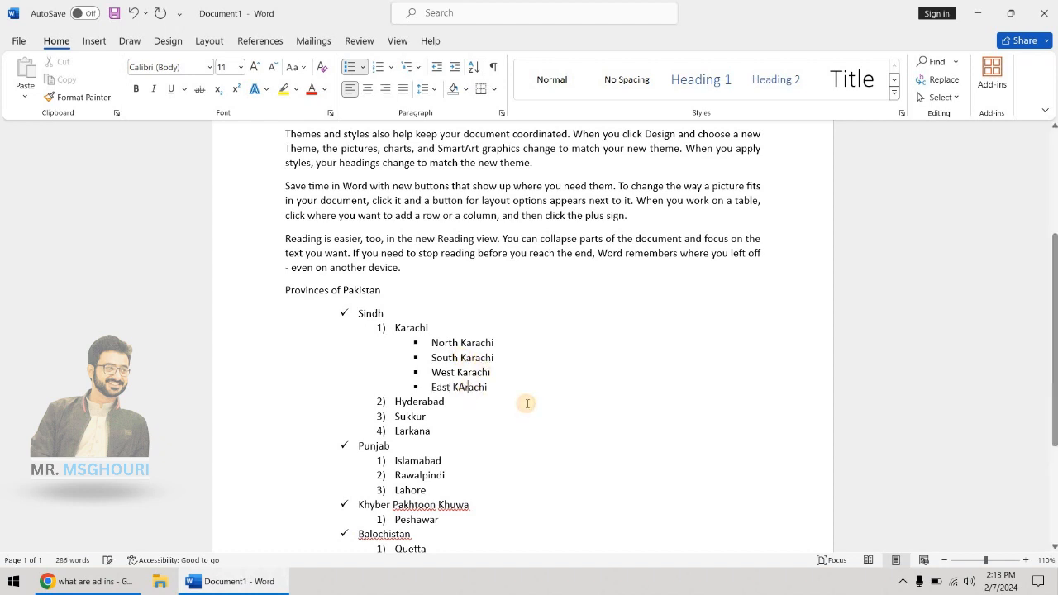
left_click(502, 386)
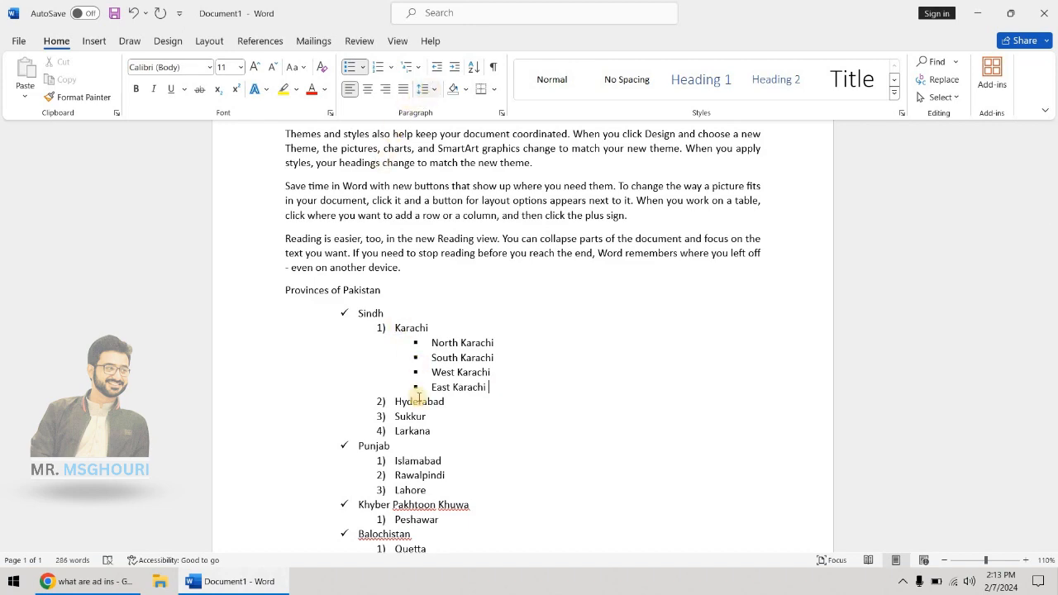
scroll(415, 286, "up", 4)
left_click(285, 212)
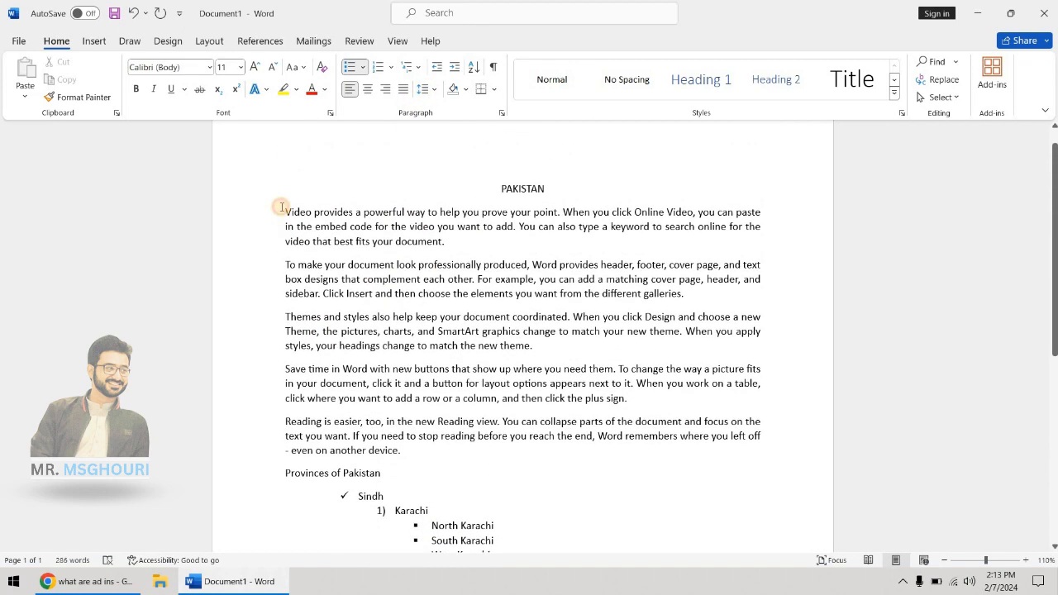
scroll(487, 529, "down", 8)
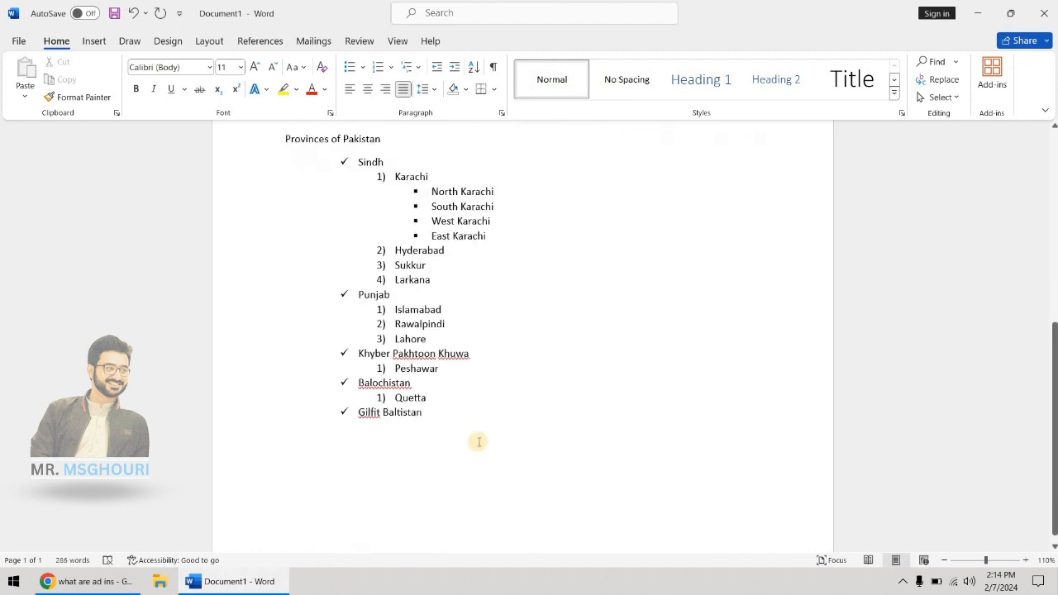
scroll(401, 335, "up", 2)
- Select the first-level province checkmarks and display the ruler
left_click(358, 240)
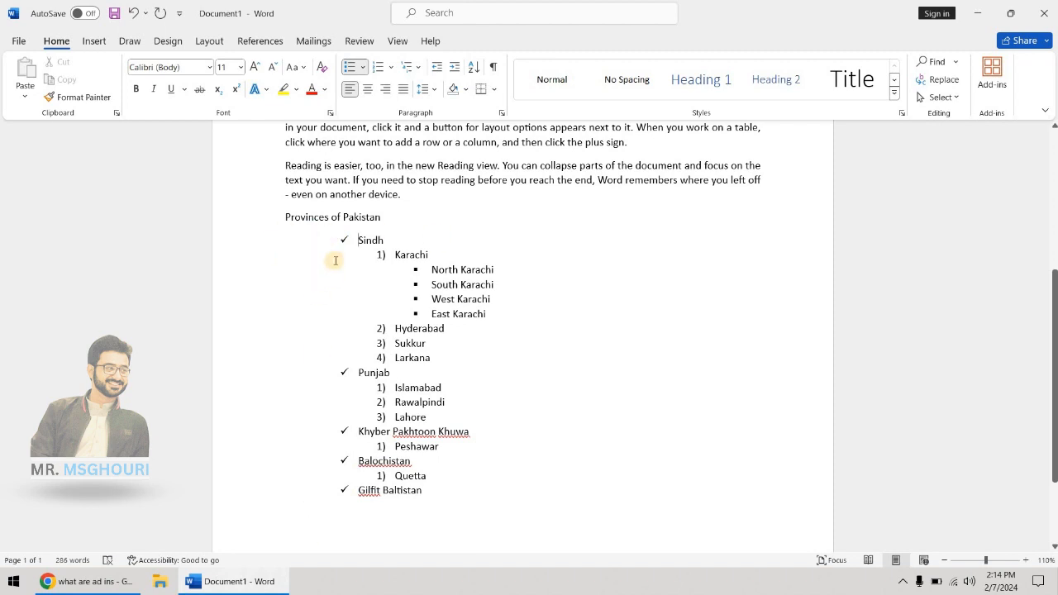
left_click(345, 240)
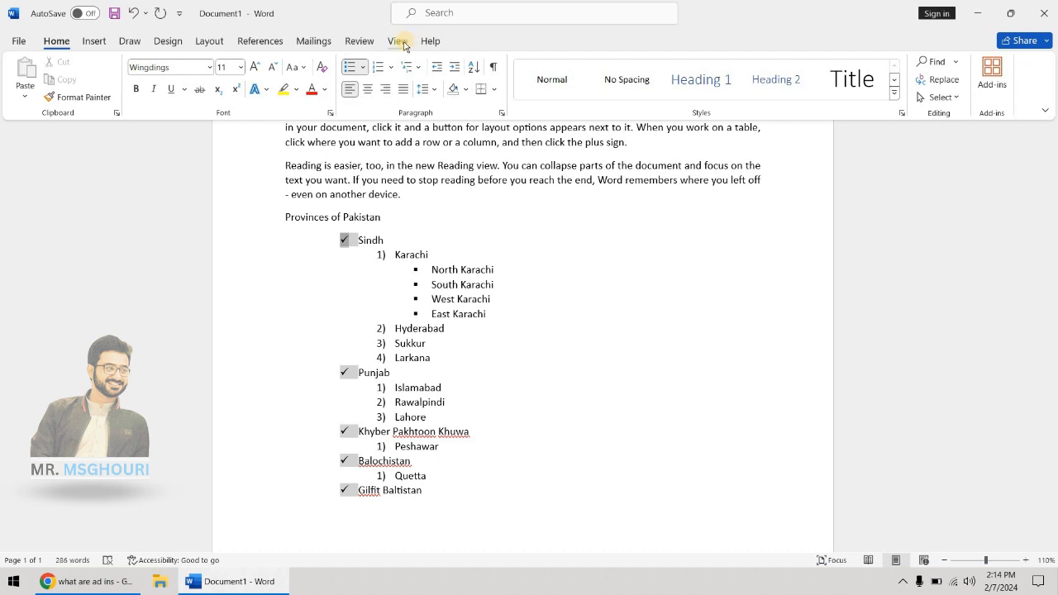
left_click(399, 42)
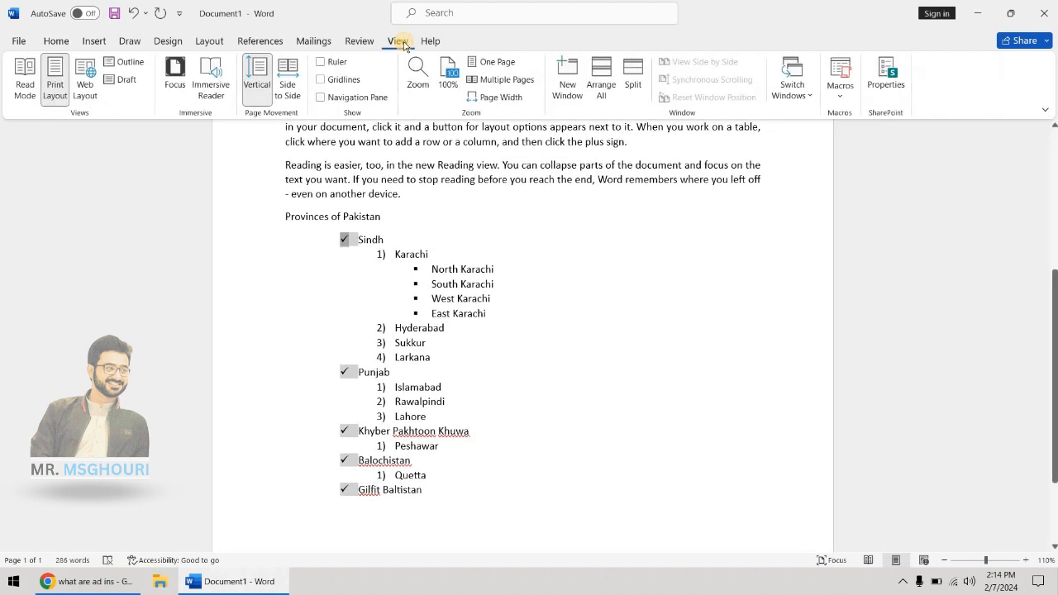
left_click(334, 64)
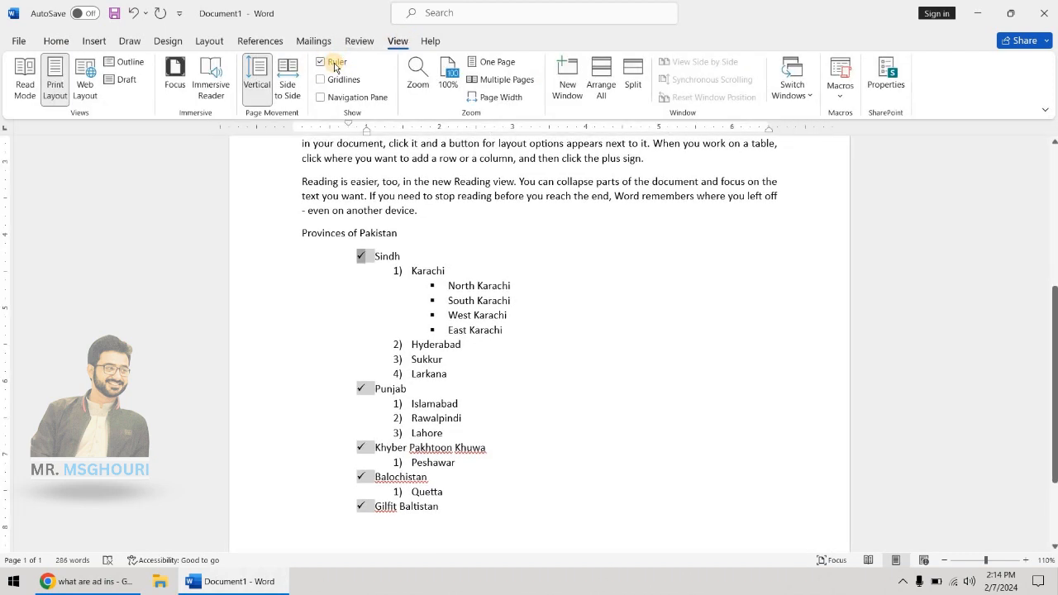
- Try reducing the left indent of the Sindh item to about 0.55 inch on the ruler and undo it
left_click(64, 43)
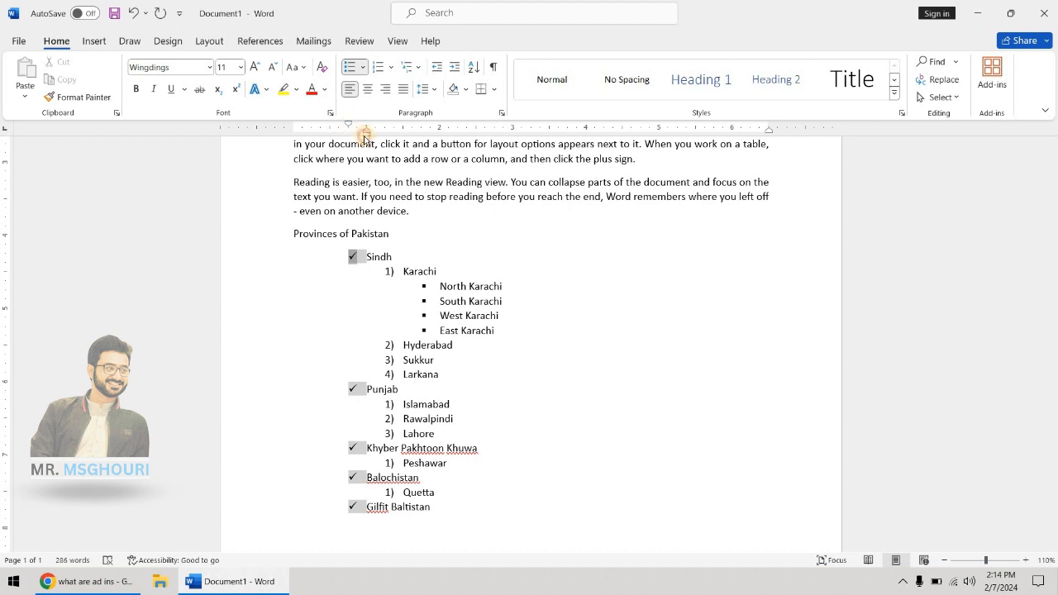
left_click_drag(364, 134, 334, 142)
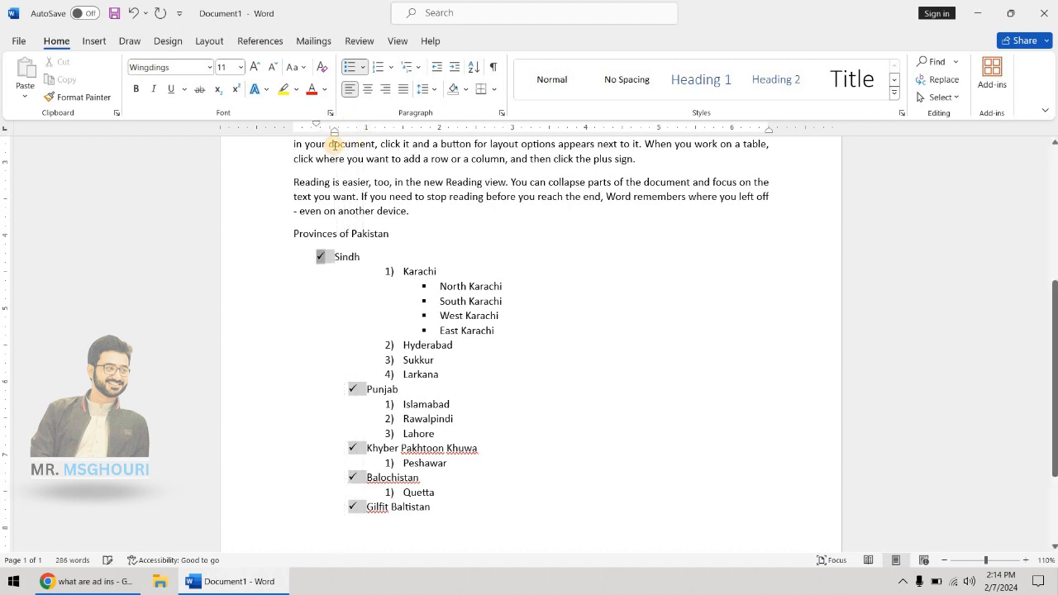
key("ctrl+z")
- Select the whole list from Sindh to Gilfit Baltistan and reduce its left indent to about 0.5 inch on the ruler
left_click_drag(432, 507, 318, 175)
left_click(430, 468)
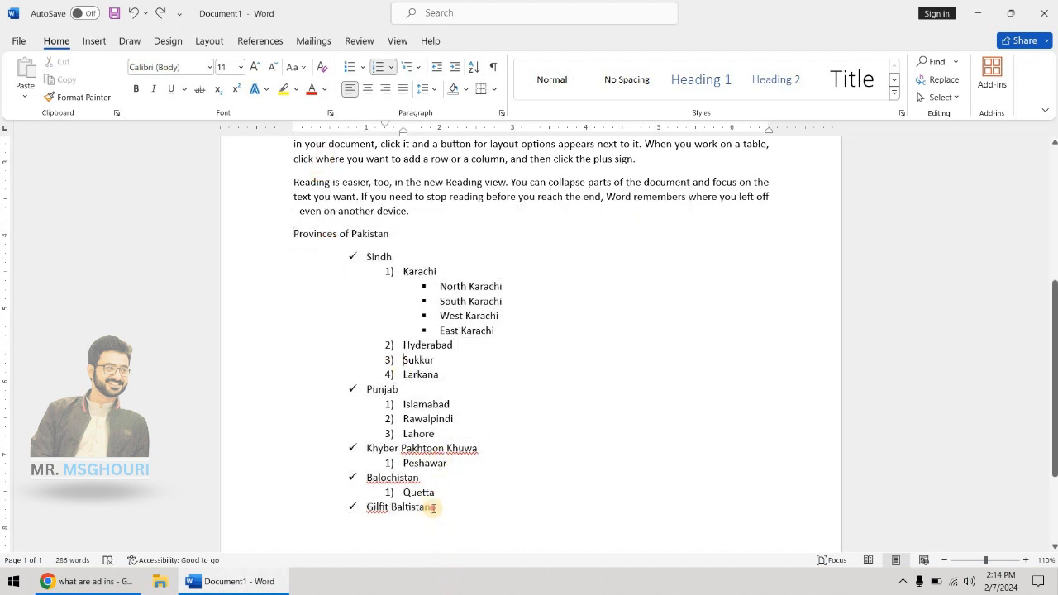
left_click_drag(432, 507, 352, 256)
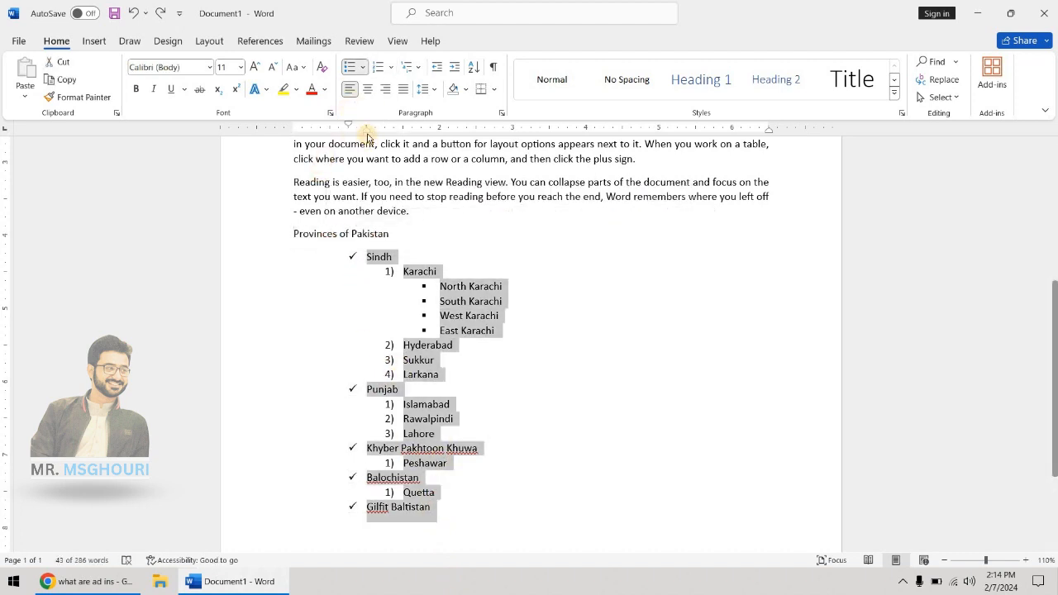
left_click_drag(365, 136, 322, 141)
- Increase the left indent of the Karachi item to about 1 inch on the ruler
left_click(331, 272)
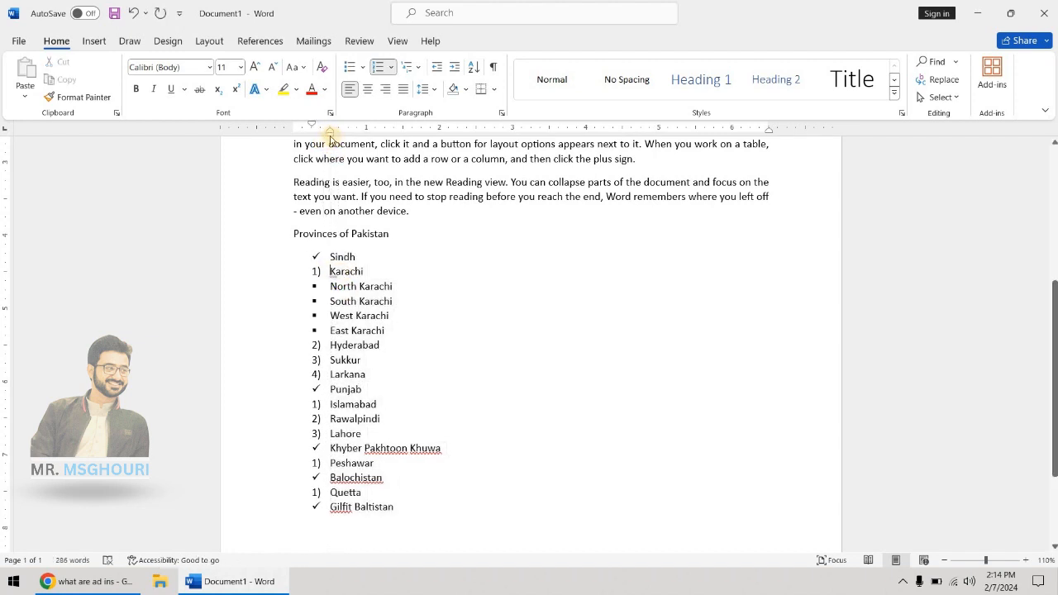
left_click_drag(340, 141, 364, 142)
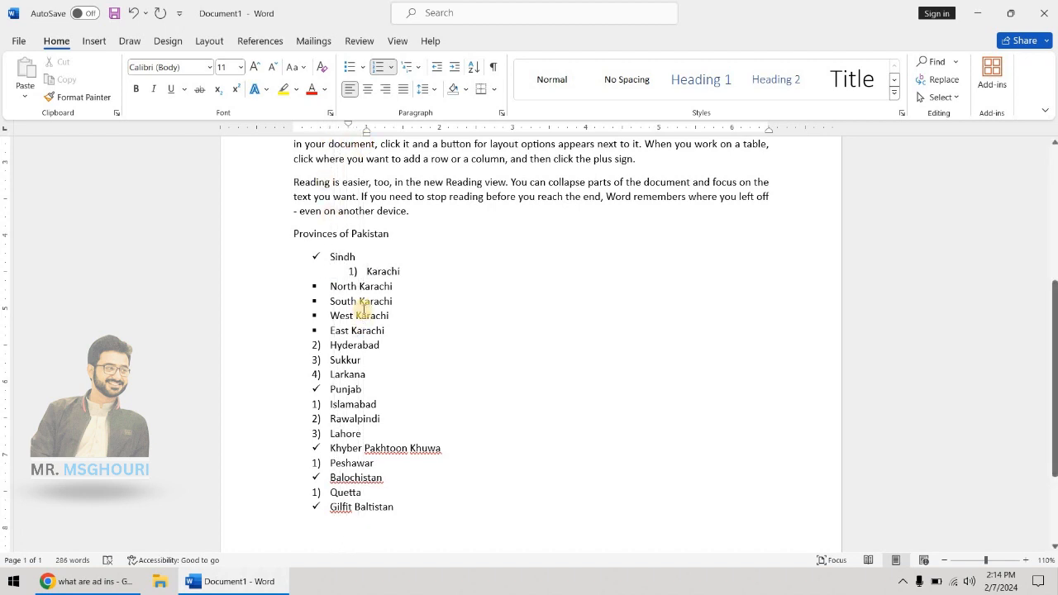
- Try adding the test items "Sds" and "Dsd" below Sindh in the list and delete them
left_click(357, 256)
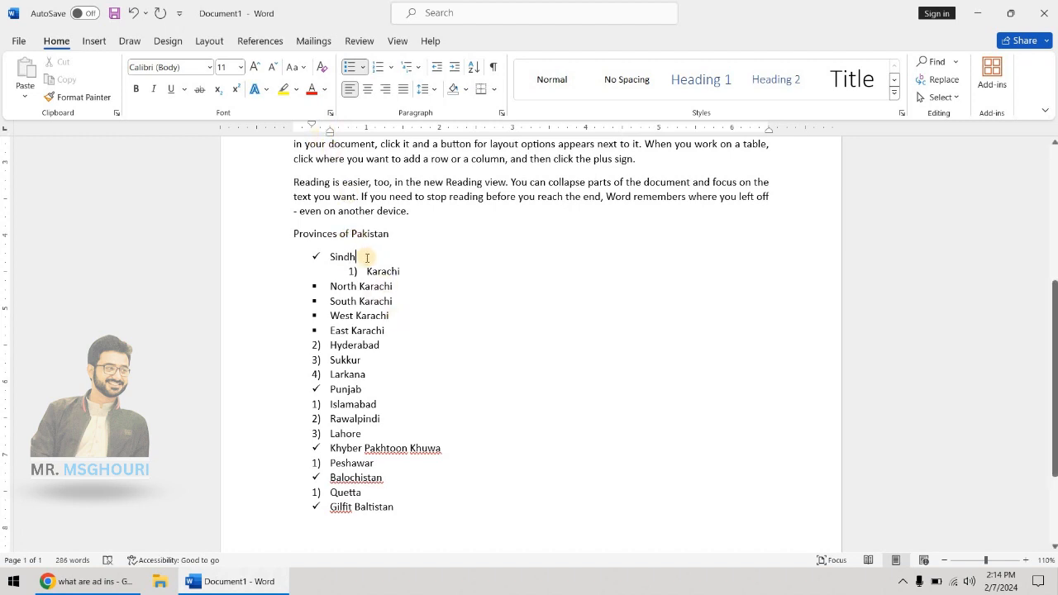
key("Return")
key("Return")
key("BackSpace")
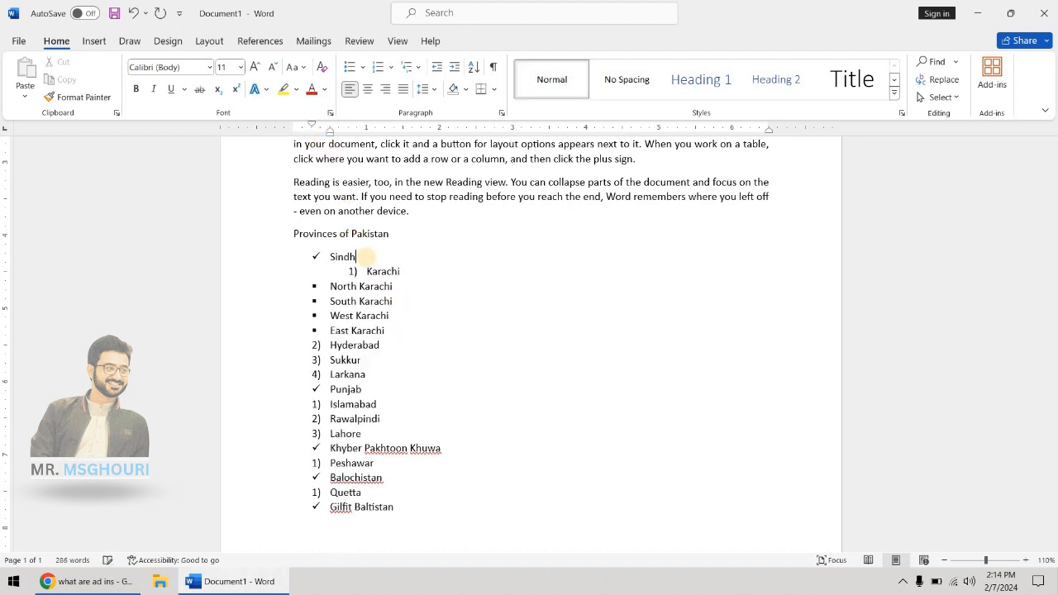
key("BackSpace")
type("h")
key("Return")
type("Sds")
key("Return")
type("Dsd")
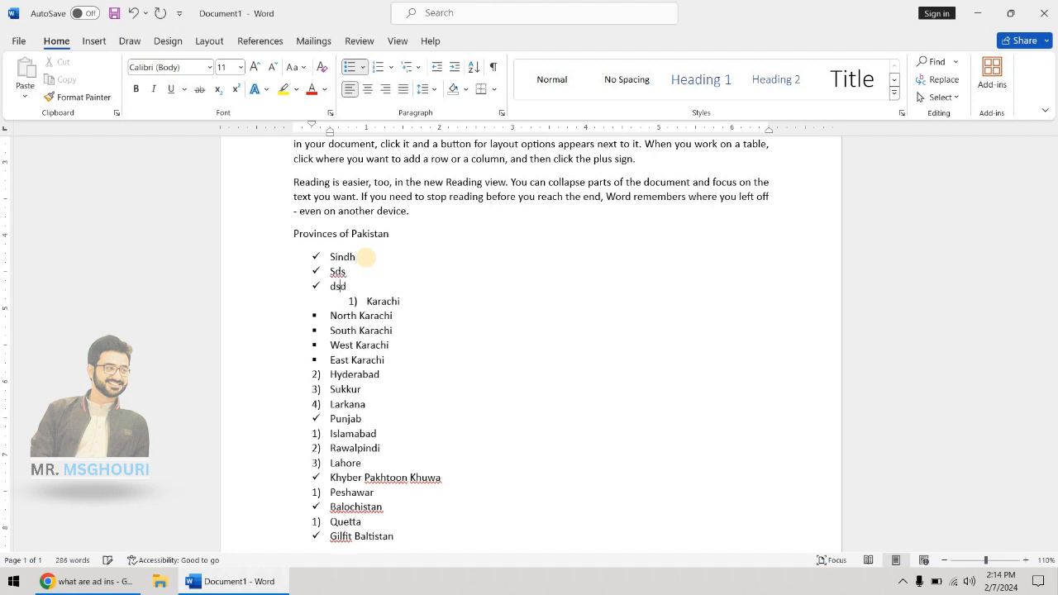
key("Return")
key("BackSpace")
key("BackSpace")
key("BackSpace")
key("BackSpace")
key("BackSpace")
key("BackSpace")
key("BackSpace")
key("BackSpace")
key("BackSpace")
key("BackSpace")
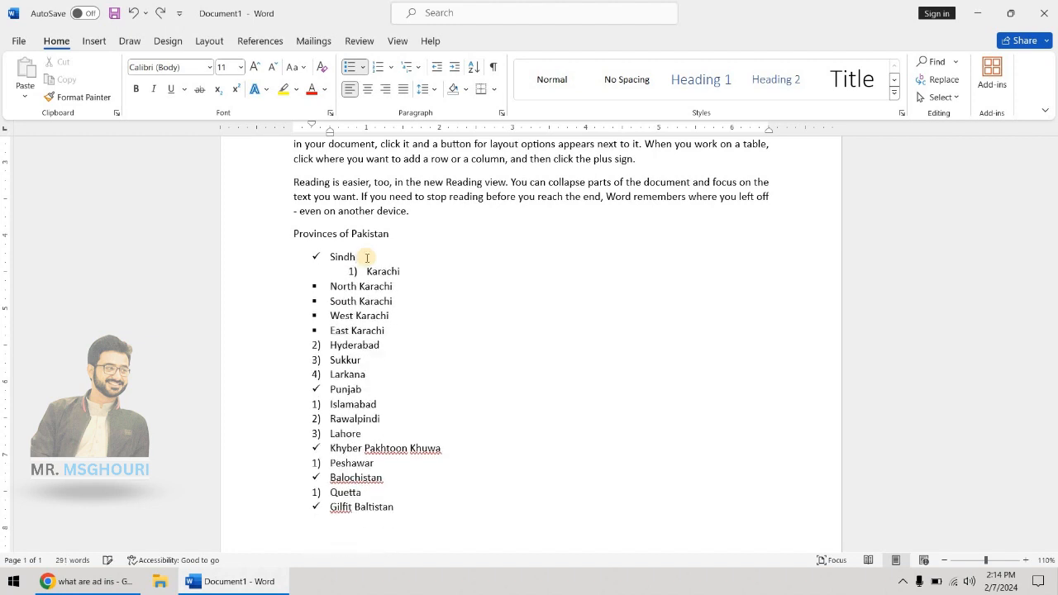
- Undo the test edits and the ruler indent changes made to the provinces list
key("ctrl+z")
key("ctrl+z")
key("ctrl+z")
key("ctrl+z")
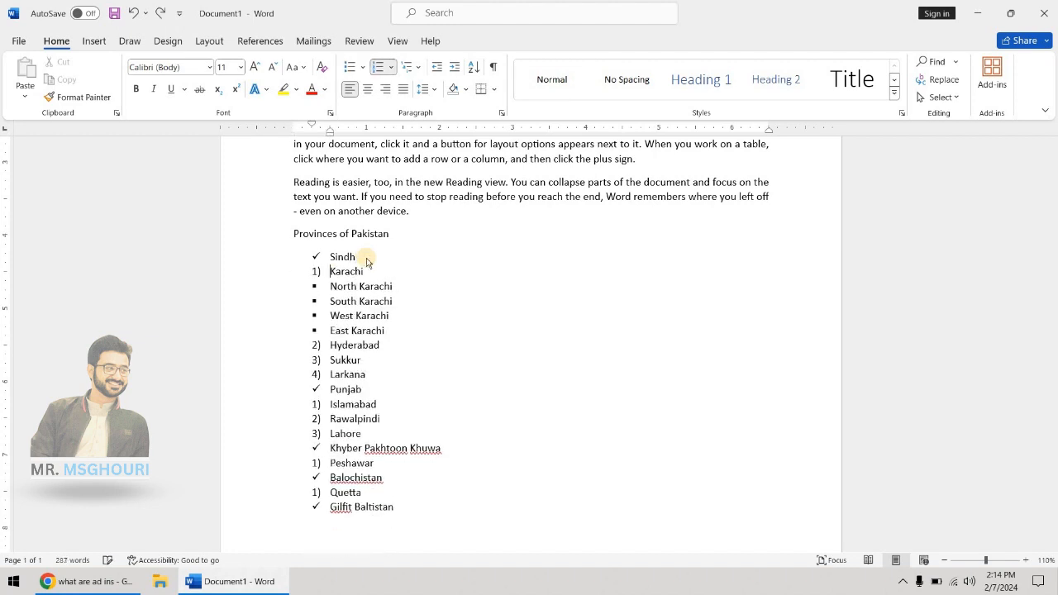
key("ctrl+s")
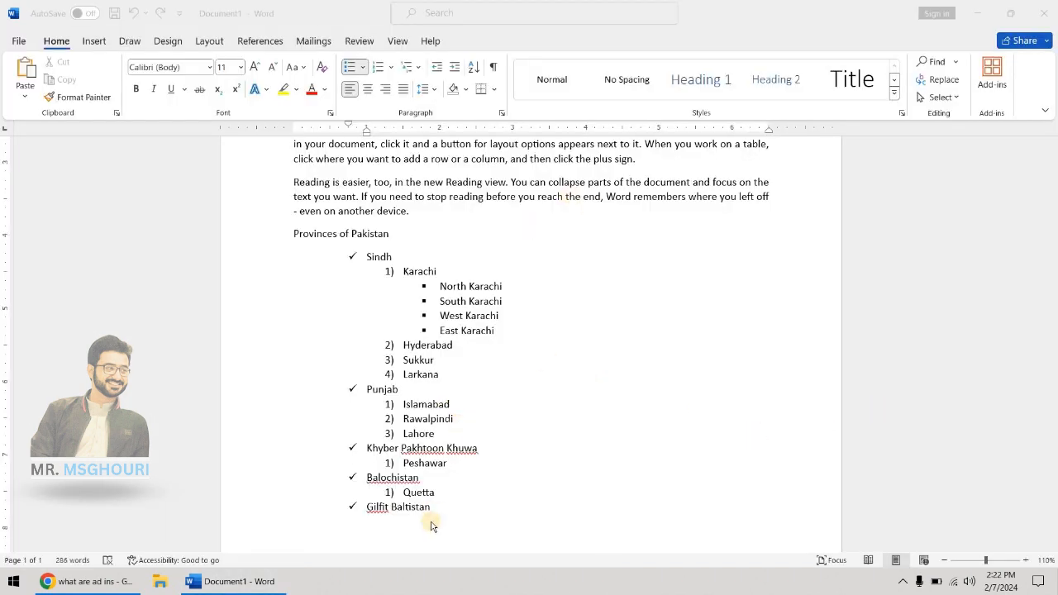
- Save the document to the Desktop as a Word Document named "My PAKISTAN"
left_click(24, 42)
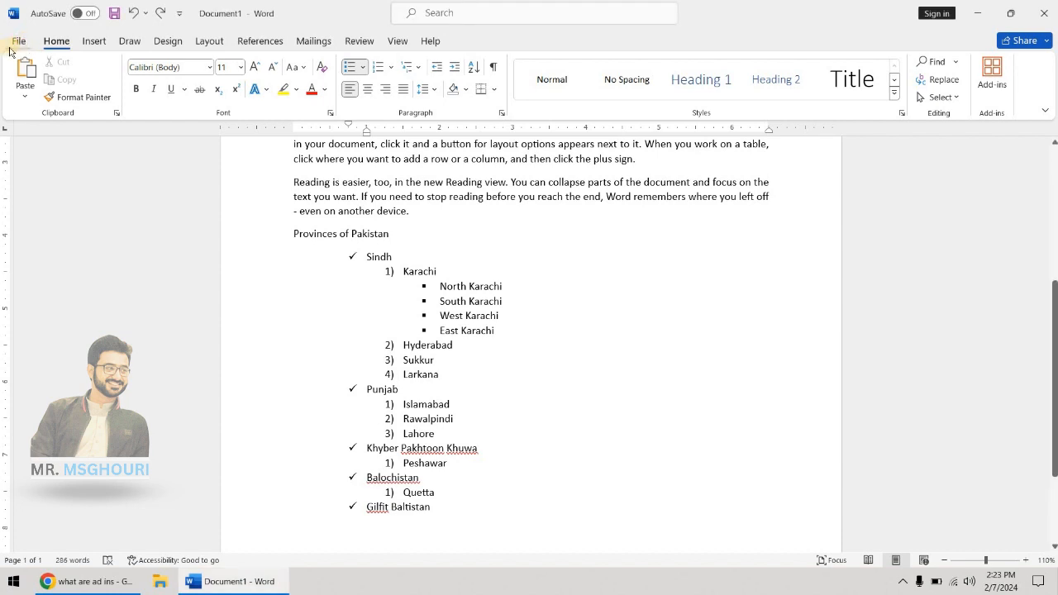
left_click(18, 41)
left_click(67, 226)
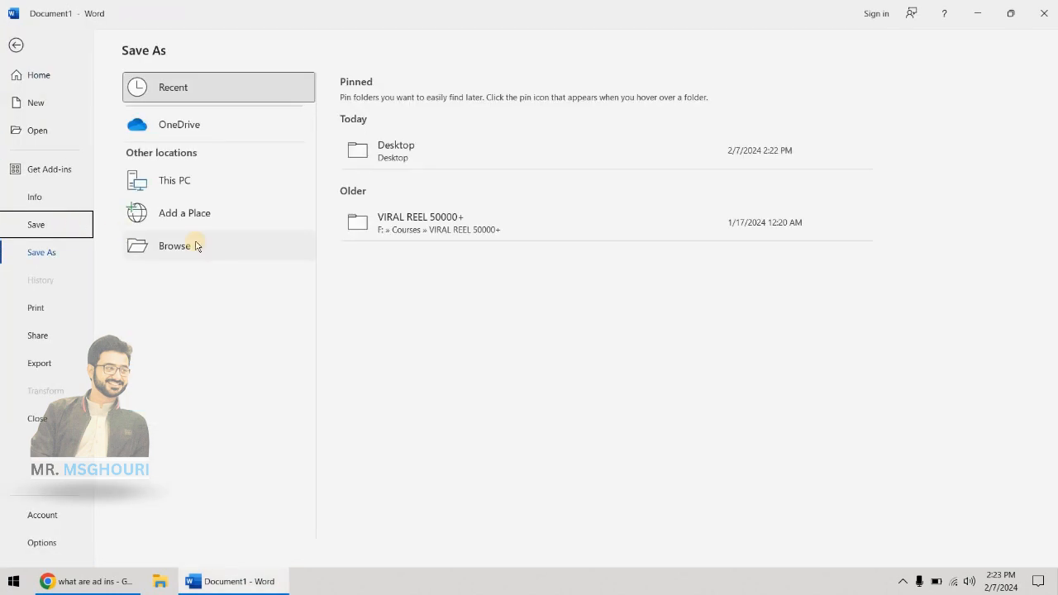
left_click(196, 246)
left_click(53, 111)
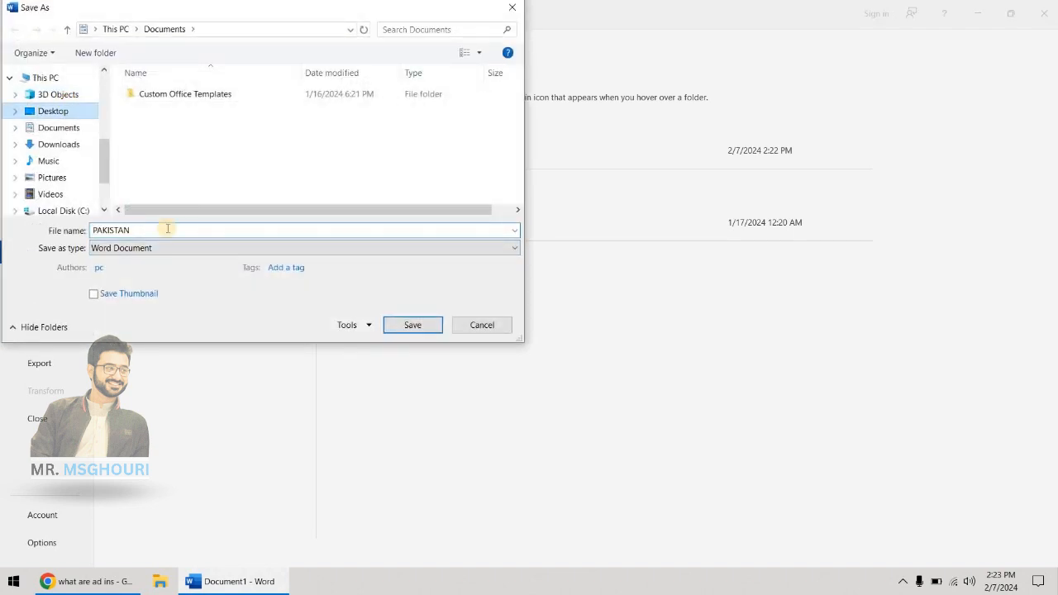
left_click(169, 244)
left_click(175, 230)
left_click(194, 230)
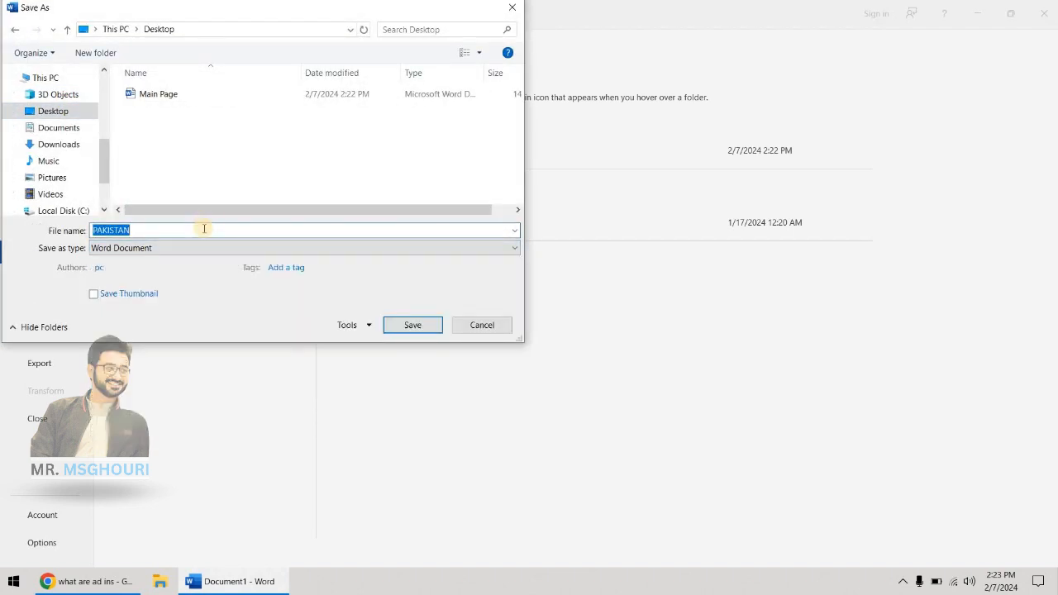
left_click(204, 230)
left_click(414, 325)
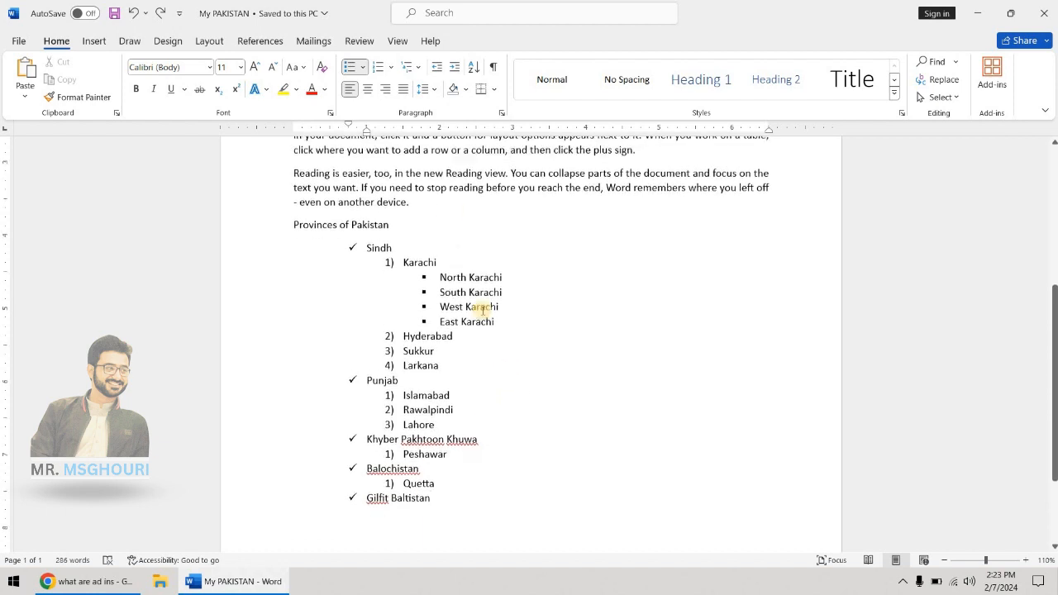
- Try inserting an empty paragraph after the second body paragraph and remove it
scroll(426, 317, "up", 3)
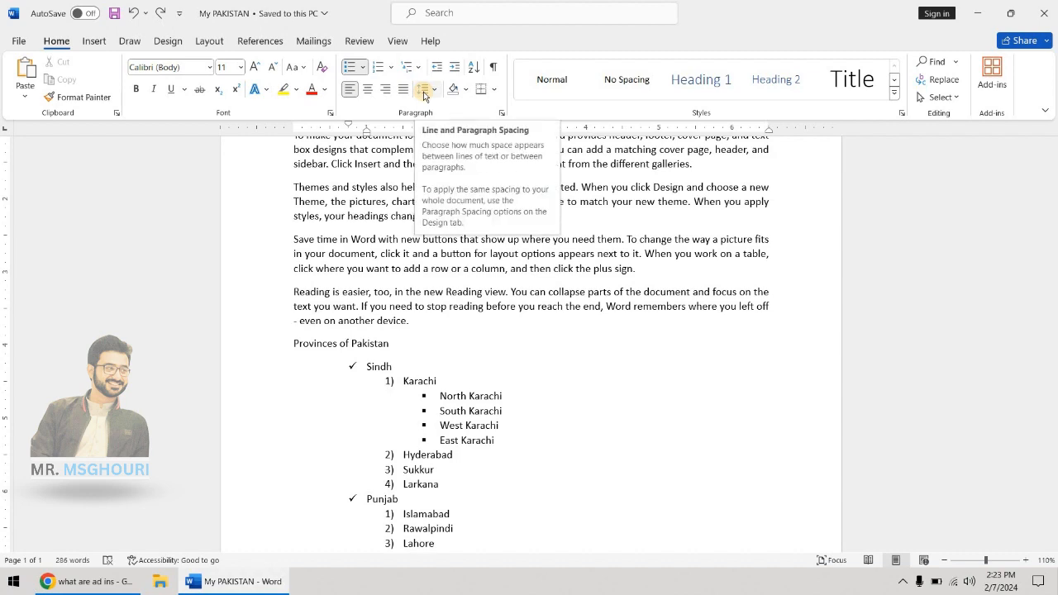
scroll(448, 485, "up", 3)
left_click(293, 191)
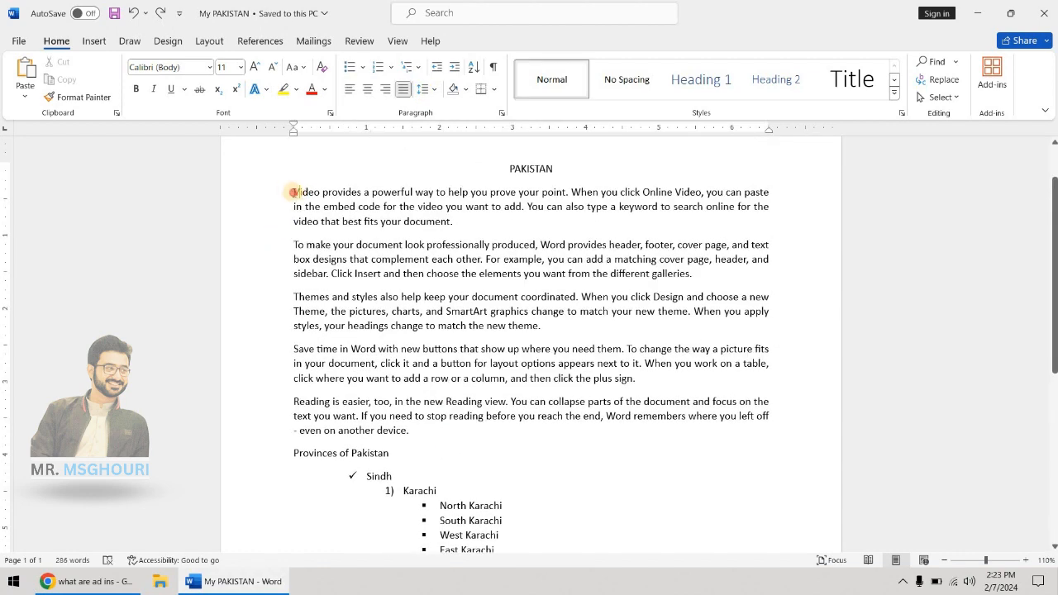
left_click_drag(294, 191, 482, 223)
left_click(468, 236)
key("Return")
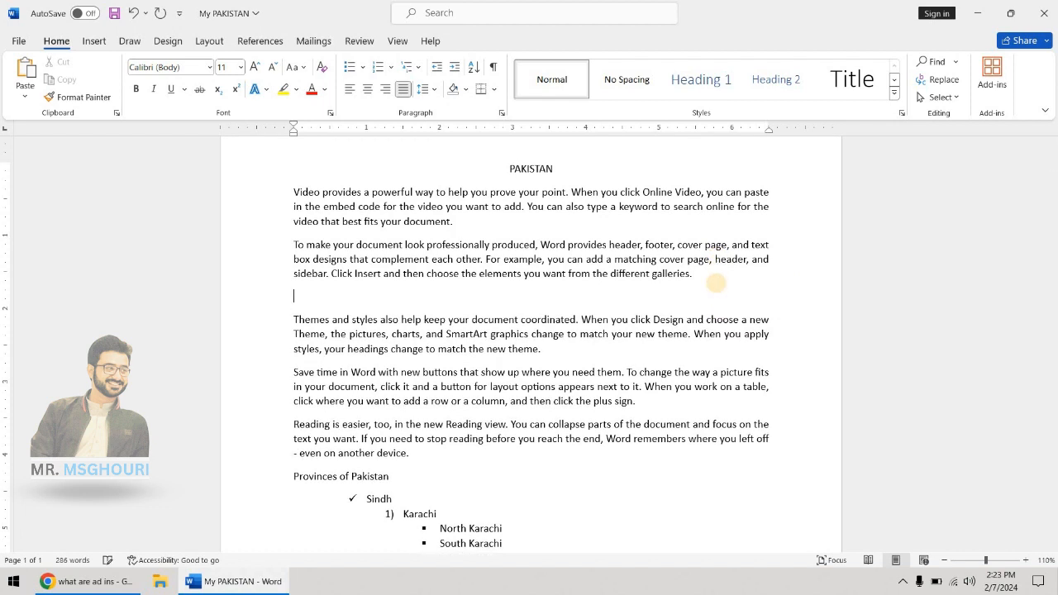
key("BackSpace")
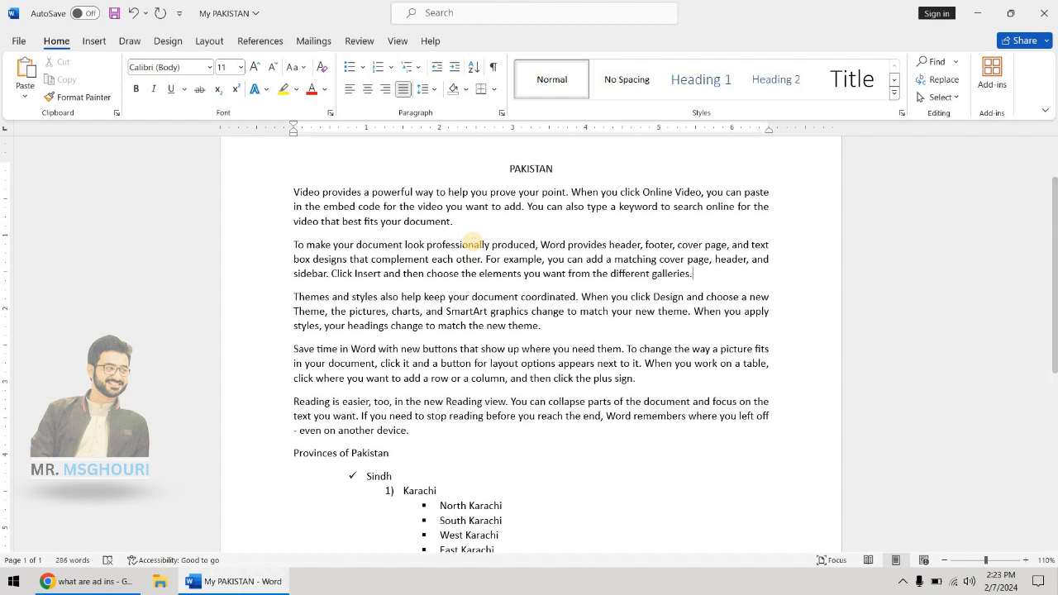
- Try a manual line break with filler text after the second body paragraph, undo it, and compare with a new paragraph that is removed again
key("shift+Return")
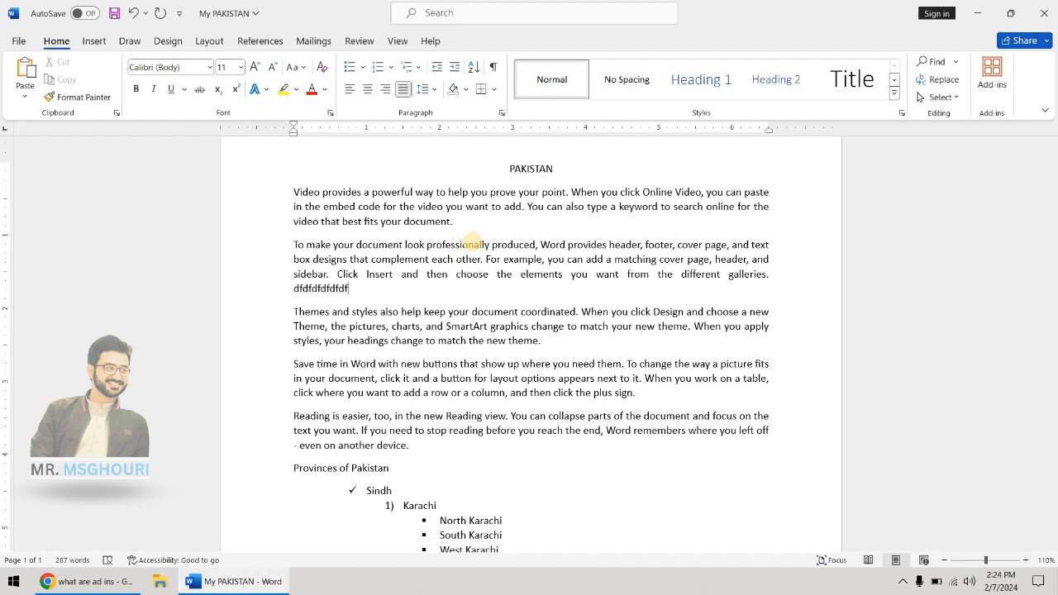
key("ctrl+z")
key("Return")
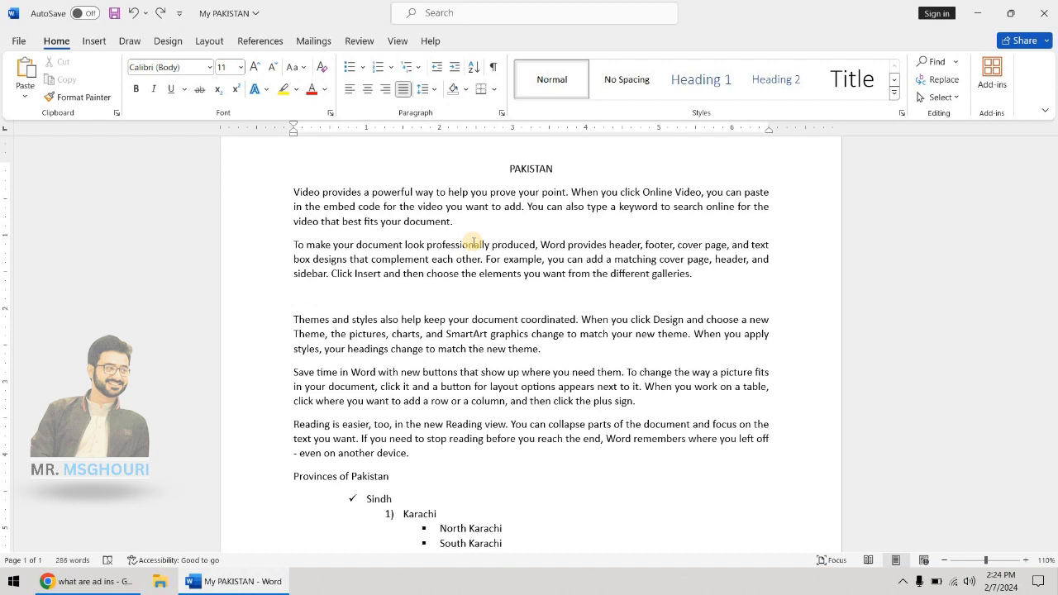
key("BackSpace")
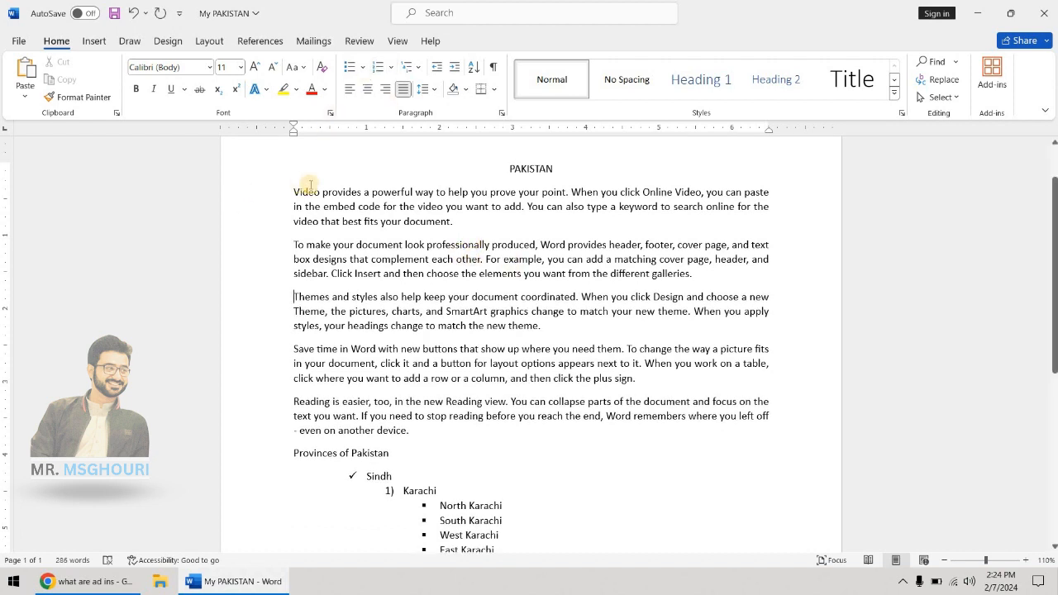
- Set the line spacing of the first two body paragraphs to 1.0
left_click_drag(295, 191, 691, 276)
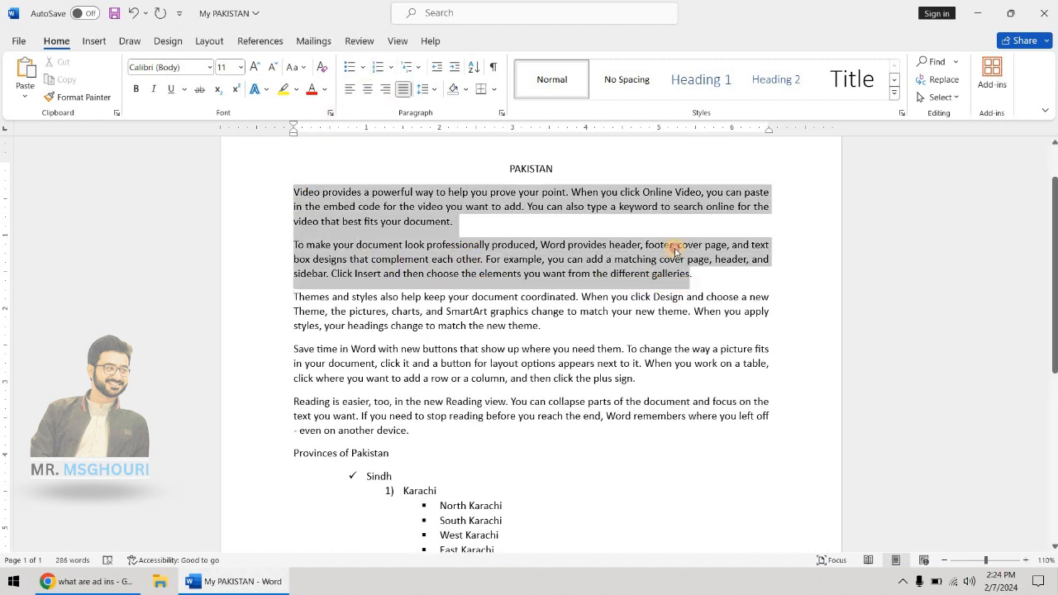
left_click(434, 90)
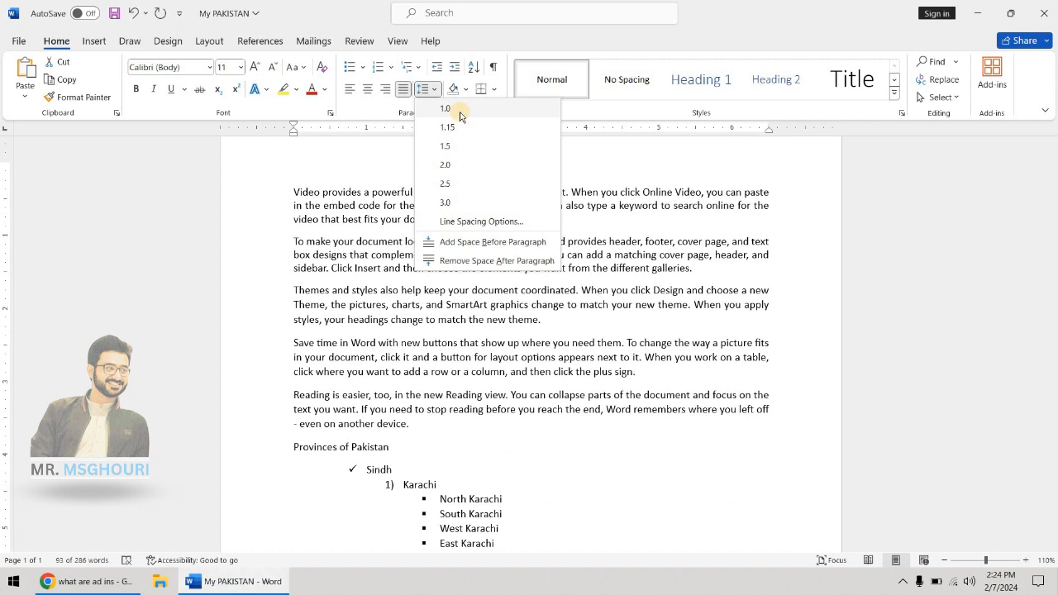
left_click(460, 115)
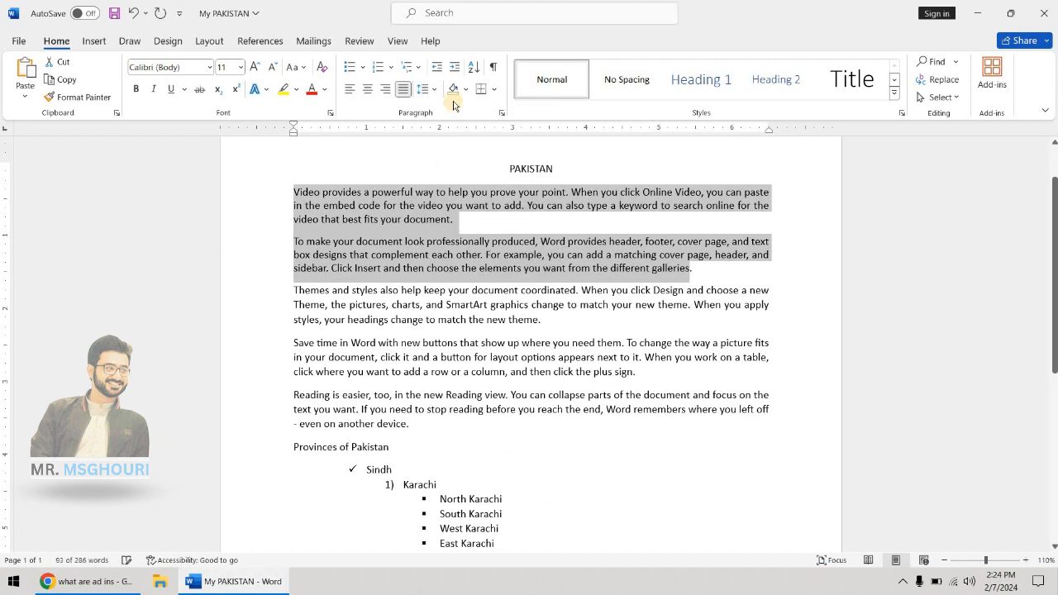
- Try 1.5 and 2.0 line spacing on the two selected paragraphs and return them to 1.0
key("ctrl+5")
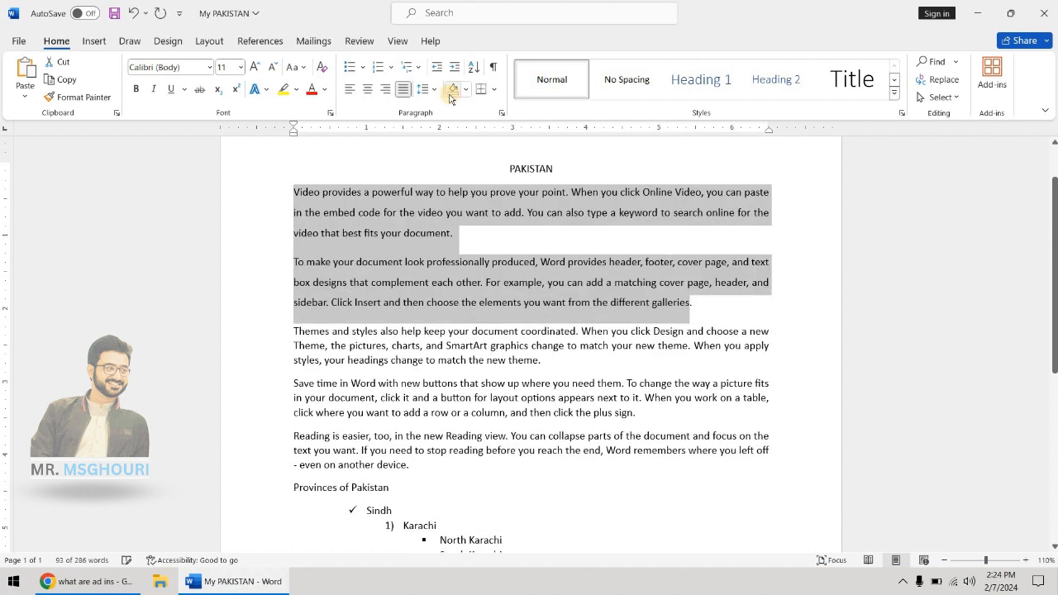
key("ctrl+2")
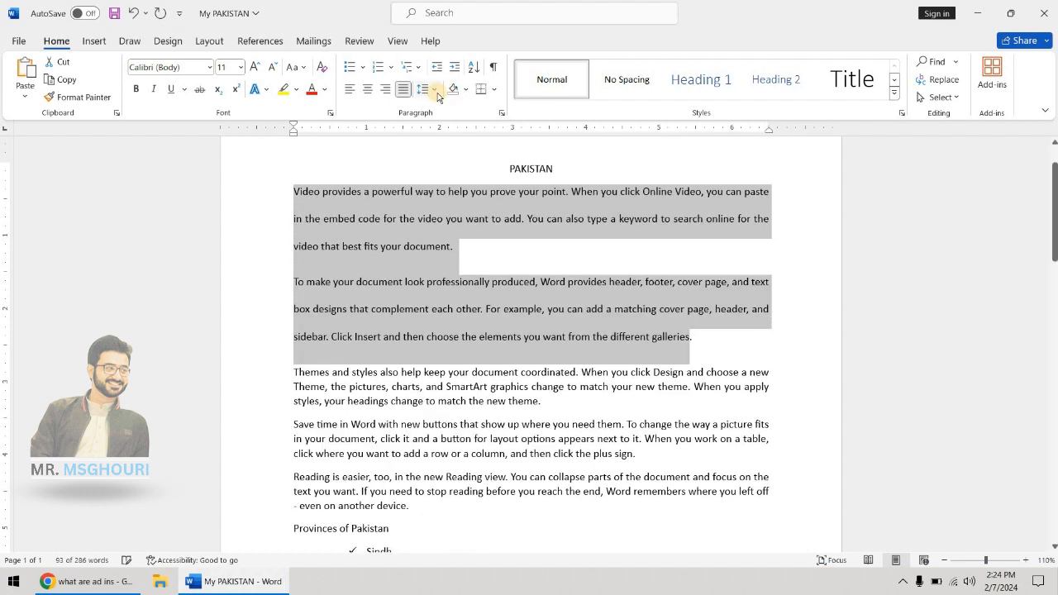
key("ctrl+1")
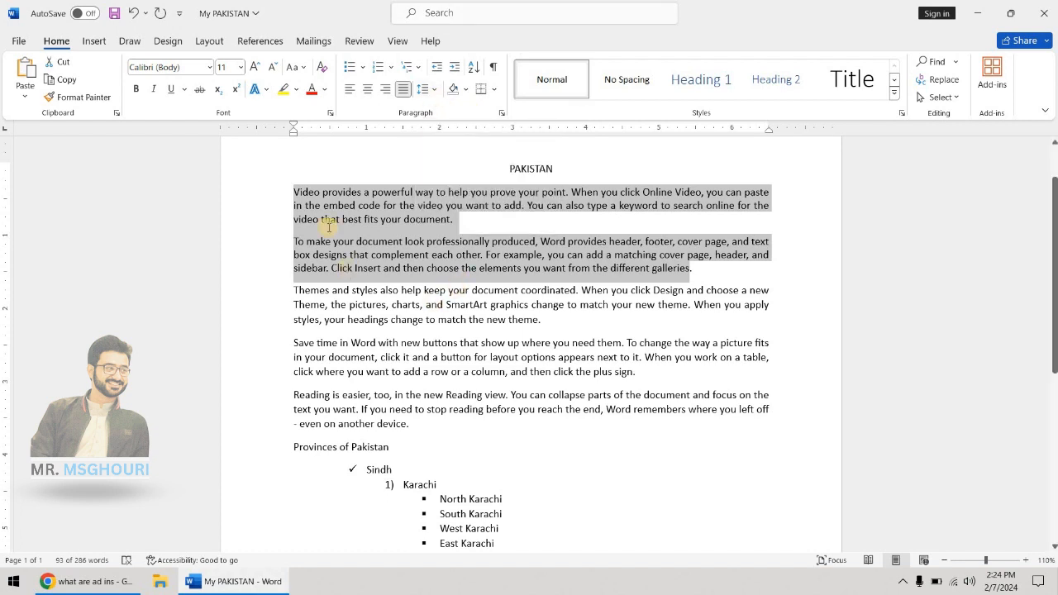
- Try increasing the indent of the PAKISTAN title and first body paragraph by one level and decrease it again
left_click(295, 193)
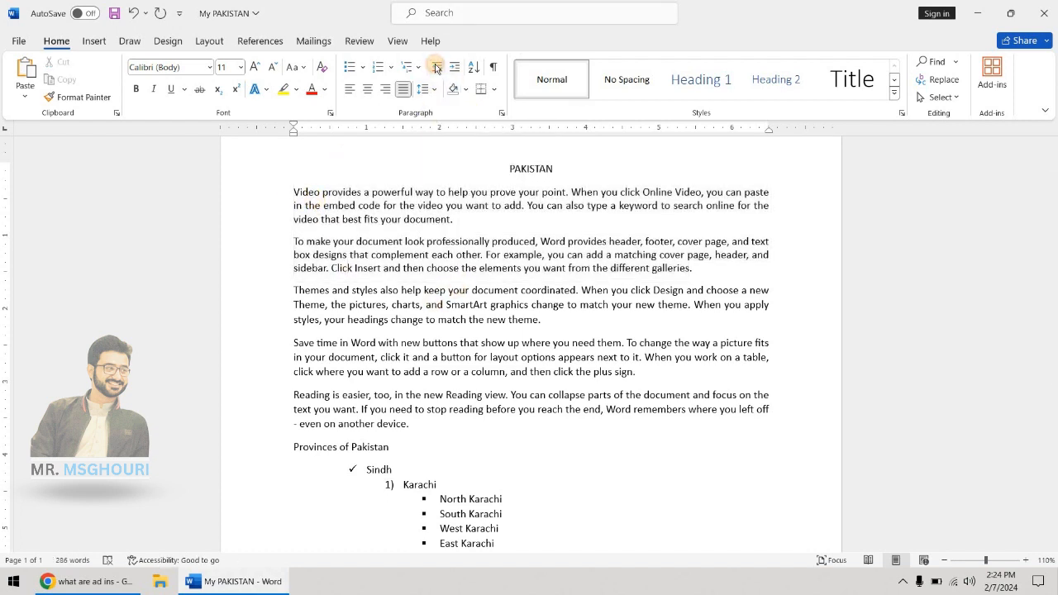
double_click(276, 185)
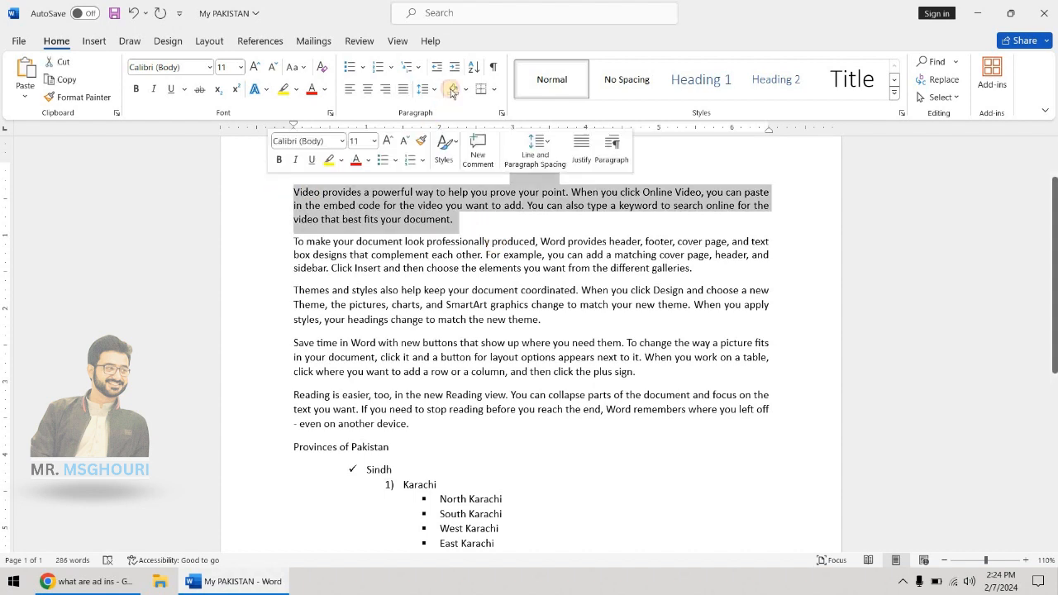
left_click(455, 66)
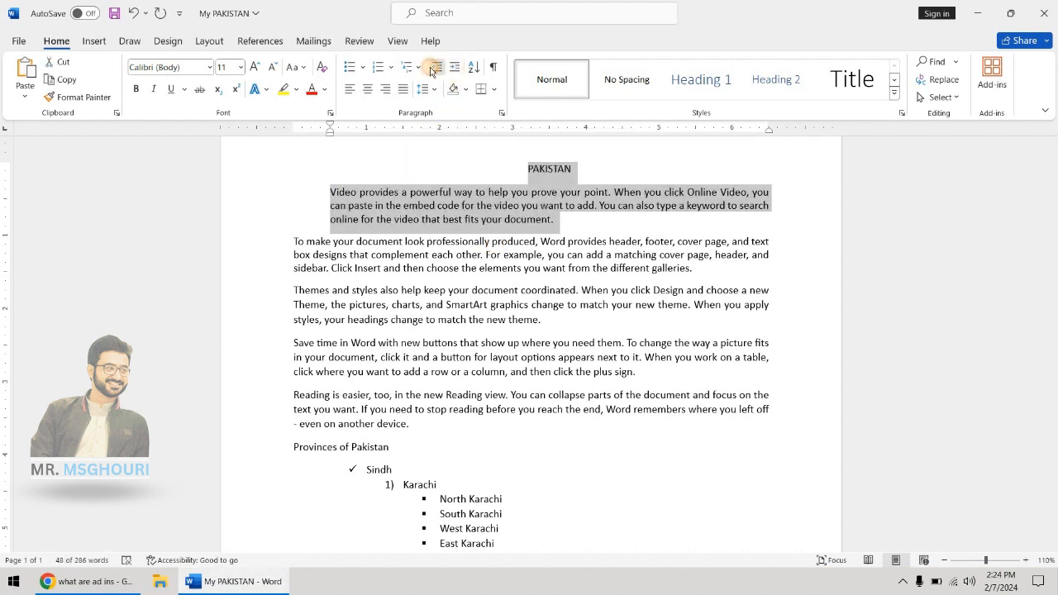
left_click(432, 70)
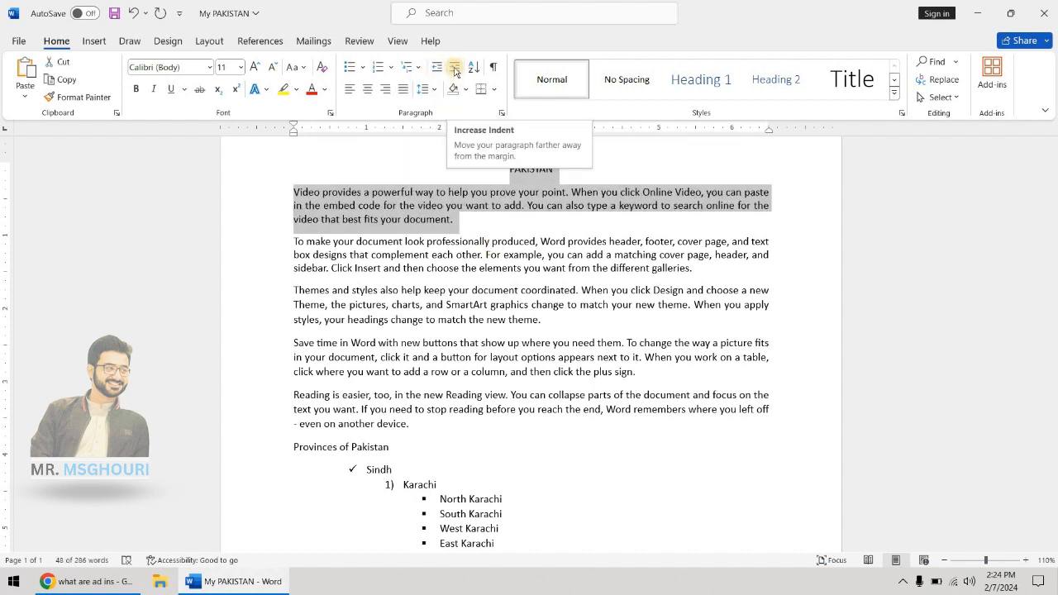
left_click(468, 219)
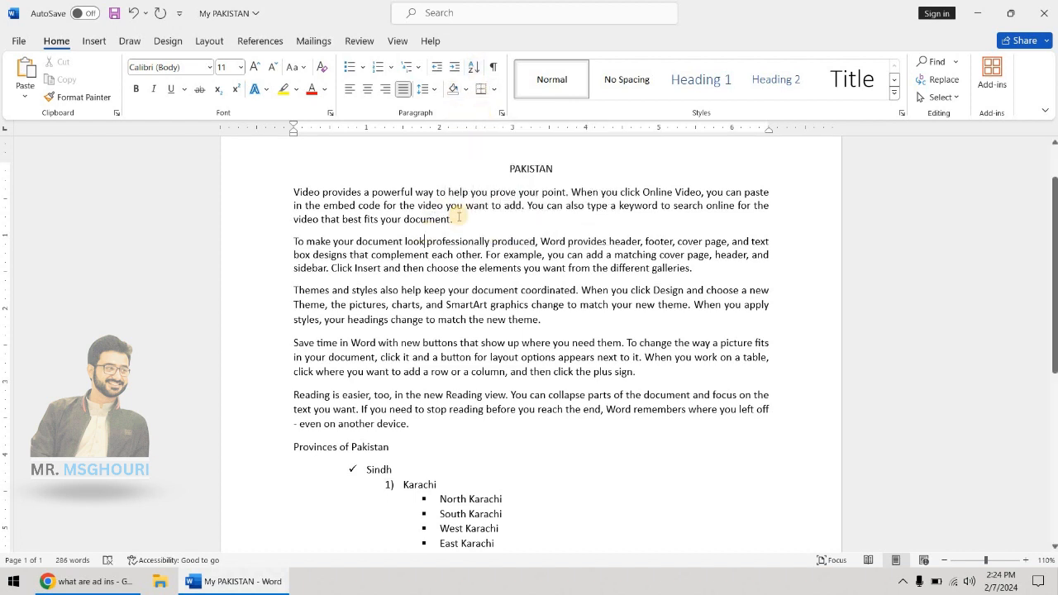
- Try applying an orange shading to the first body paragraph and undo it
left_click_drag(455, 221, 296, 190)
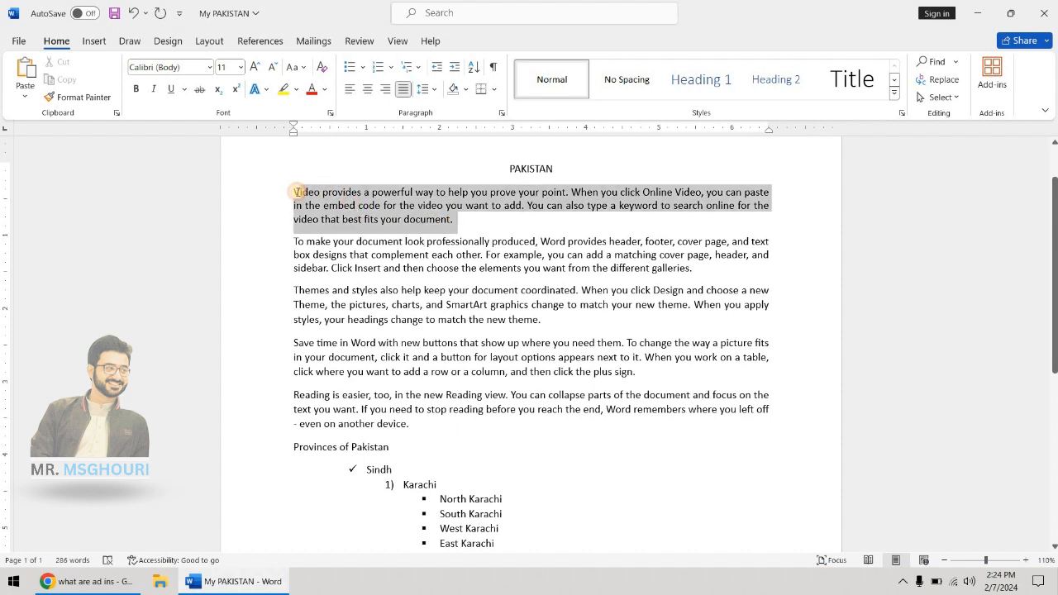
left_click(465, 89)
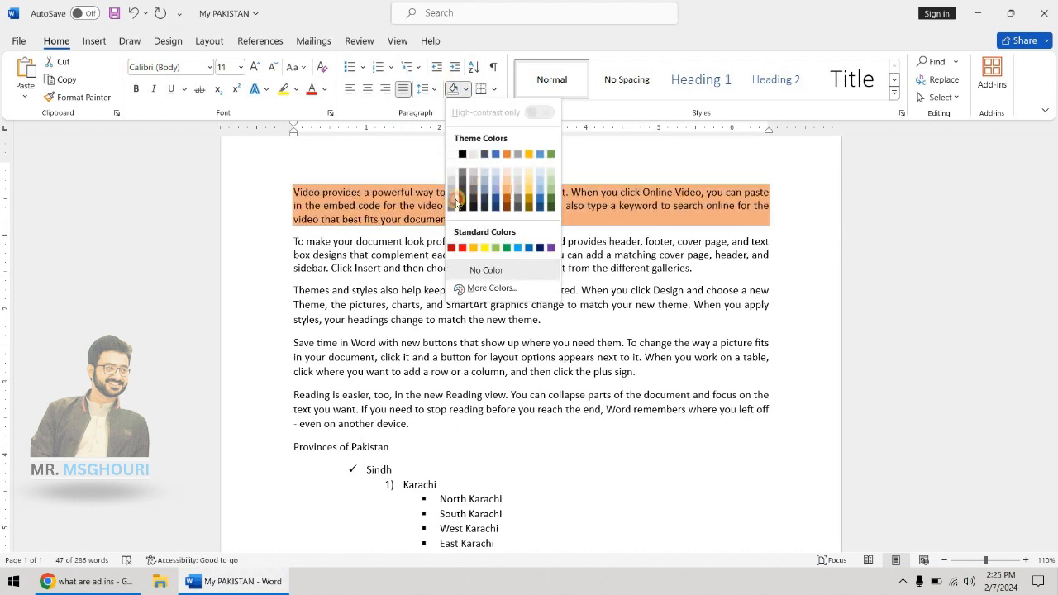
left_click(456, 203)
key("ctrl+z")
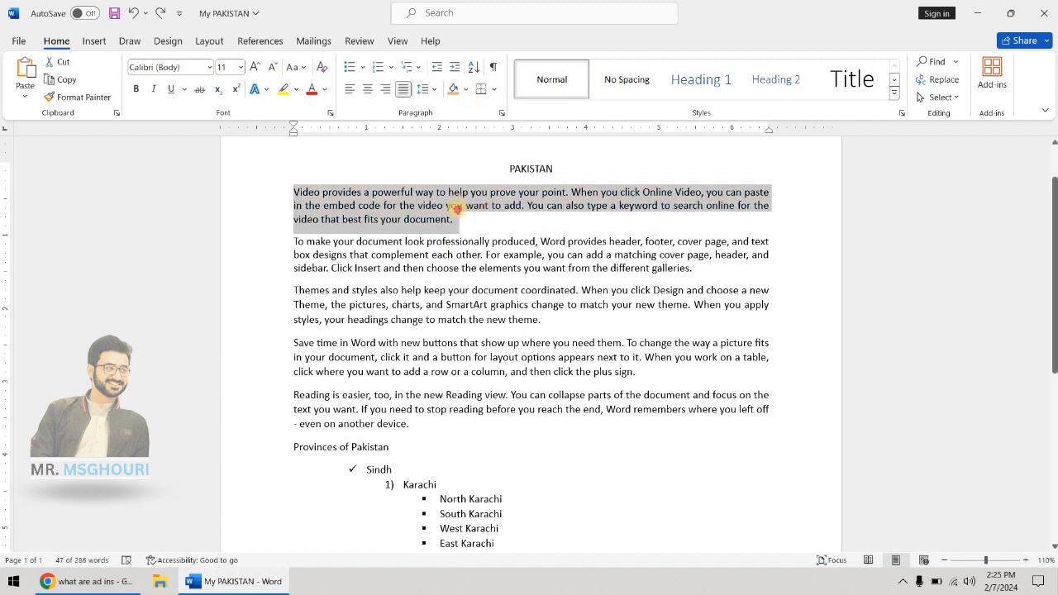
- Try applying All Borders to the first body paragraph and undo it
left_click_drag(456, 209, 290, 192)
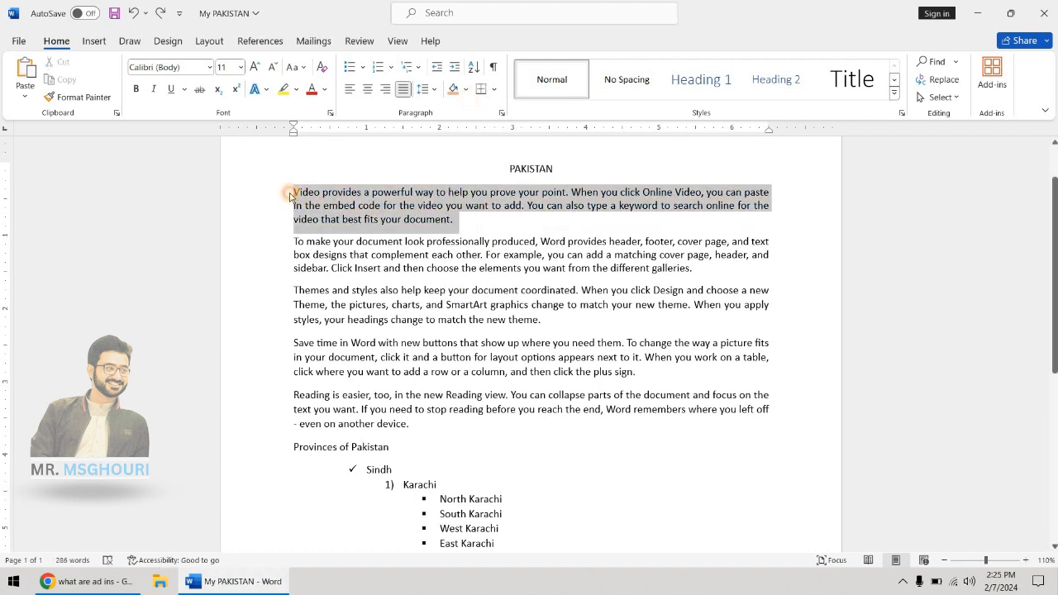
left_click(494, 89)
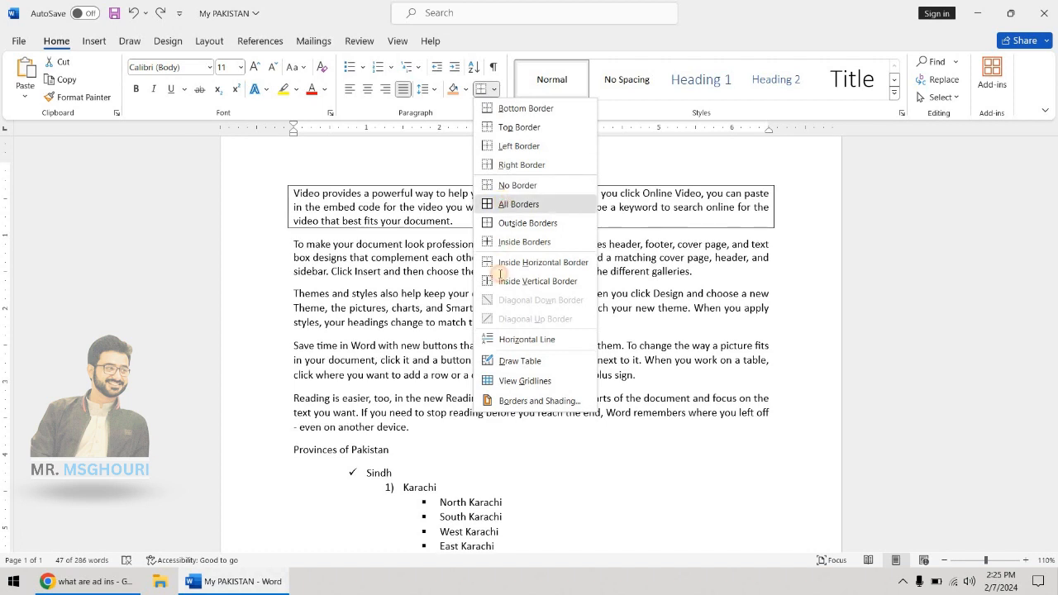
left_click(505, 204)
left_click(494, 231)
key("ctrl+z")
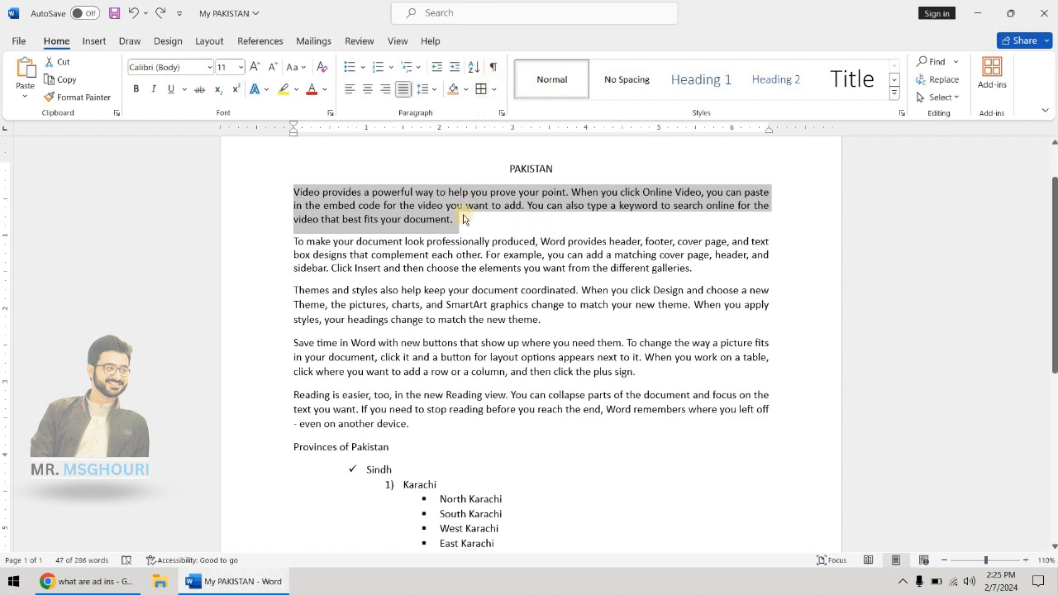
- Try showing the paragraph marks and other hidden formatting symbols in the document and hide them again
left_click(490, 140)
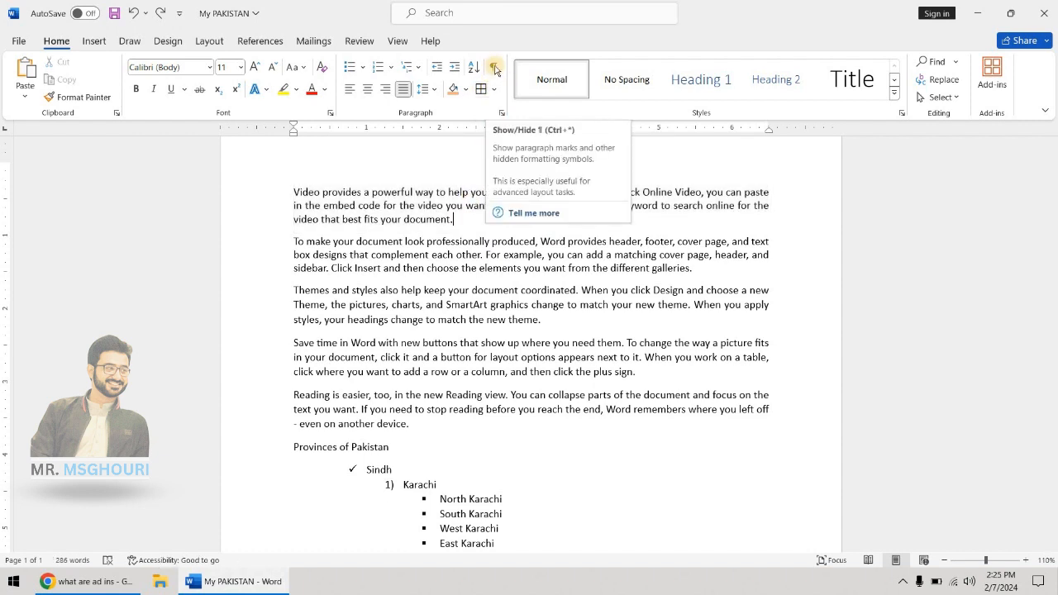
left_click(494, 67)
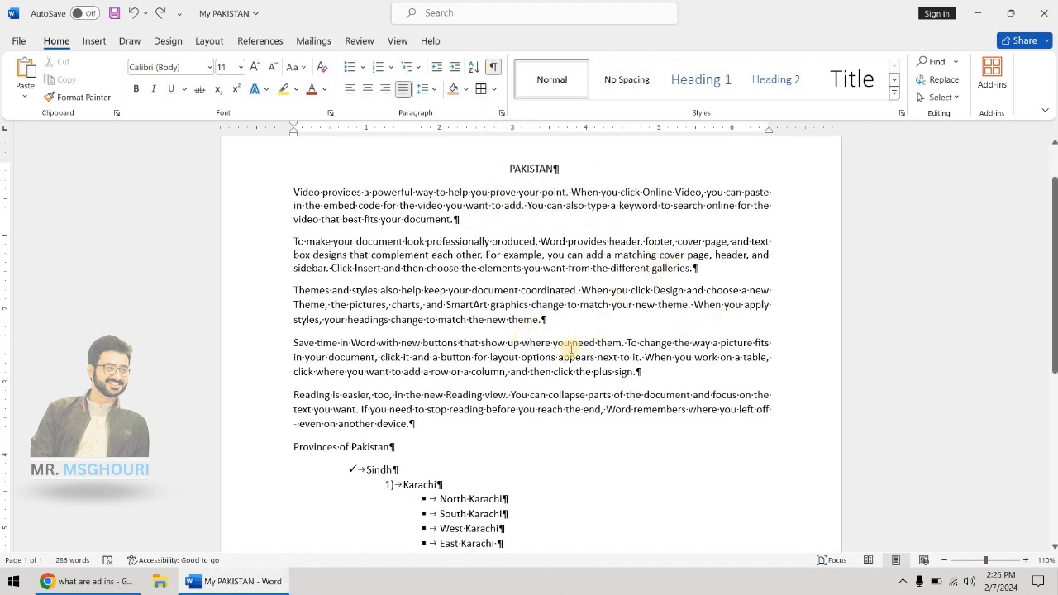
scroll(570, 371, "down", 6)
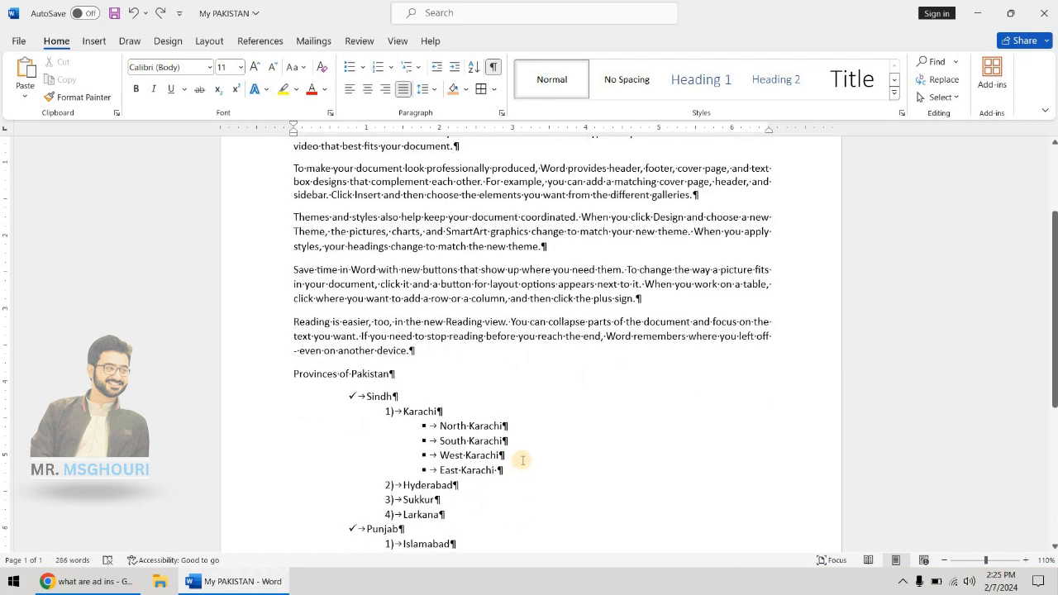
scroll(448, 317, "up", 6)
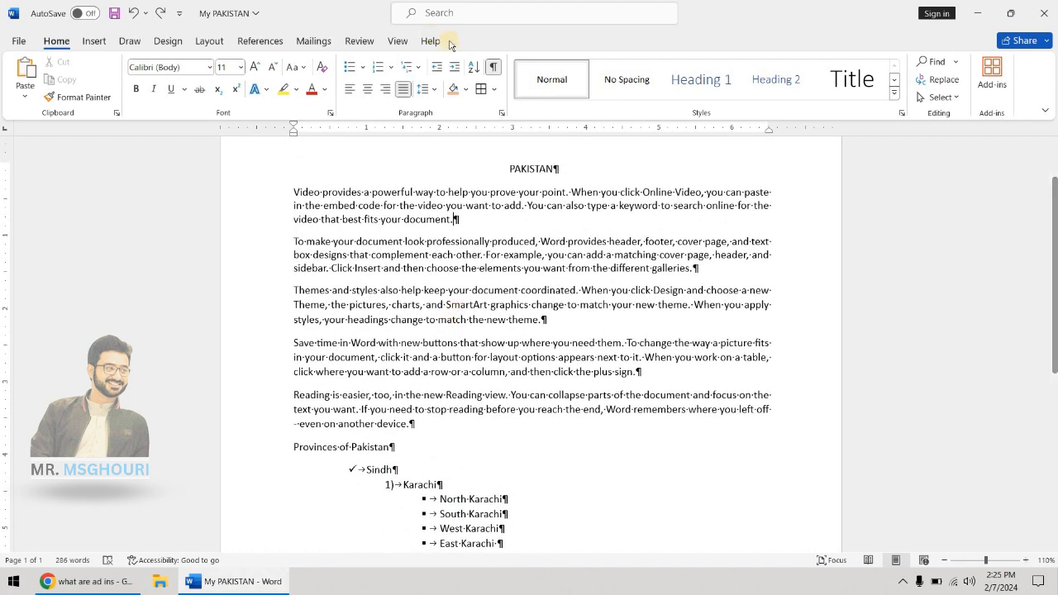
left_click(494, 66)
left_click(494, 66)
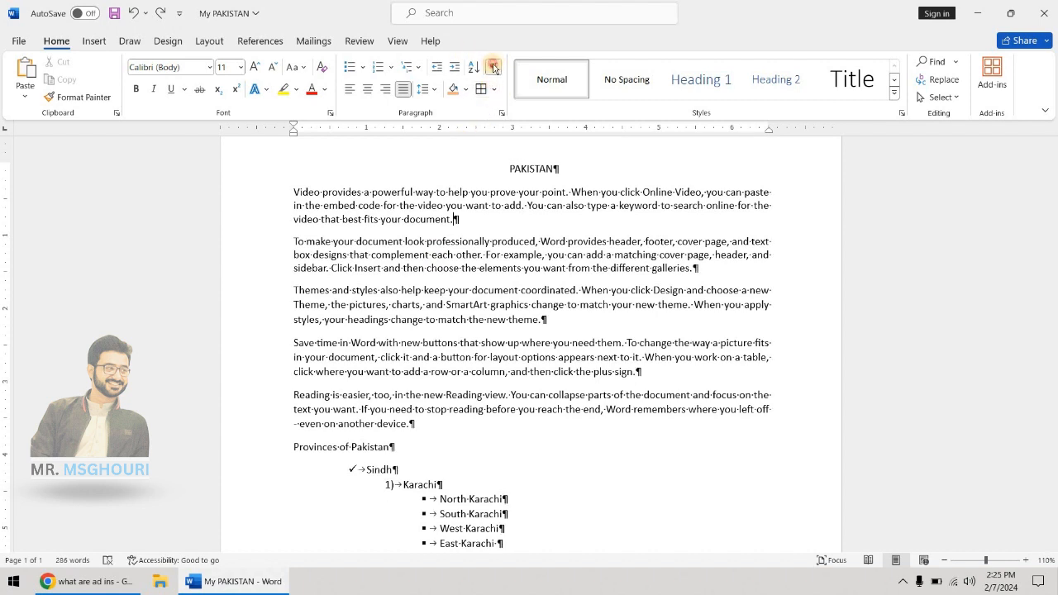
left_click(495, 66)
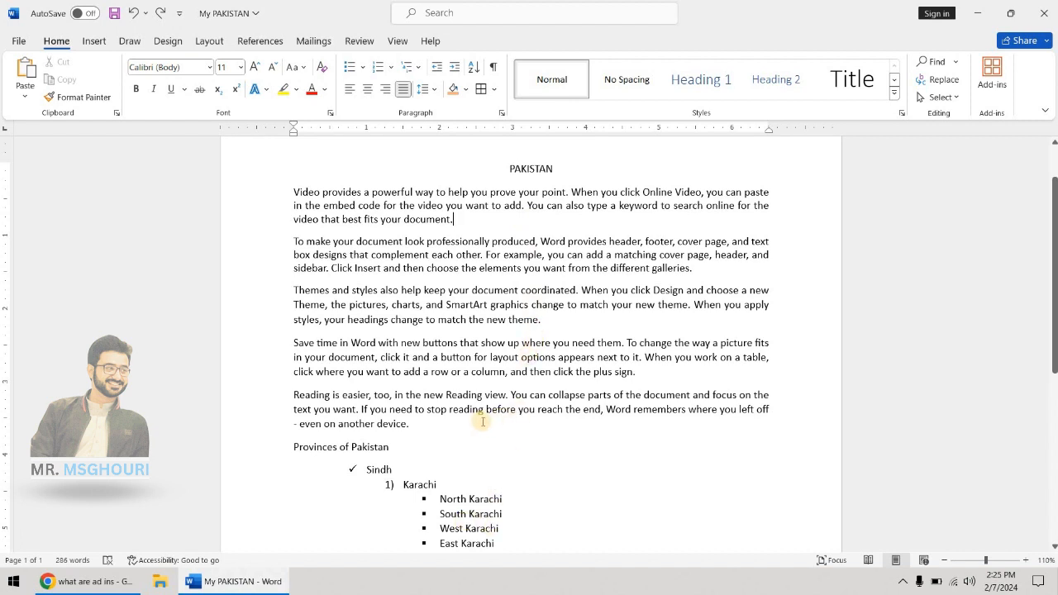
- Apply the Title style to the PAKISTAN line above the body text
scroll(500, 420, "up", 1)
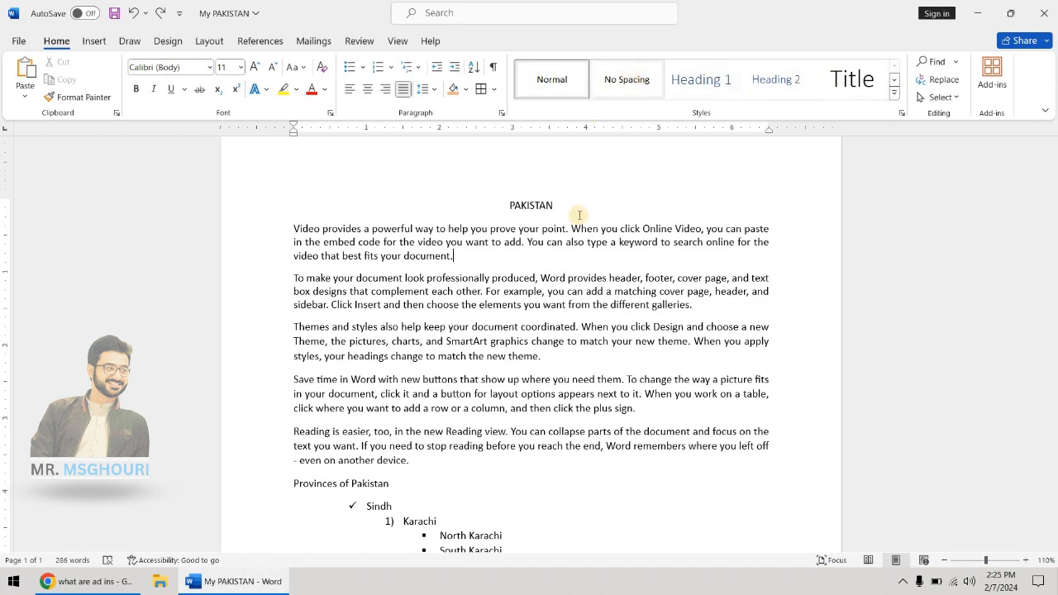
left_click_drag(555, 205, 496, 208)
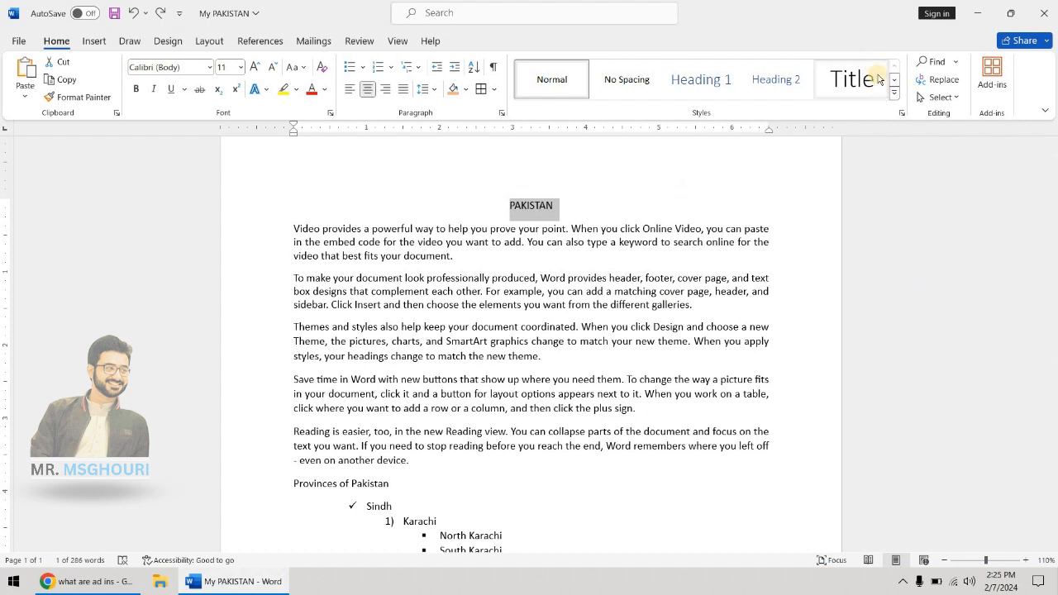
left_click(879, 78)
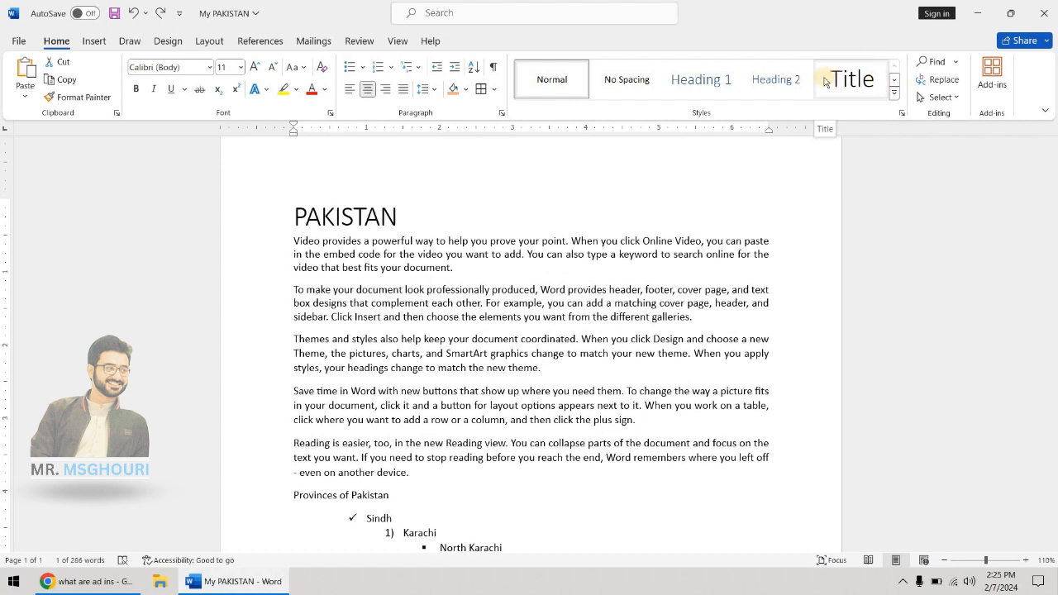
left_click(857, 89)
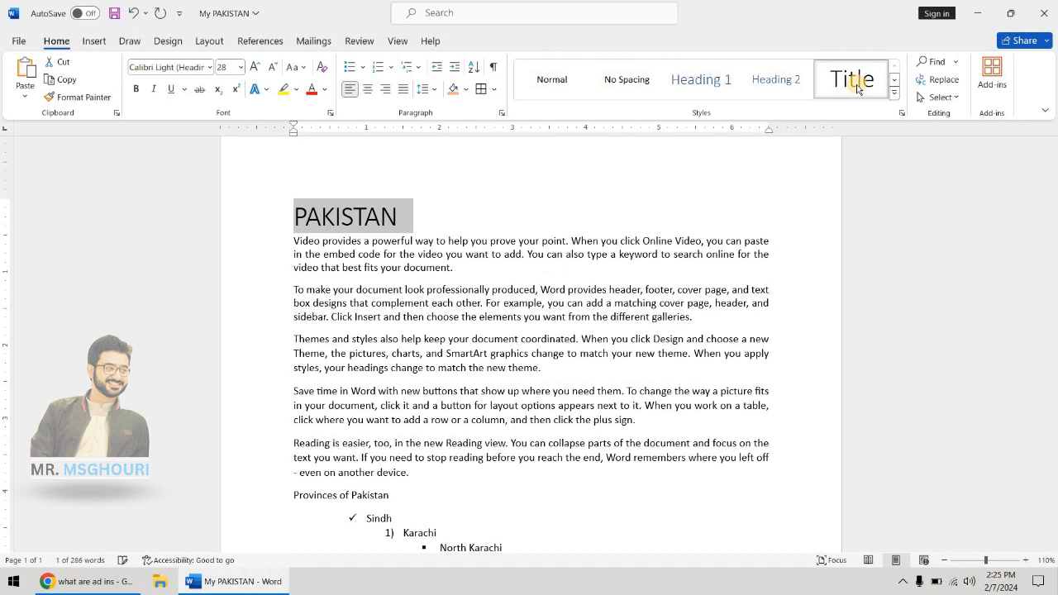
- Apply the Heading 1 style to the "Provinces of Pakistan" line
scroll(392, 343, "down", 3)
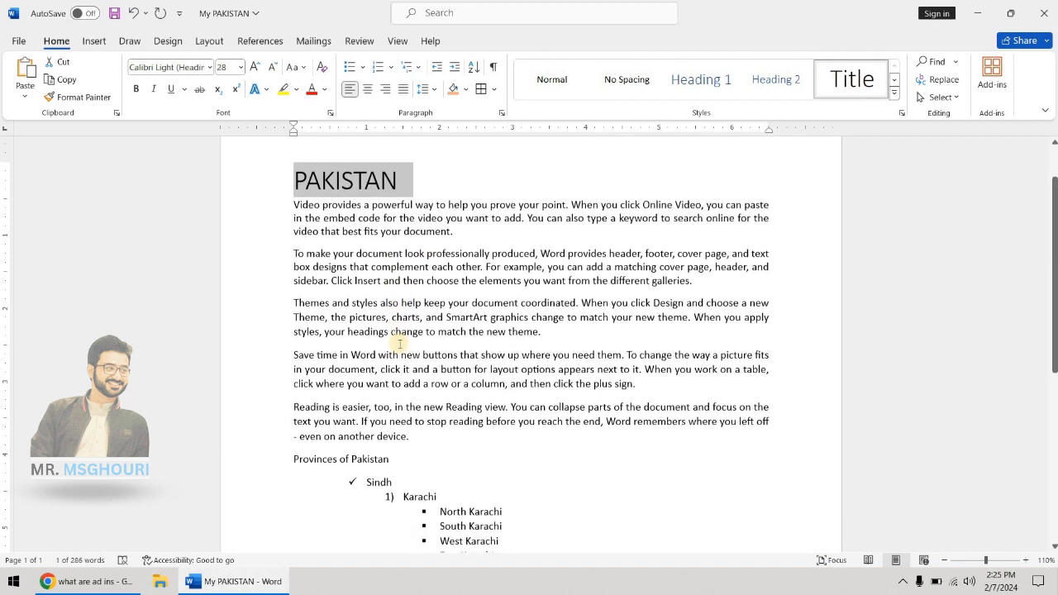
triple_click(328, 387)
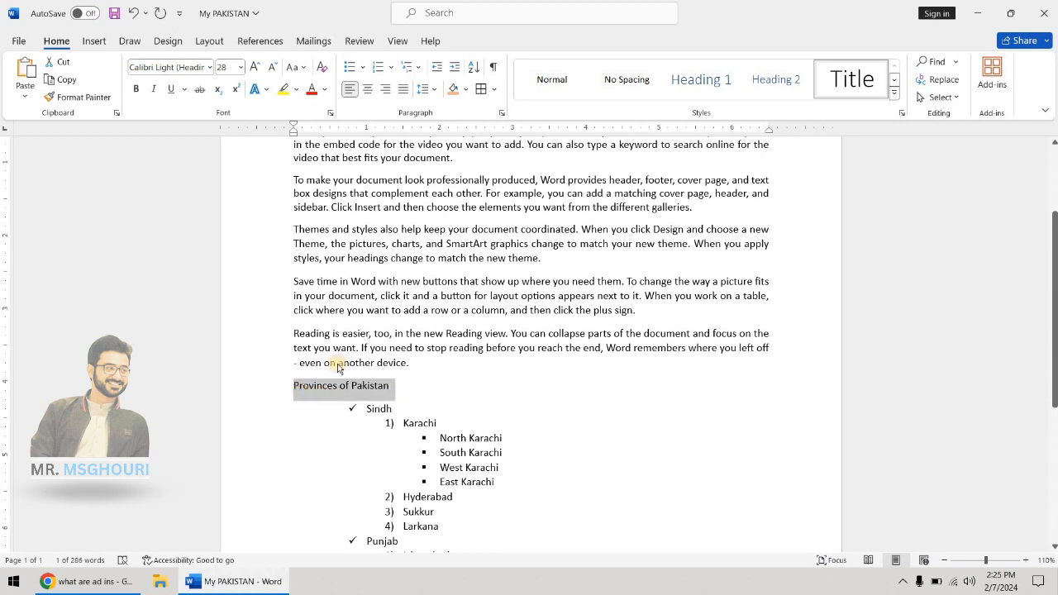
left_click(701, 79)
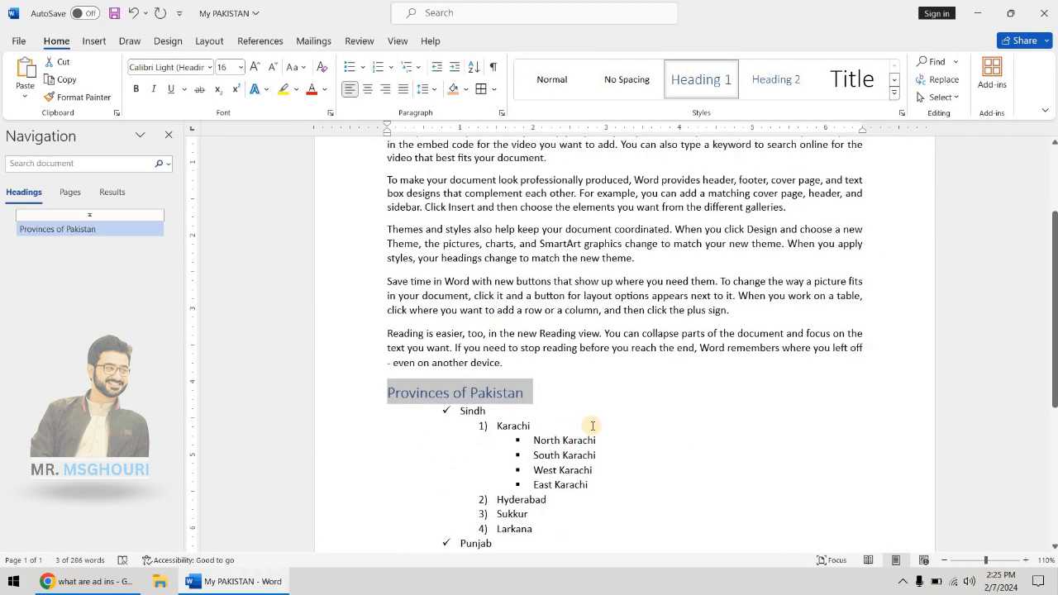
- Apply the Heading 2 style to Sindh, Punjab, Khyber Pakhtoon Khuwa, Balochistan and Gilfit Baltistan together
scroll(593, 430, "down", 2)
scroll(592, 423, "down", 3)
double_click(487, 228)
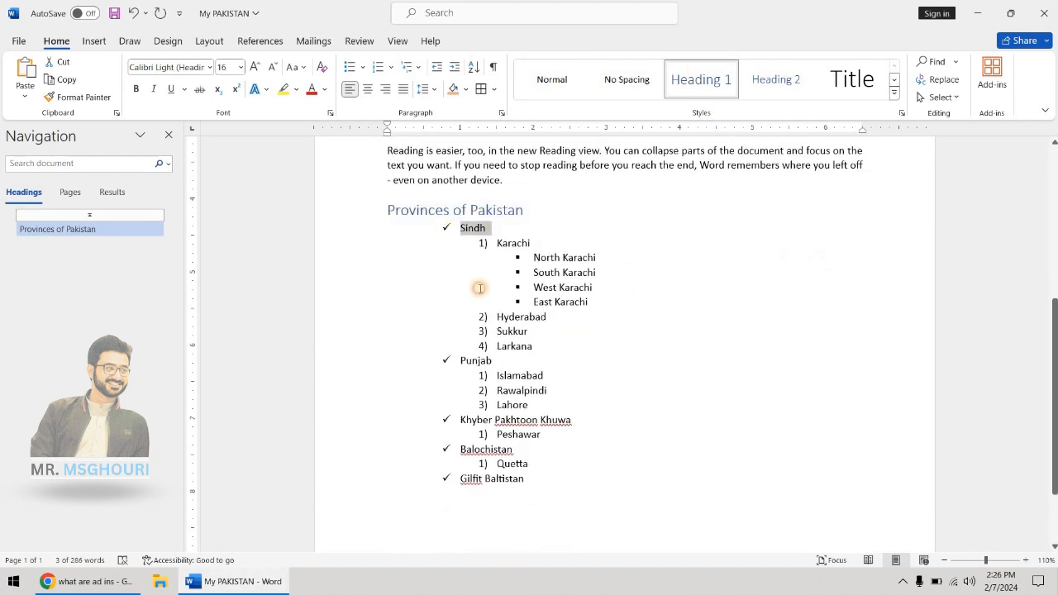
double_click(459, 361, "ctrl")
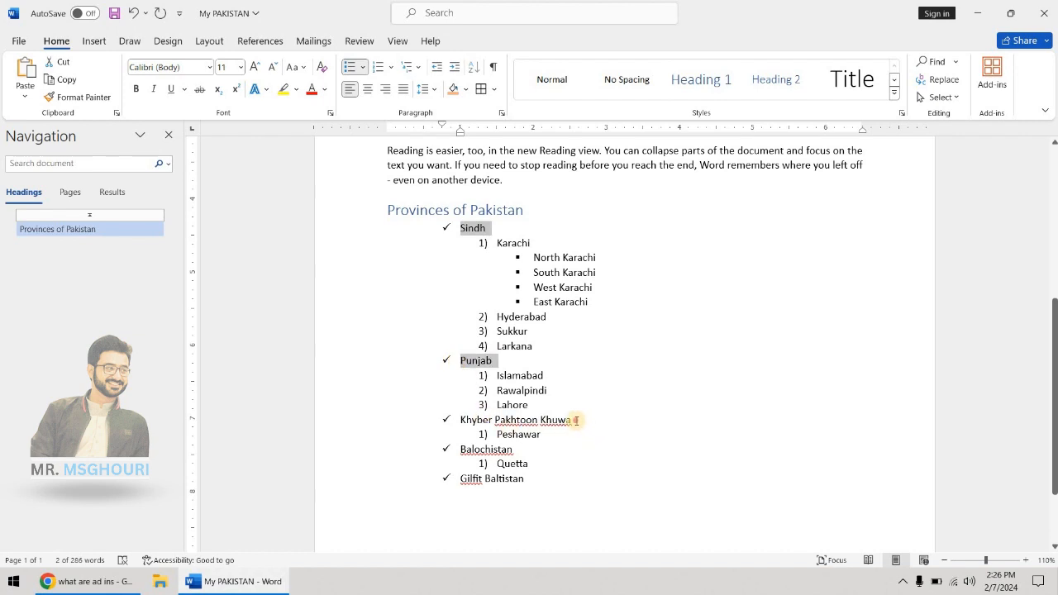
left_click_drag(572, 420, 459, 420)
double_click(463, 450, "ctrl")
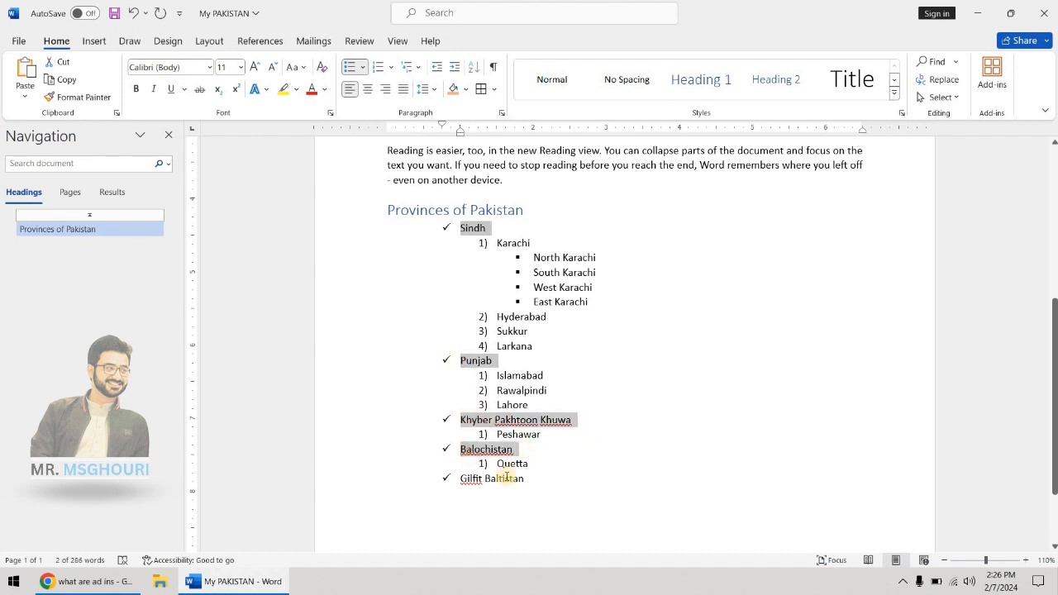
double_click(461, 480, "ctrl")
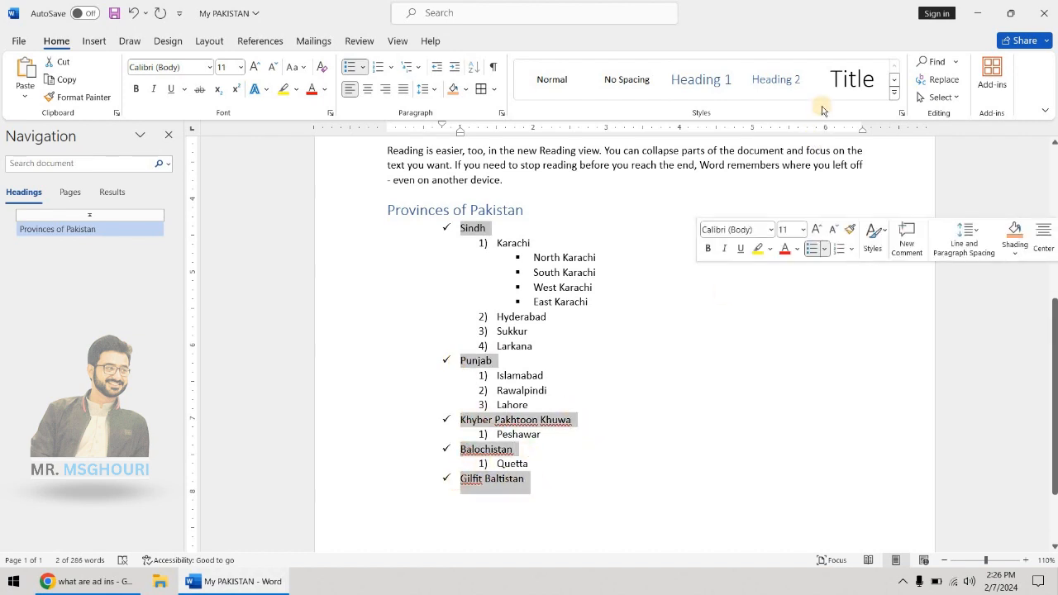
left_click(775, 79)
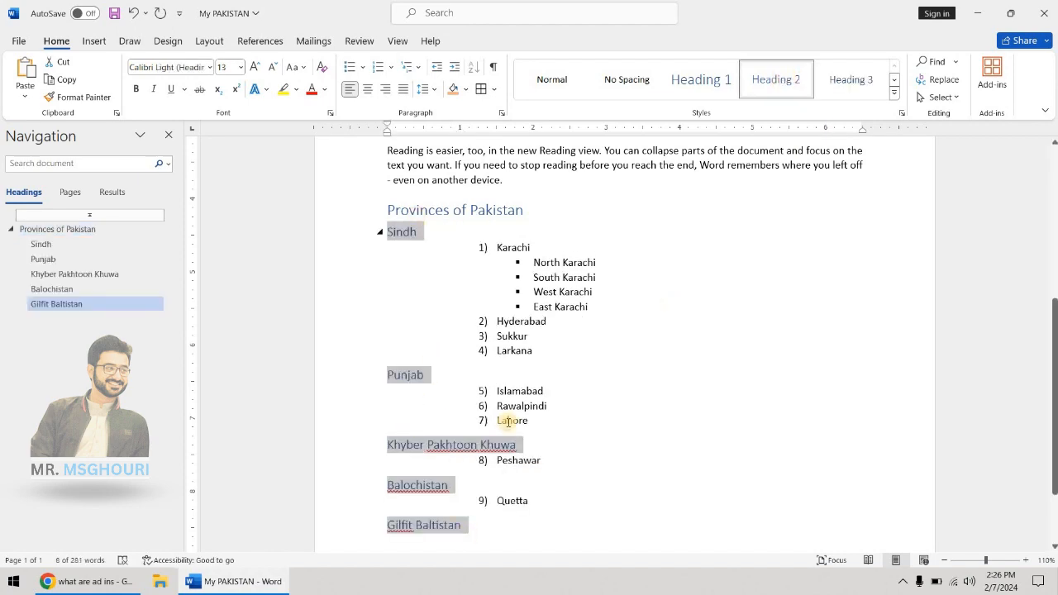
- Try collapsing and expanding the "Provinces of Pakistan" heading, and collapse the province headings beneath it
scroll(633, 401, "up", 7)
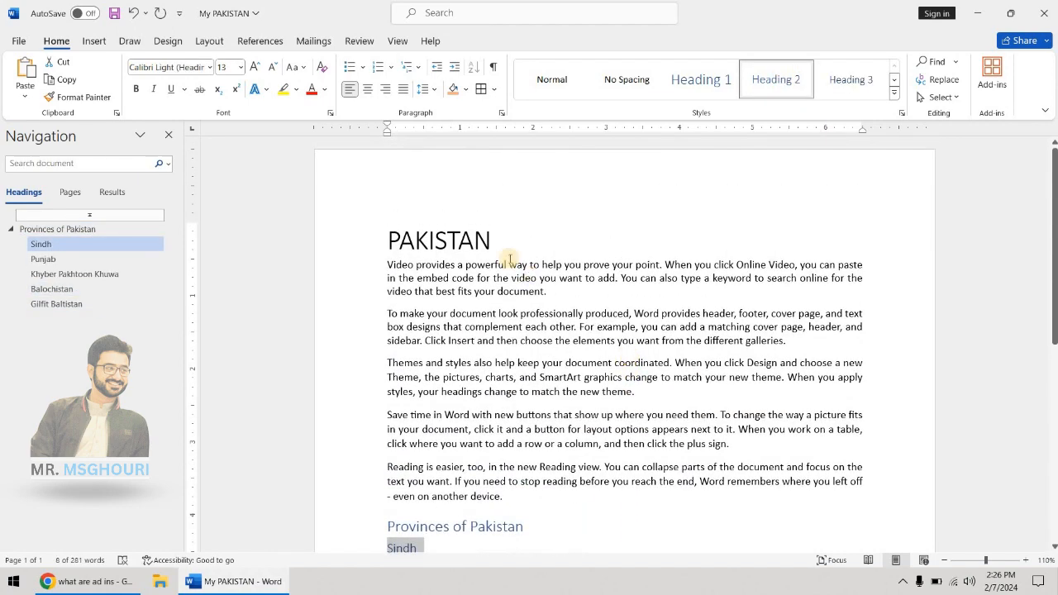
left_click(446, 240)
scroll(475, 345, "down", 3)
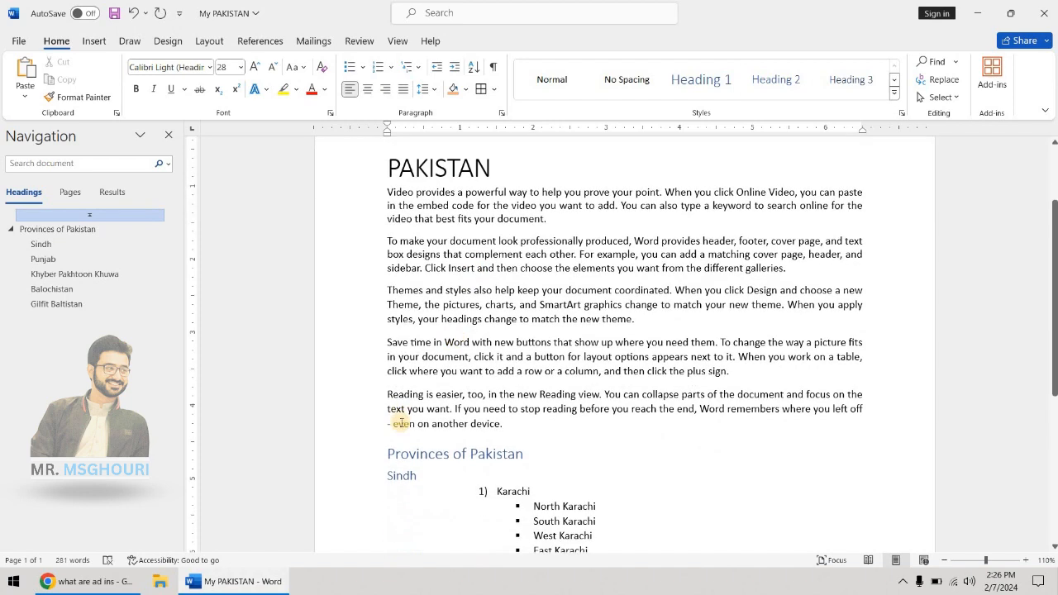
scroll(387, 401, "up", 3)
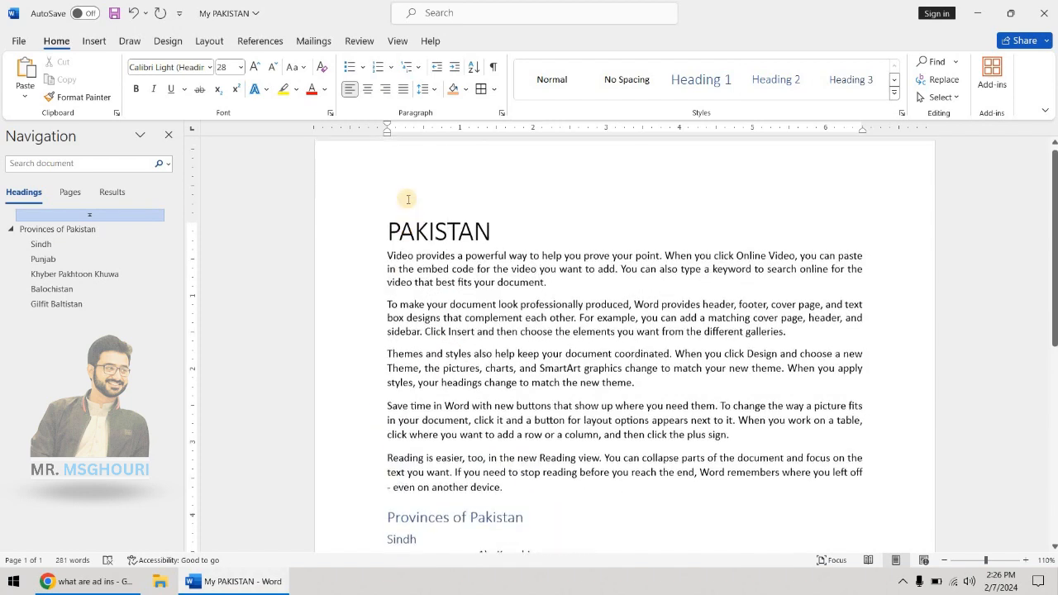
scroll(403, 453, "down", 3)
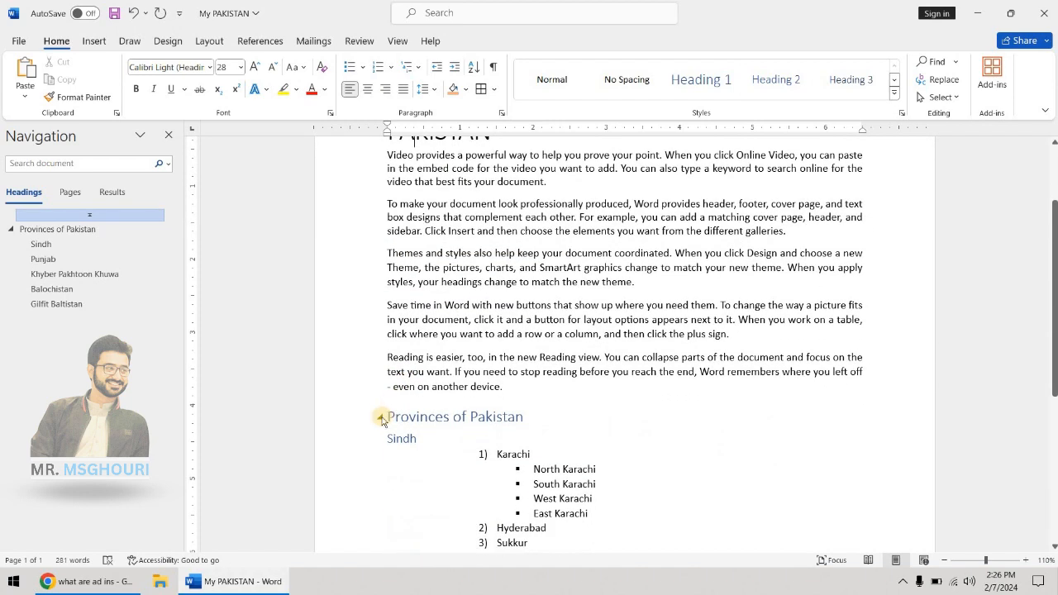
left_click(381, 418)
left_click(380, 418)
scroll(384, 397, "down", 2)
left_click(381, 366)
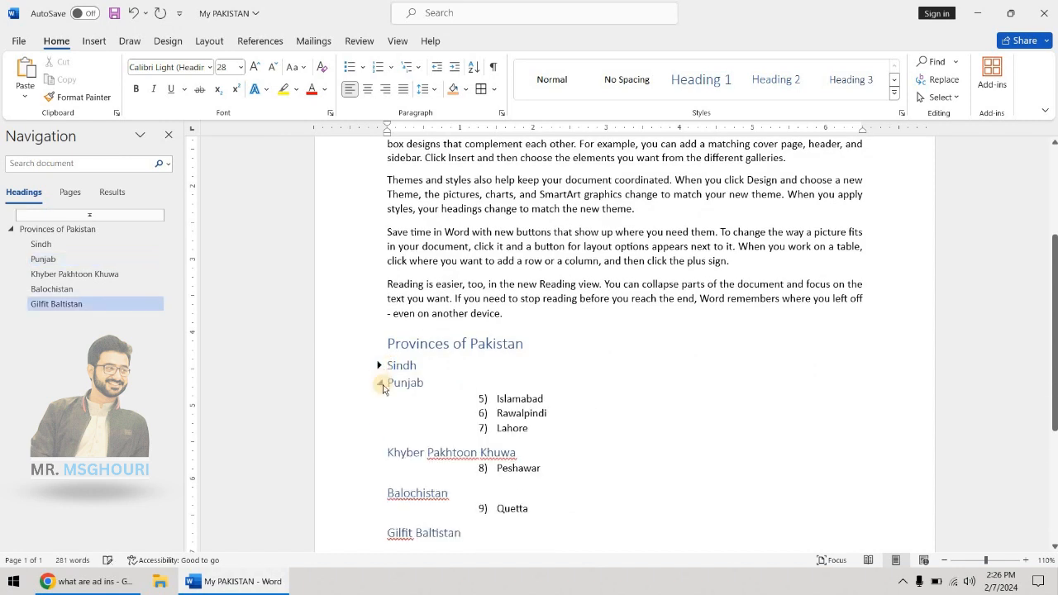
left_click(381, 382)
left_click(381, 403)
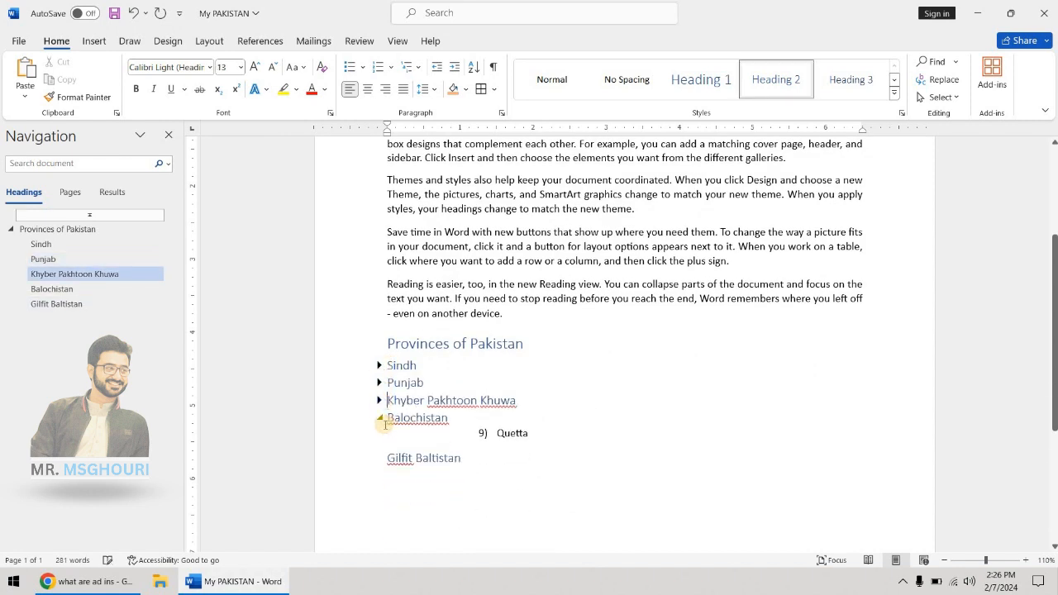
left_click(381, 418)
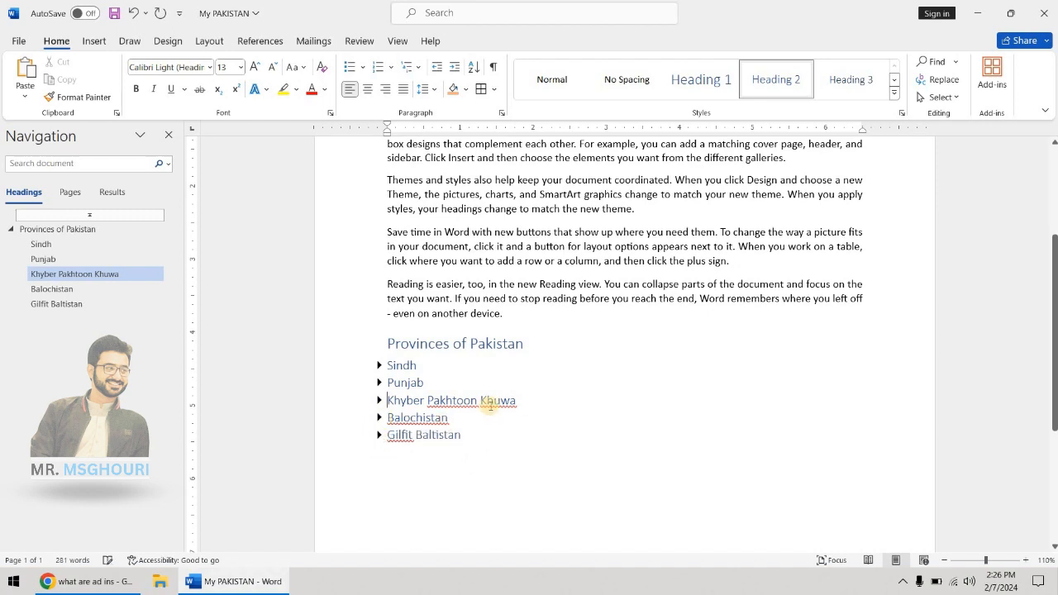
- Expand and collapse the Sindh, Punjab, Khyber Pakhtoon Khuwa and Balochistan headings one after another
scroll(488, 401, "up", 5)
scroll(616, 342, "down", 2, "ctrl")
scroll(615, 342, "down", 1, "ctrl")
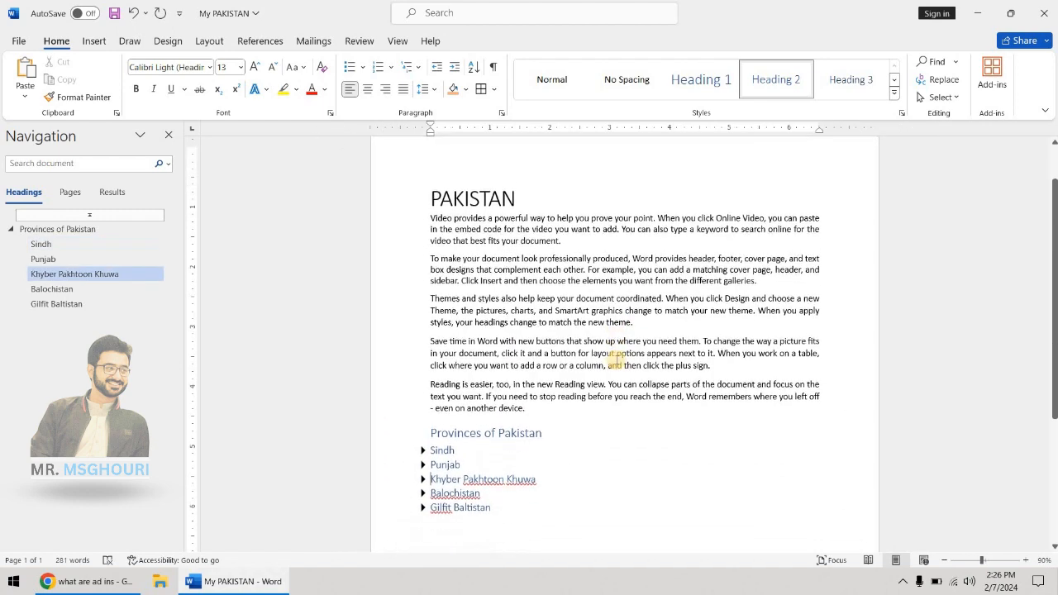
scroll(609, 359, "down", 3)
left_click(422, 324)
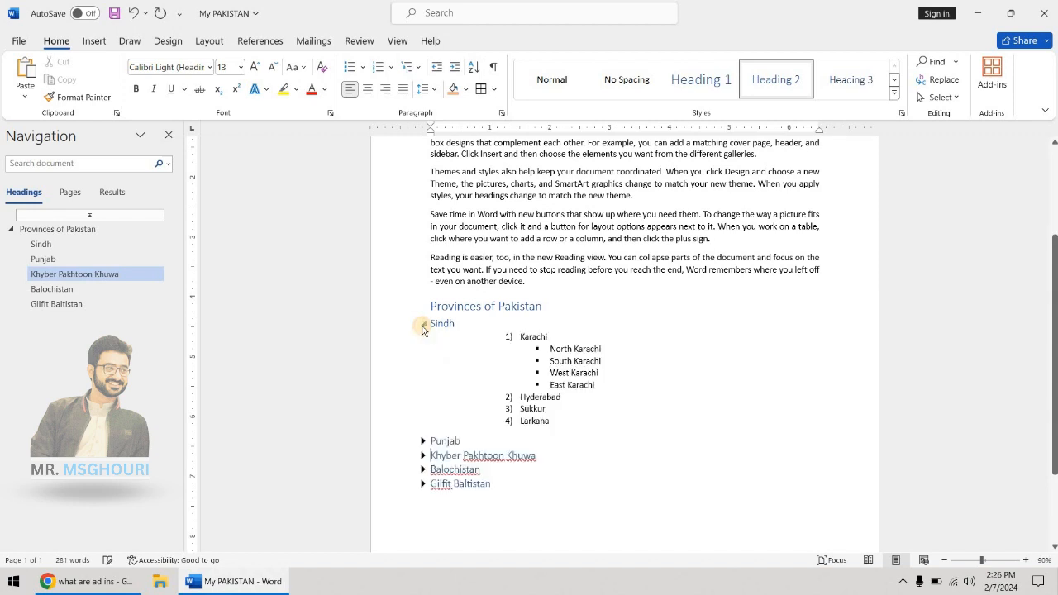
left_click(422, 325)
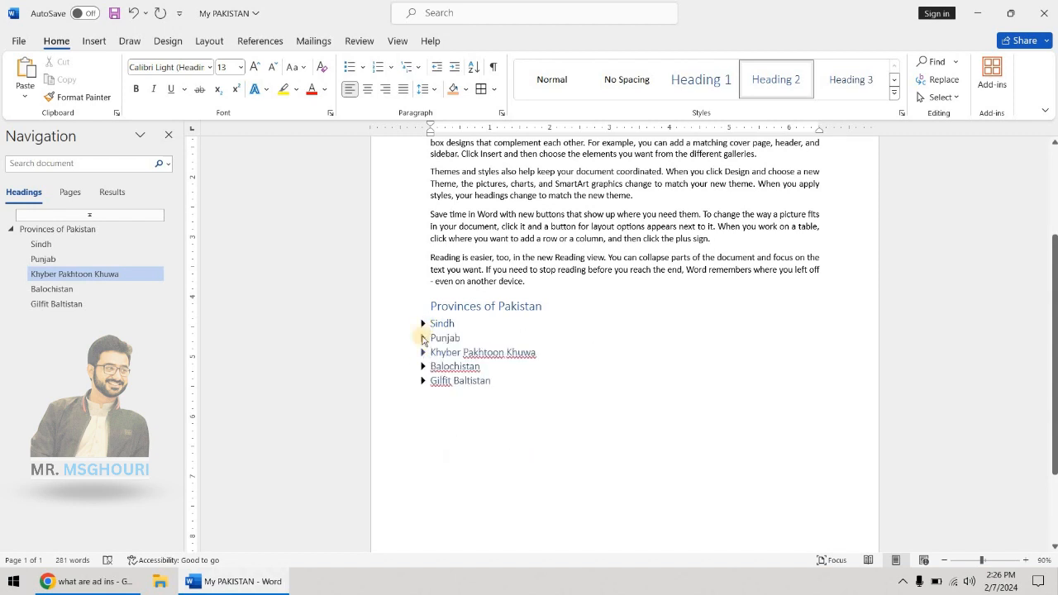
left_click(423, 338)
left_click(423, 339)
left_click(422, 353)
left_click(423, 354)
left_click(422, 367)
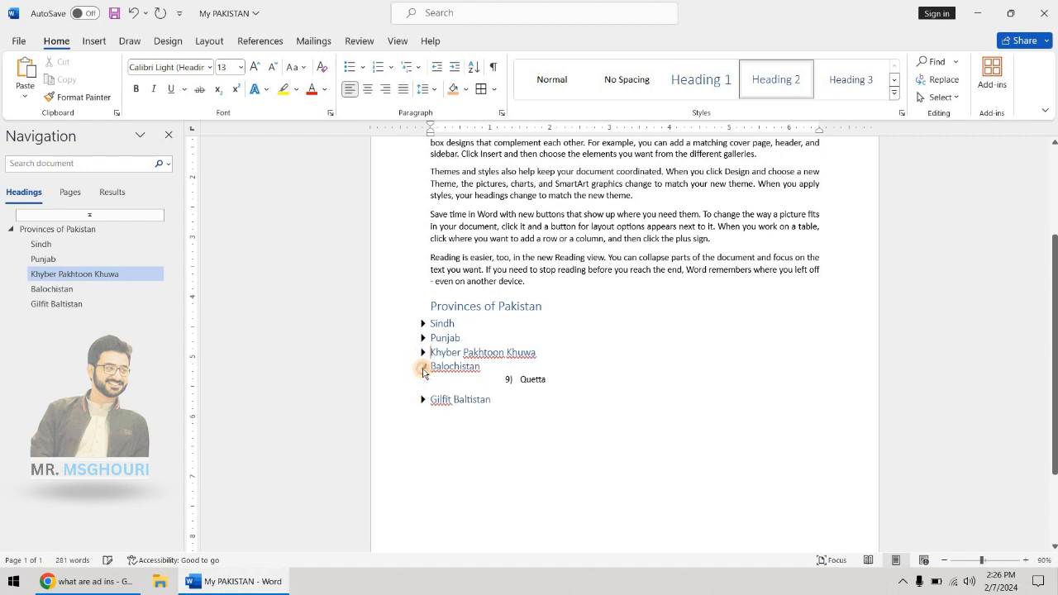
left_click(422, 368)
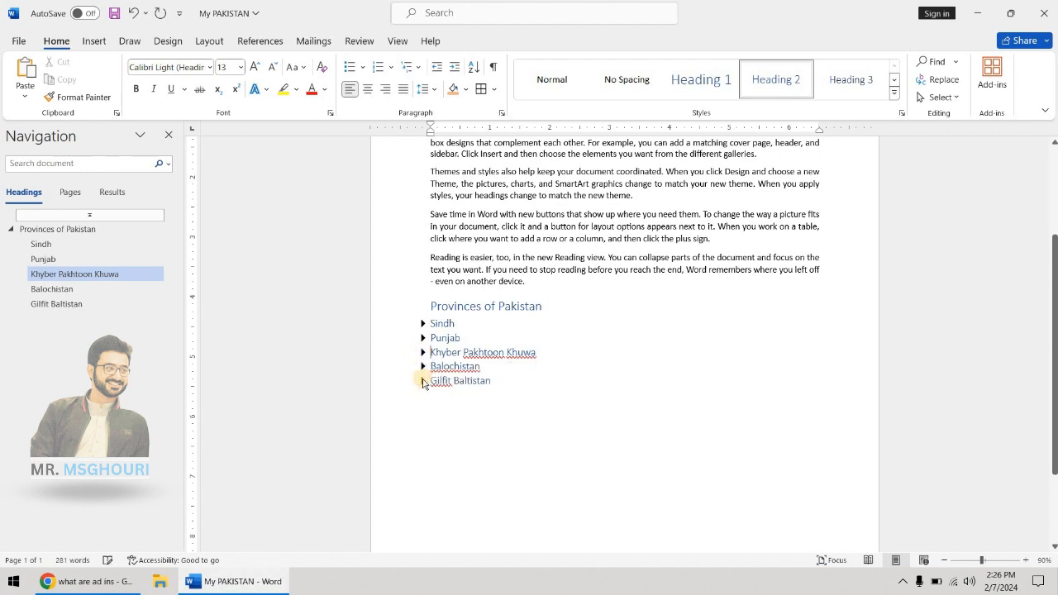
- Expand all the collapsed province headings in the document and close the Navigation pane
left_click(422, 324)
left_click(422, 441)
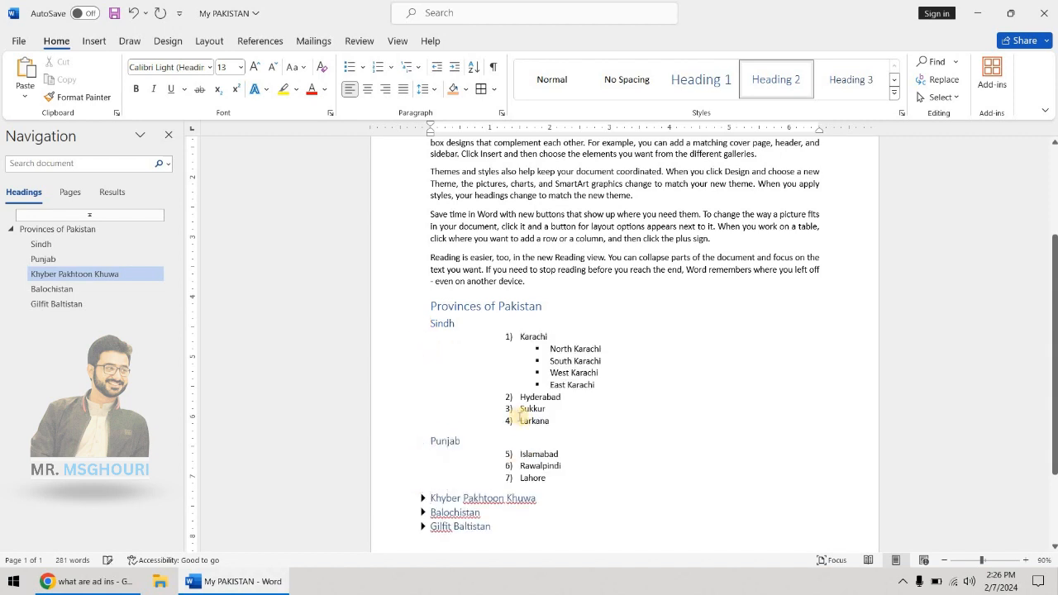
scroll(425, 429, "down", 2)
left_click(422, 408)
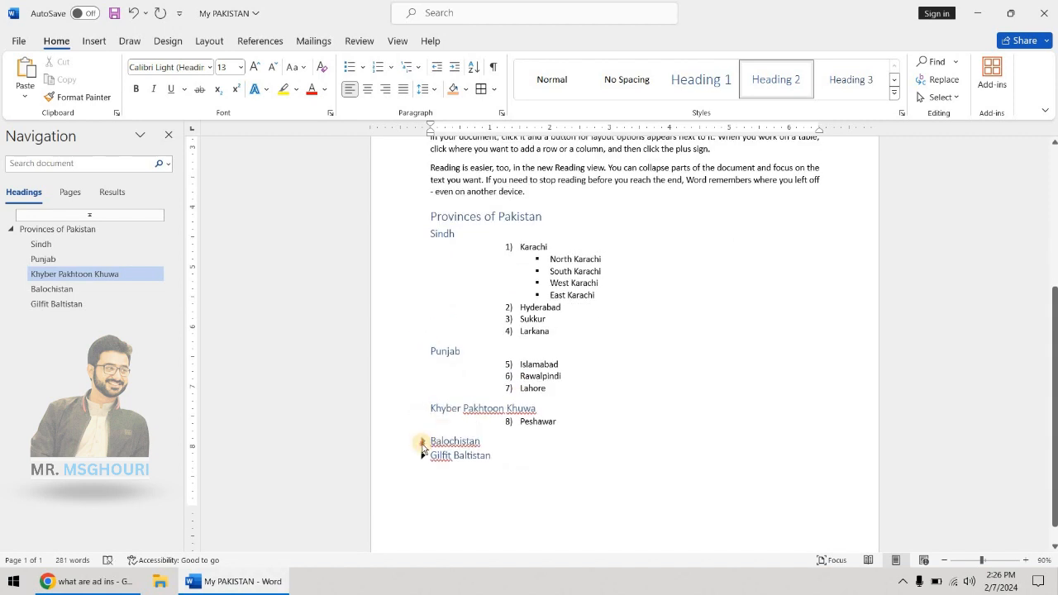
left_click(422, 440)
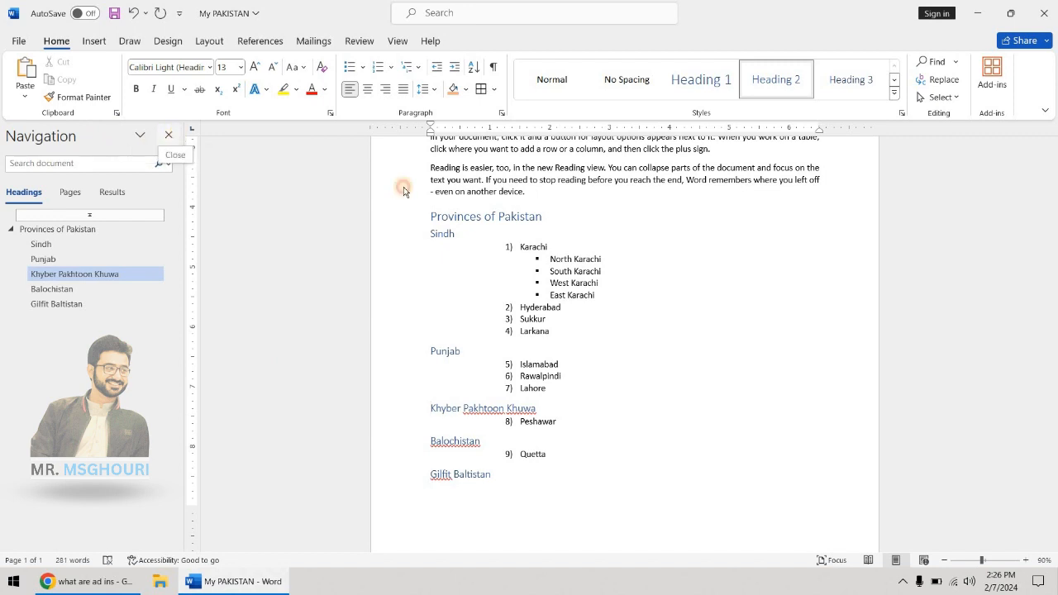
left_click(169, 134)
scroll(602, 279, "up", 5)
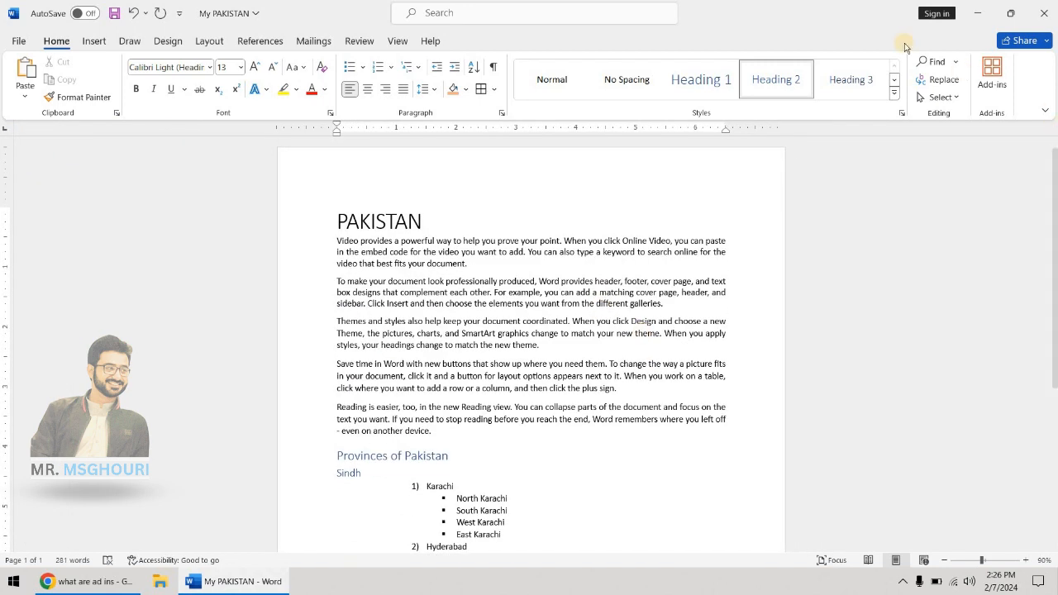
- Check the available selection options, select all of the document's content and clear the selection
left_click(960, 99)
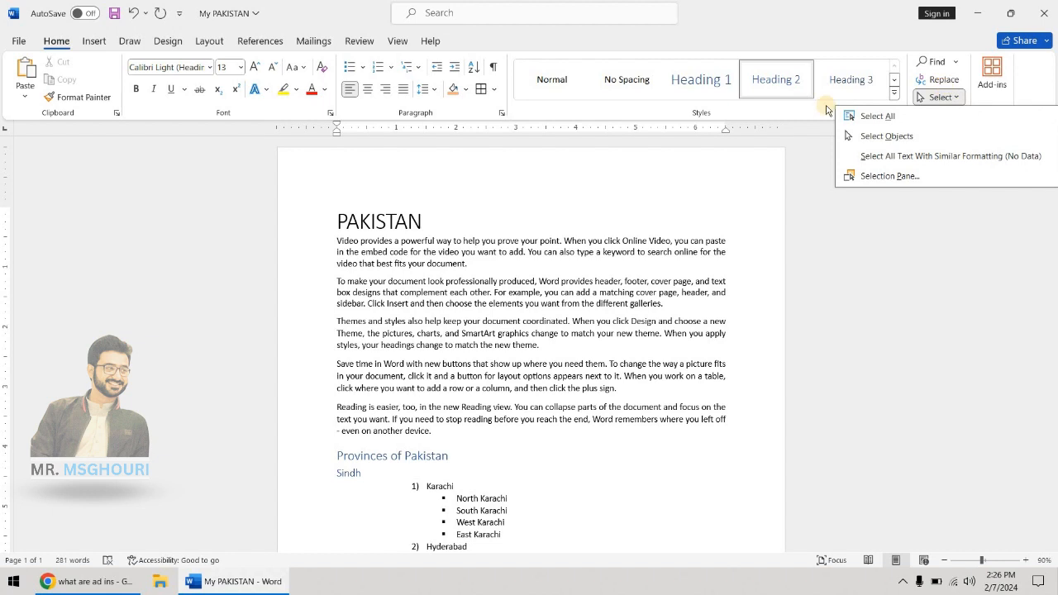
left_click(498, 364)
key("ctrl+a")
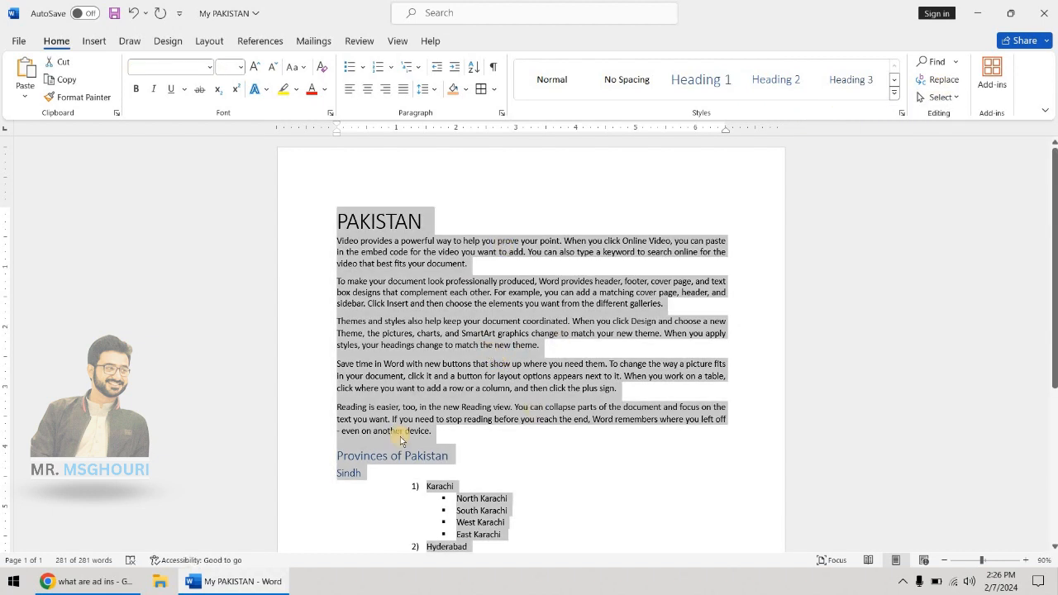
left_click(445, 223)
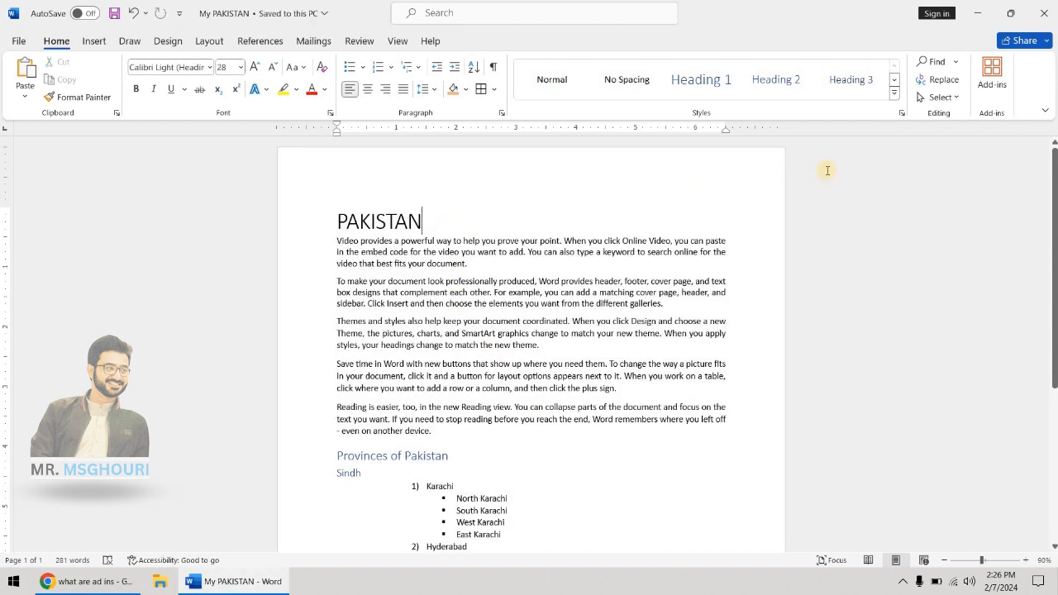
- Search the text for the word "document", review the highlighted matches and close the search pane
scroll(462, 411, "up", 2, "ctrl")
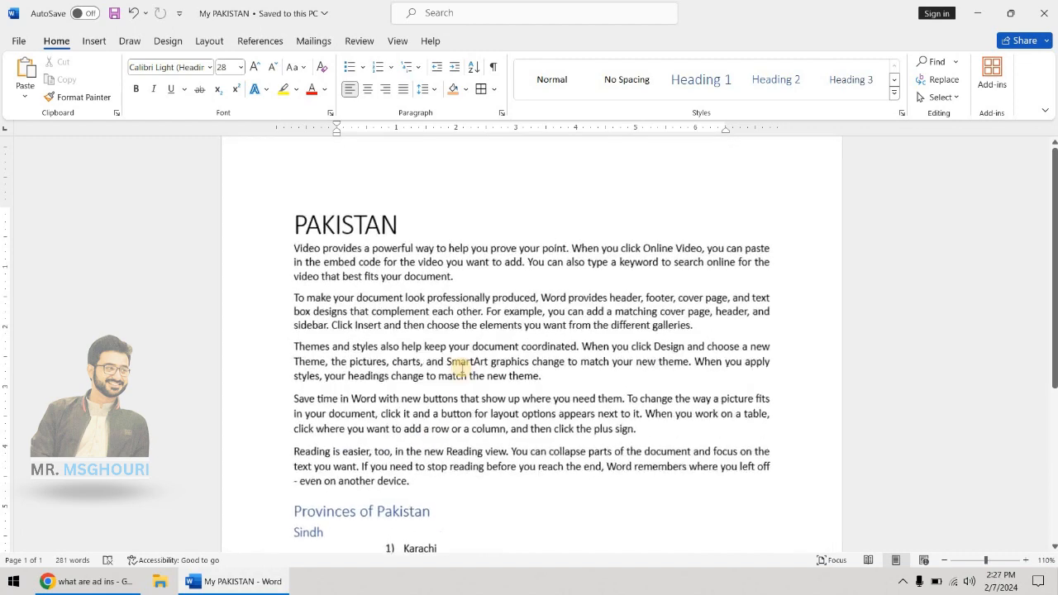
double_click(479, 352)
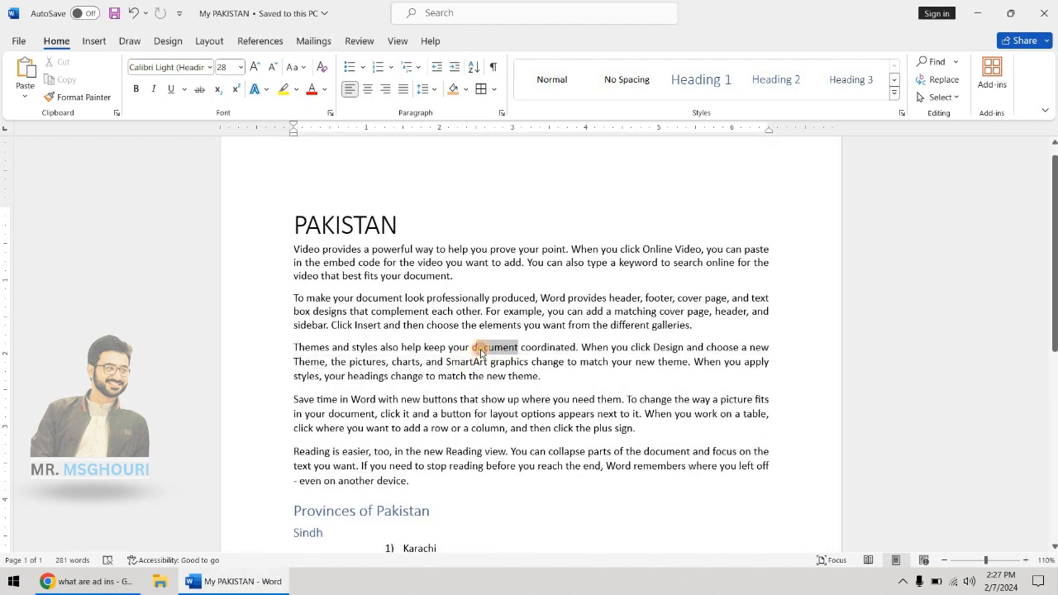
left_click(480, 376)
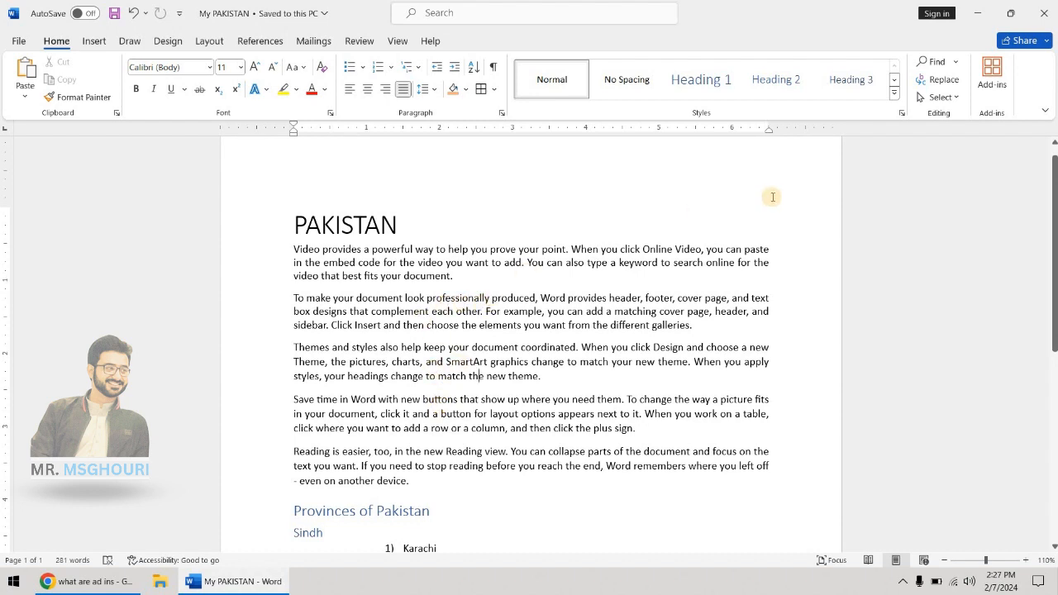
key("ctrl+f")
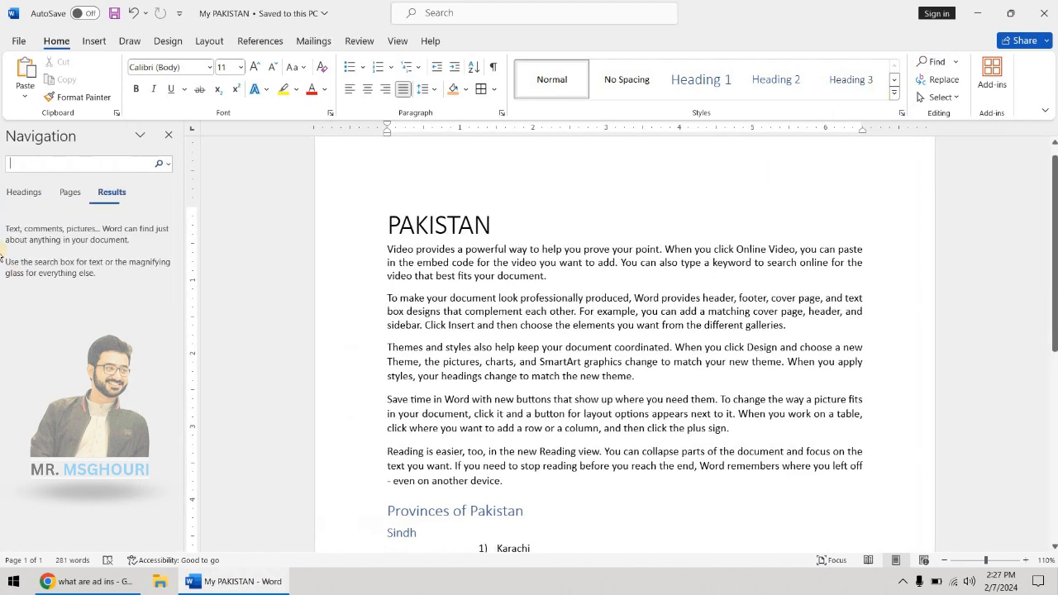
type("document")
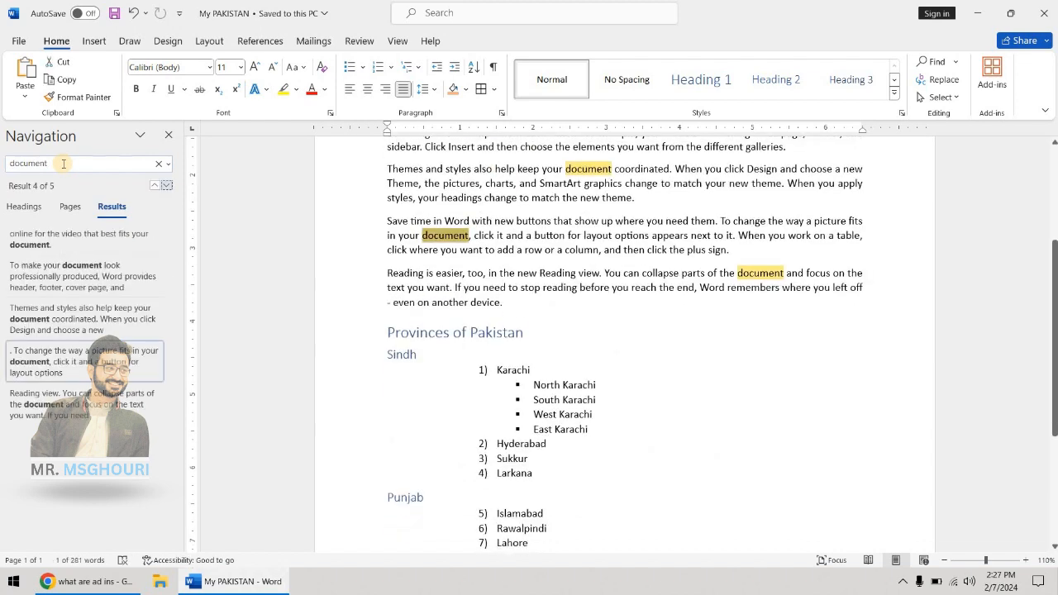
scroll(727, 347, "up", 3)
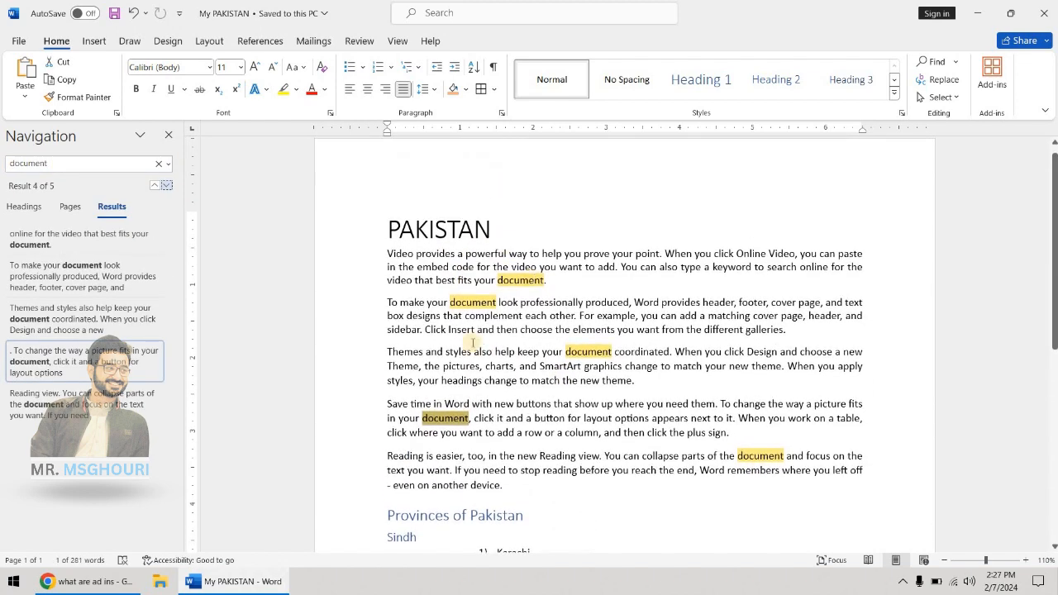
scroll(683, 492, "down", 1)
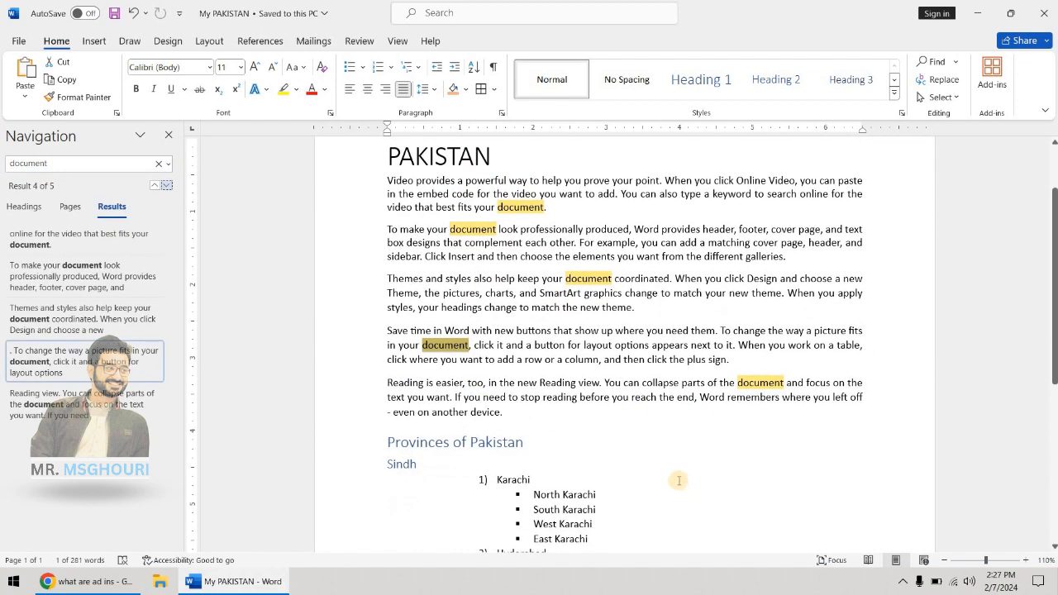
left_click(168, 135)
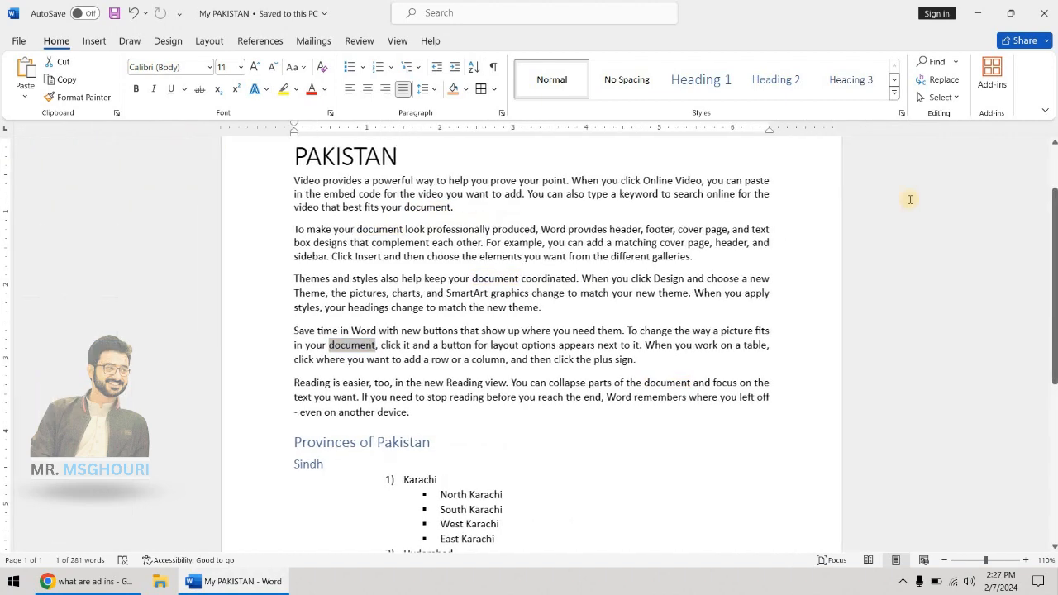
- Replace every occurrence of "document" with "book", continuing the search from the beginning, and check the paragraphs
left_click(946, 85)
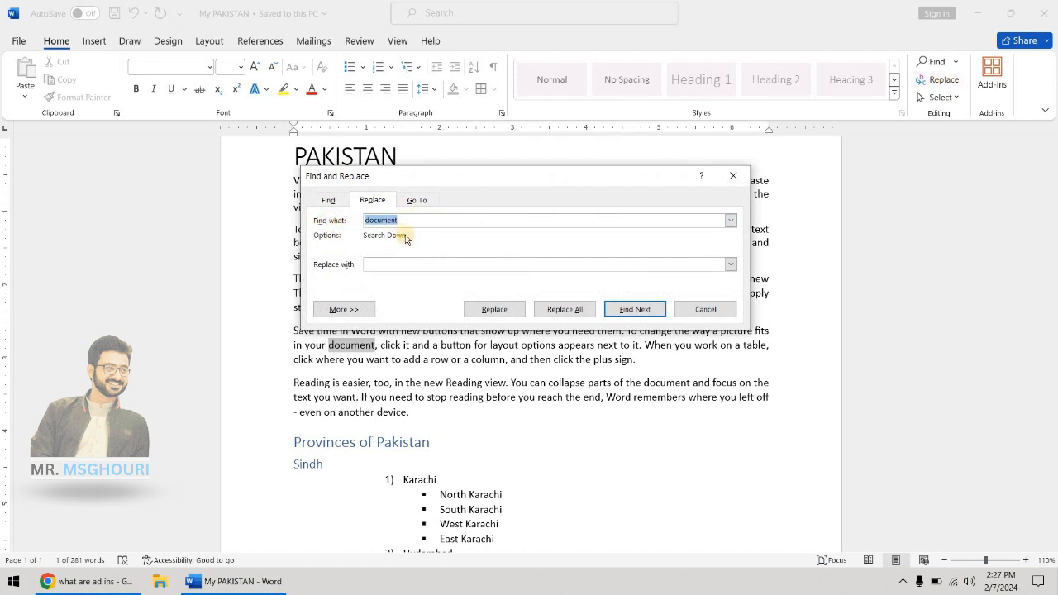
left_click(444, 260)
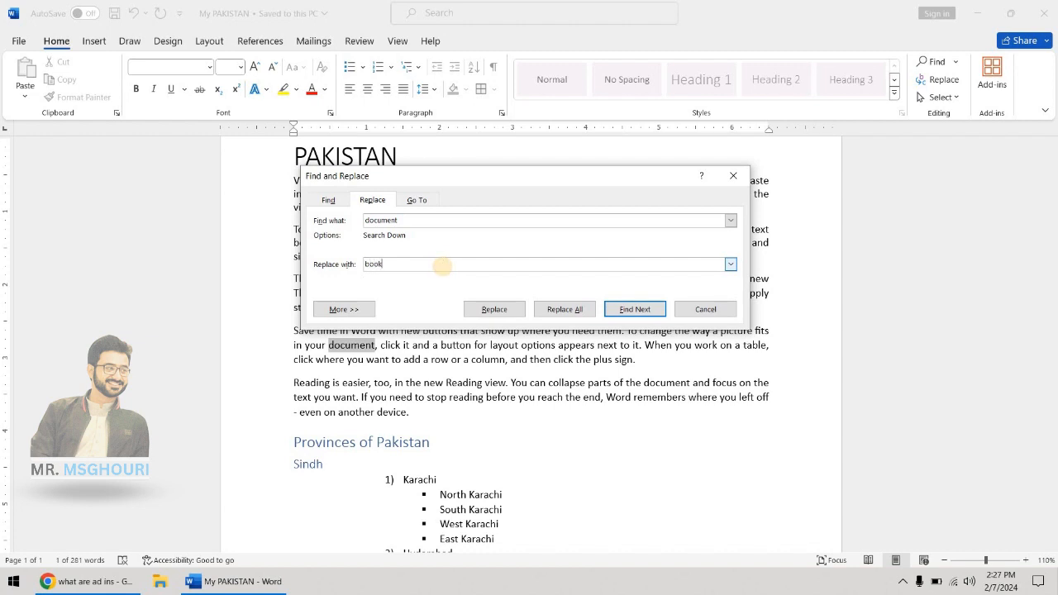
left_click(579, 311)
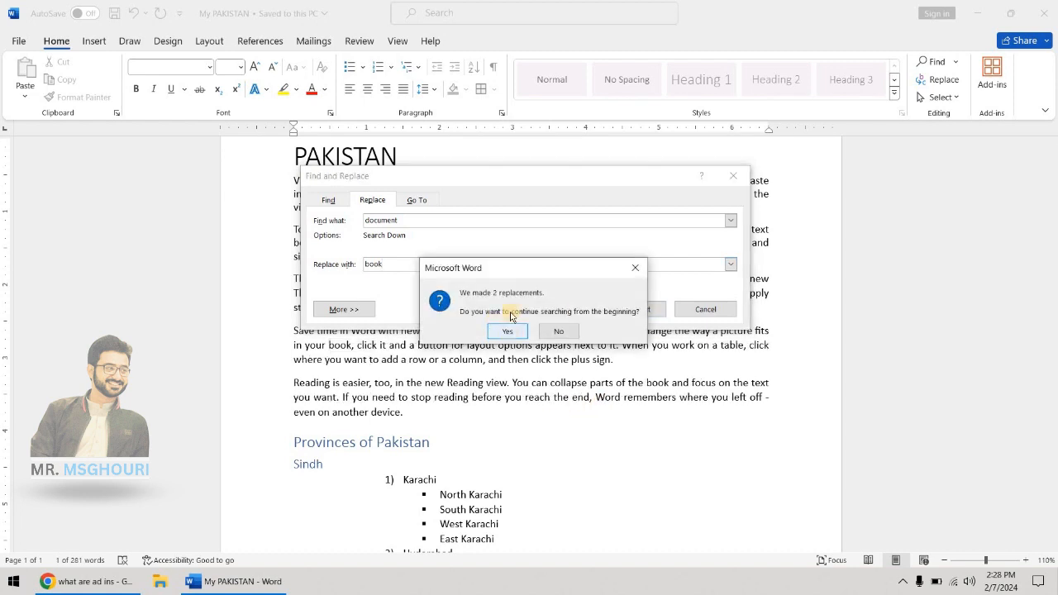
left_click(508, 332)
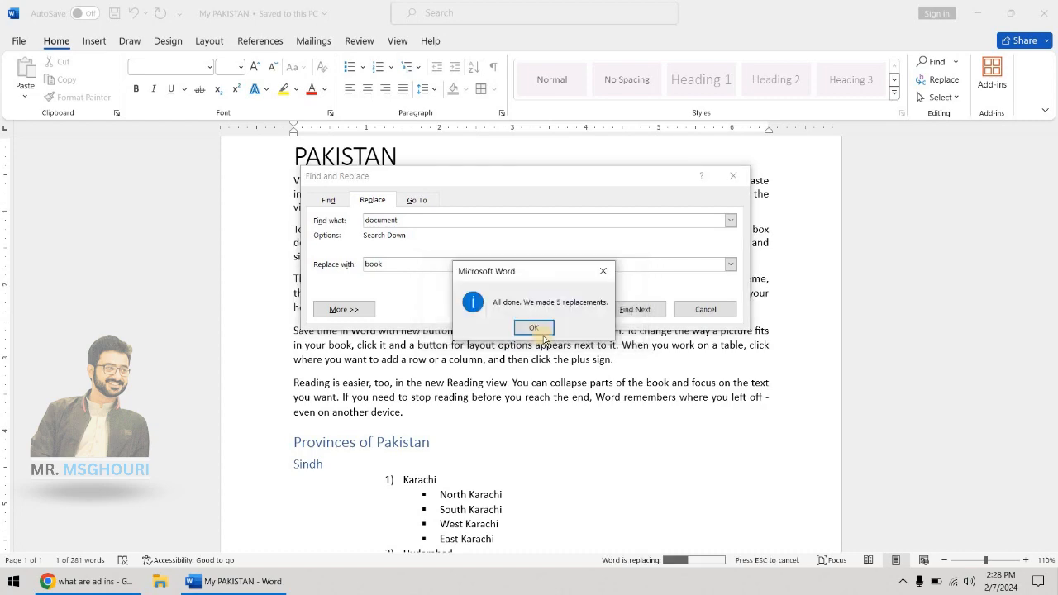
left_click(542, 330)
left_click(704, 309)
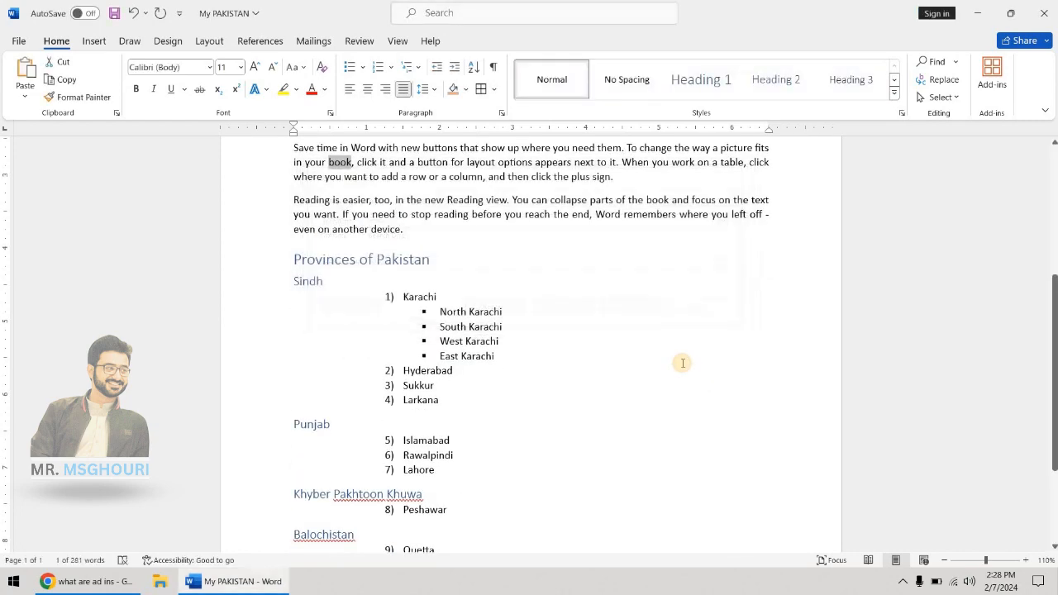
left_click(401, 302)
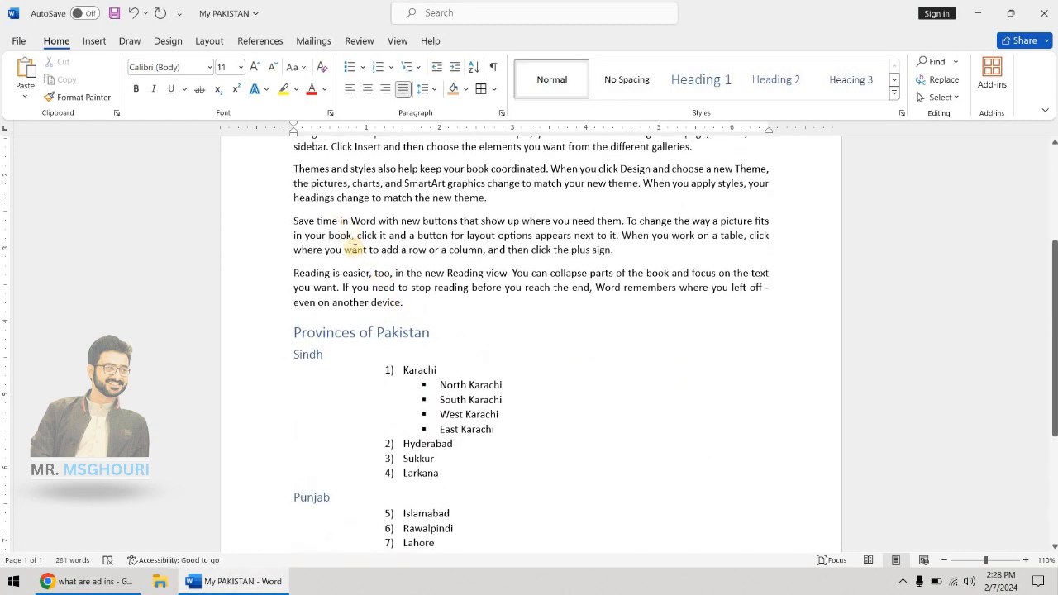
scroll(353, 248, "up", 5)
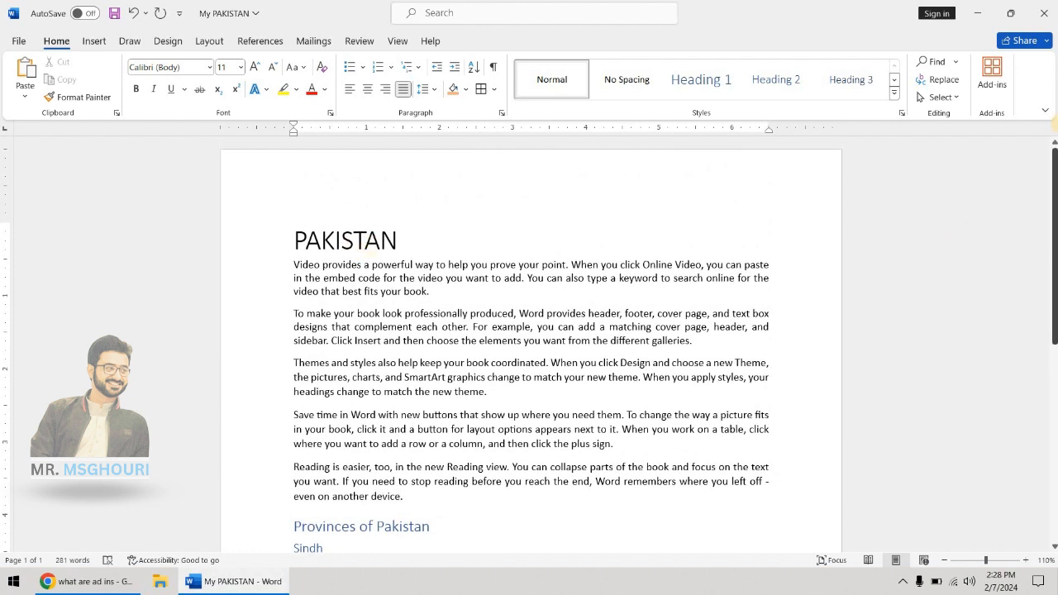
left_click(959, 98)
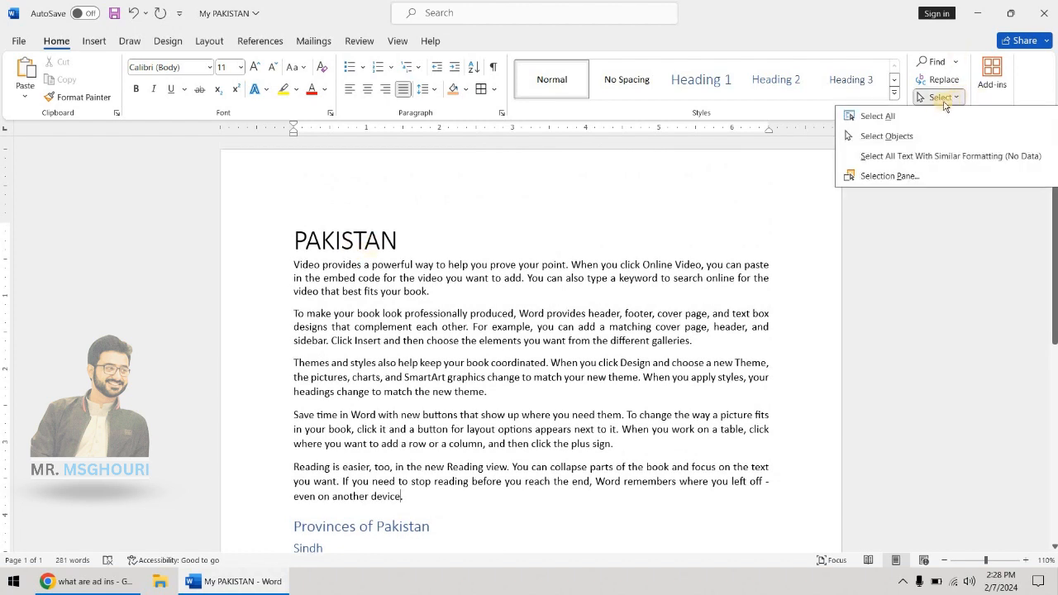
left_click(674, 247)
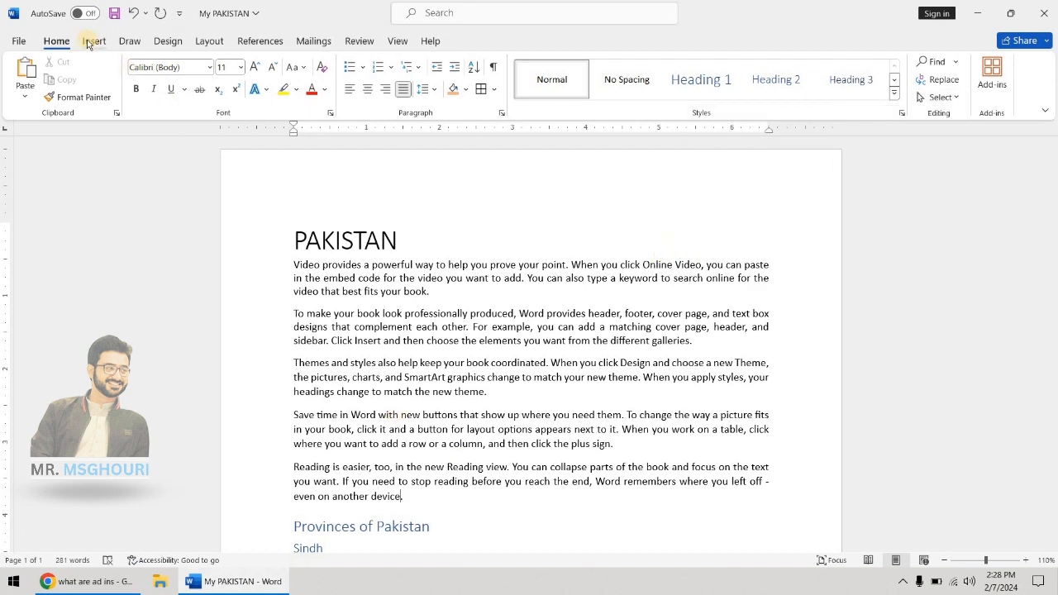
scroll(475, 504, "down", 4)
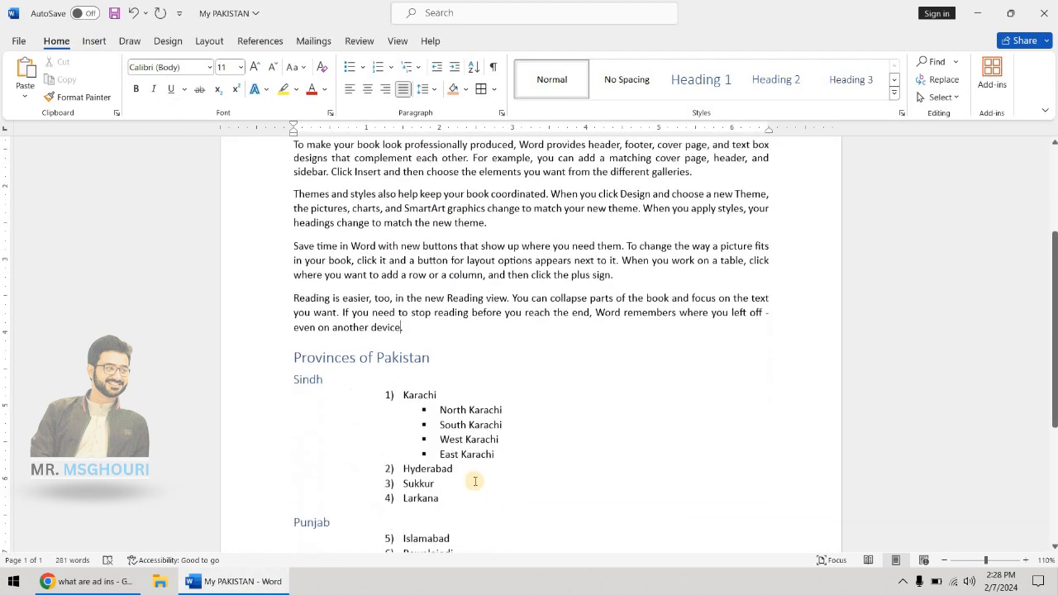
- Insert a 1" by 1" rectangle to the right of the Karachi list and a small right arrow beside the "Provinces of Pakistan" heading
left_click(97, 41)
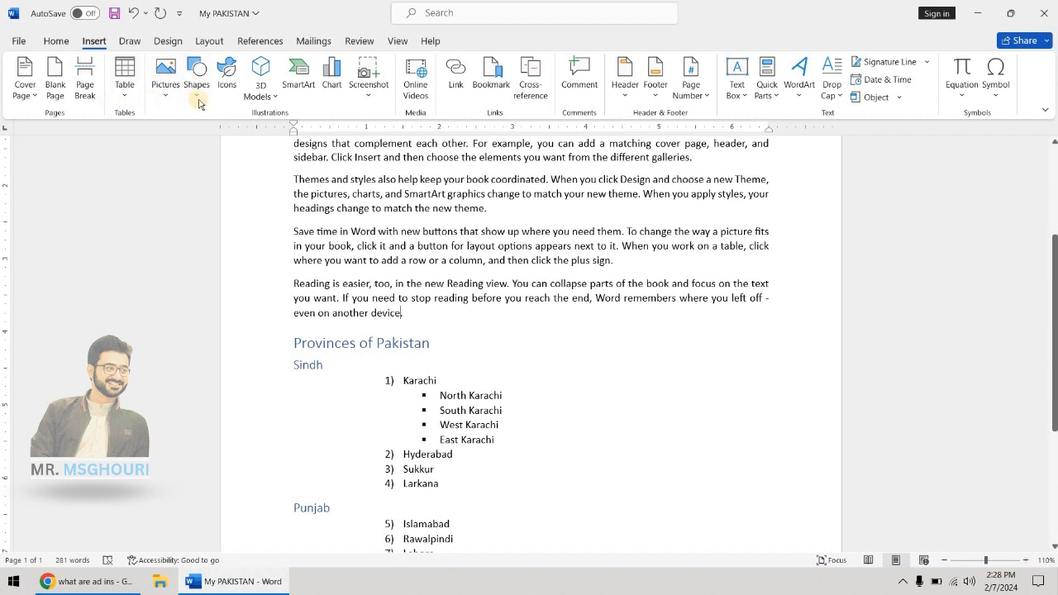
left_click(261, 89)
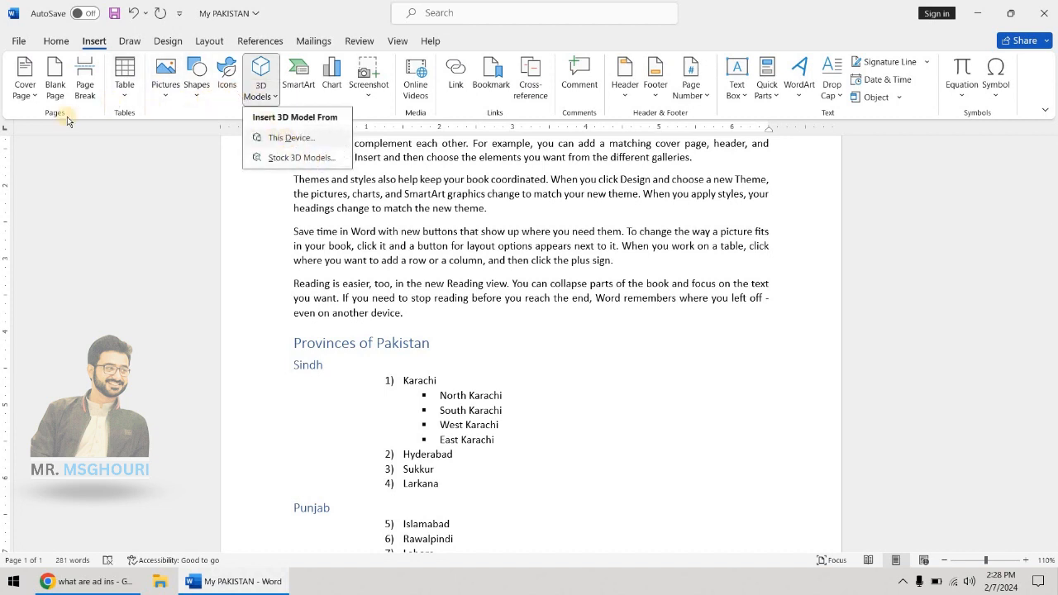
left_click(463, 123)
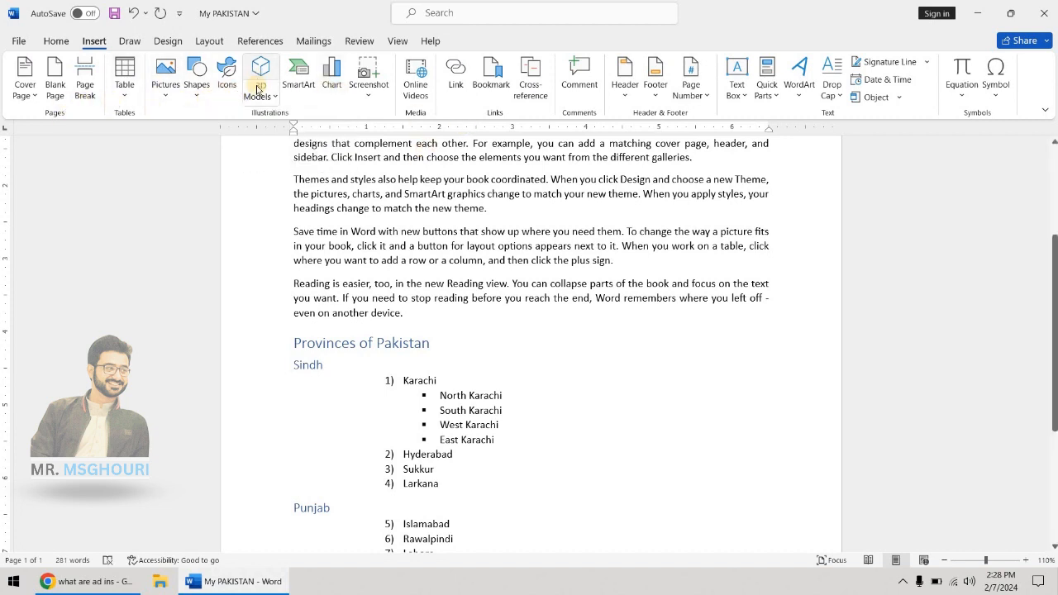
left_click(200, 96)
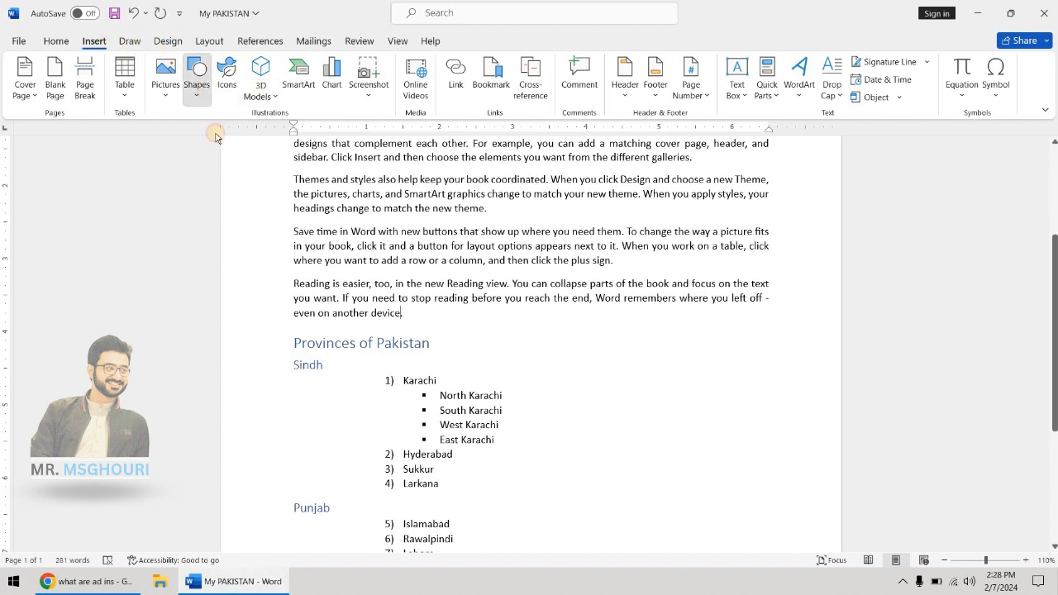
left_click(233, 139)
left_click(629, 374)
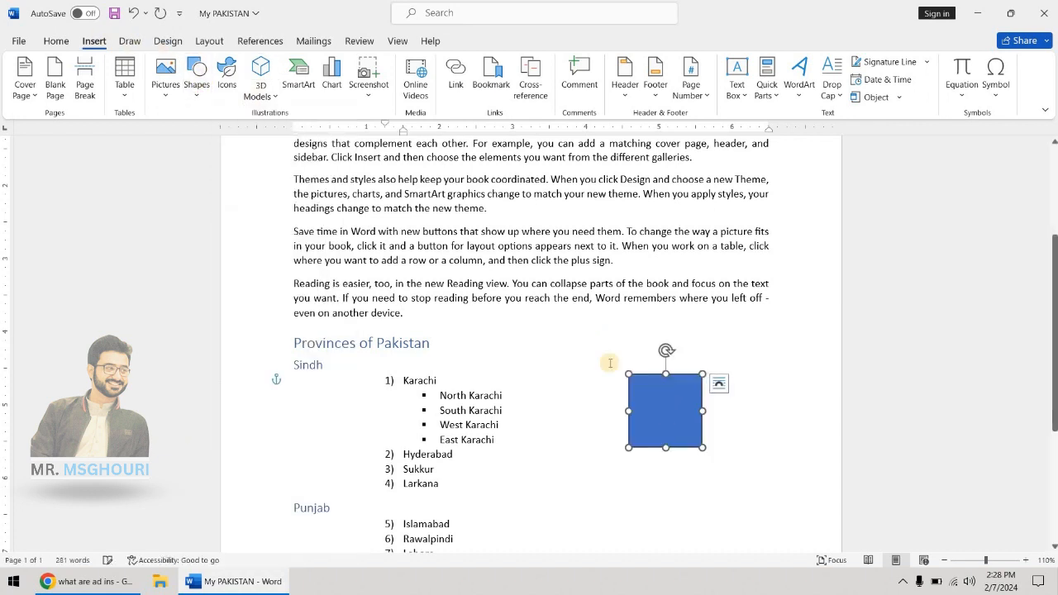
left_click(58, 79)
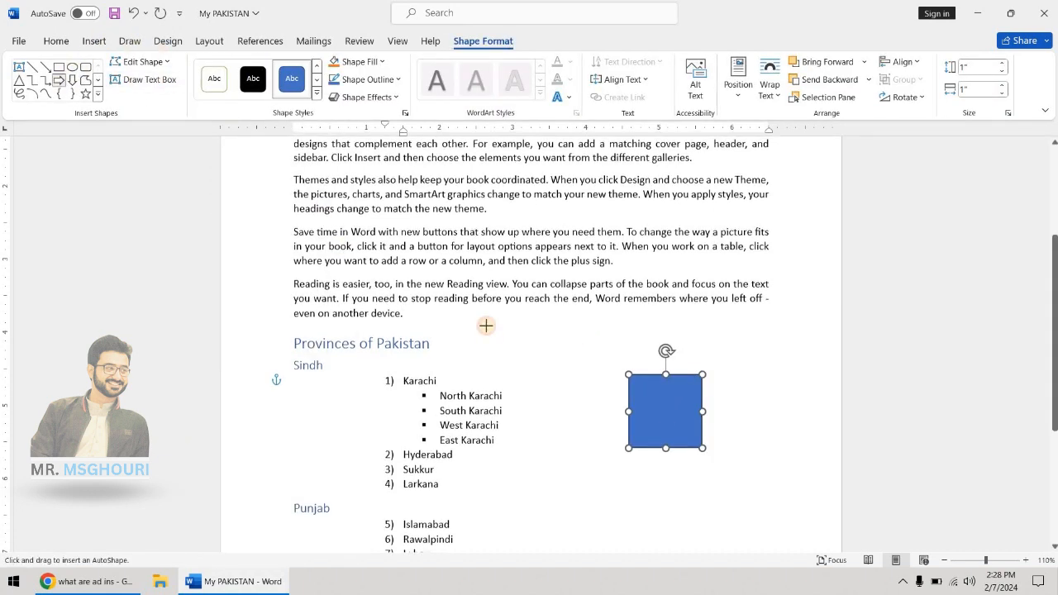
left_click_drag(530, 342, 564, 370)
- Select the arrow and the square together with a selection box, using Select Objects
left_click_drag(499, 324, 777, 509)
left_click(616, 460)
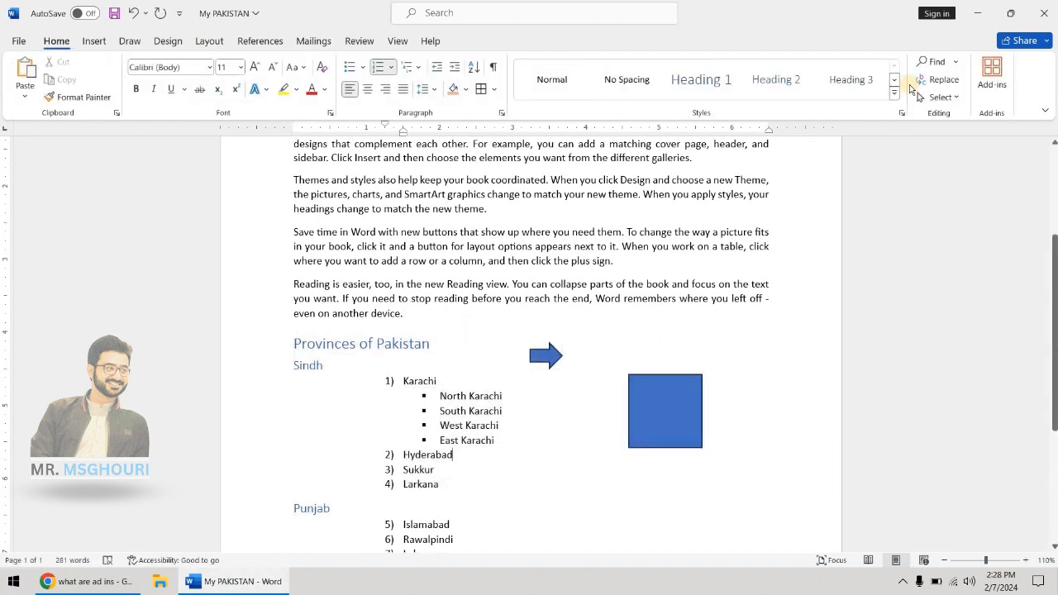
left_click(958, 96)
left_click(942, 140)
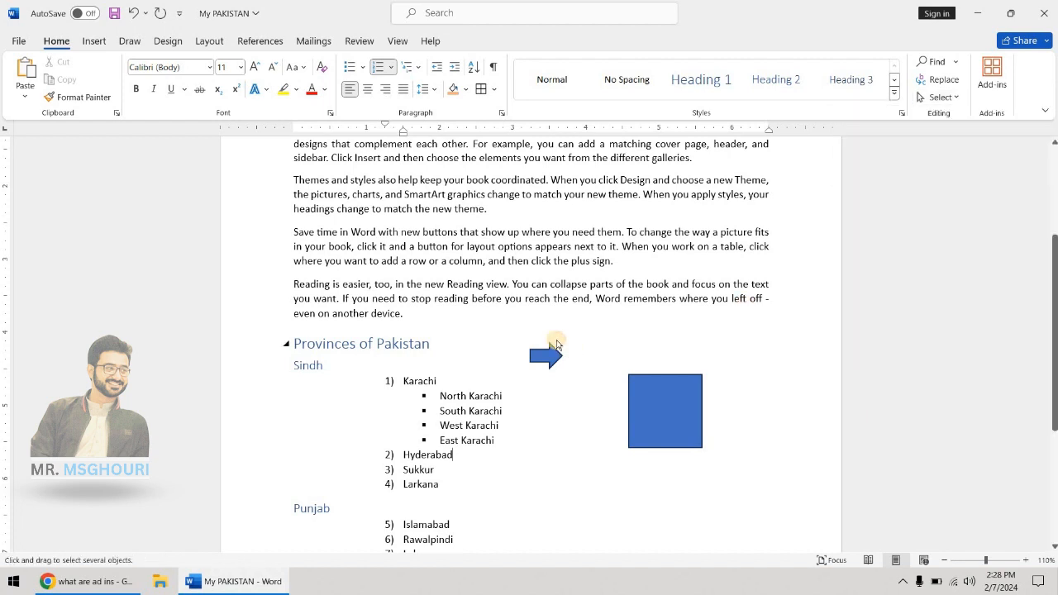
left_click_drag(765, 452, 767, 459)
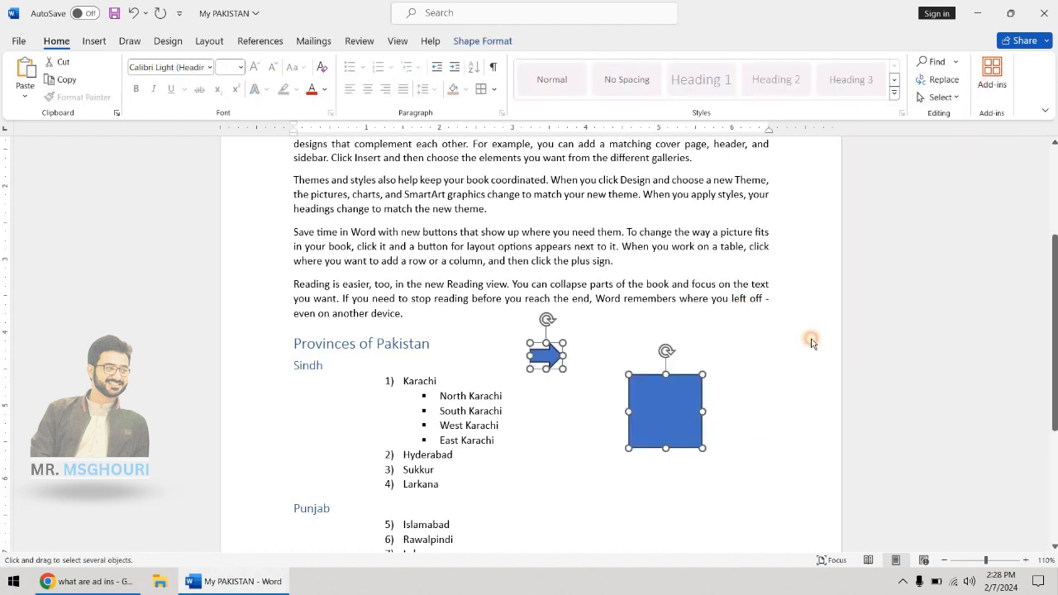
- Browse the list of popular add-ins available for the document
left_click(995, 81)
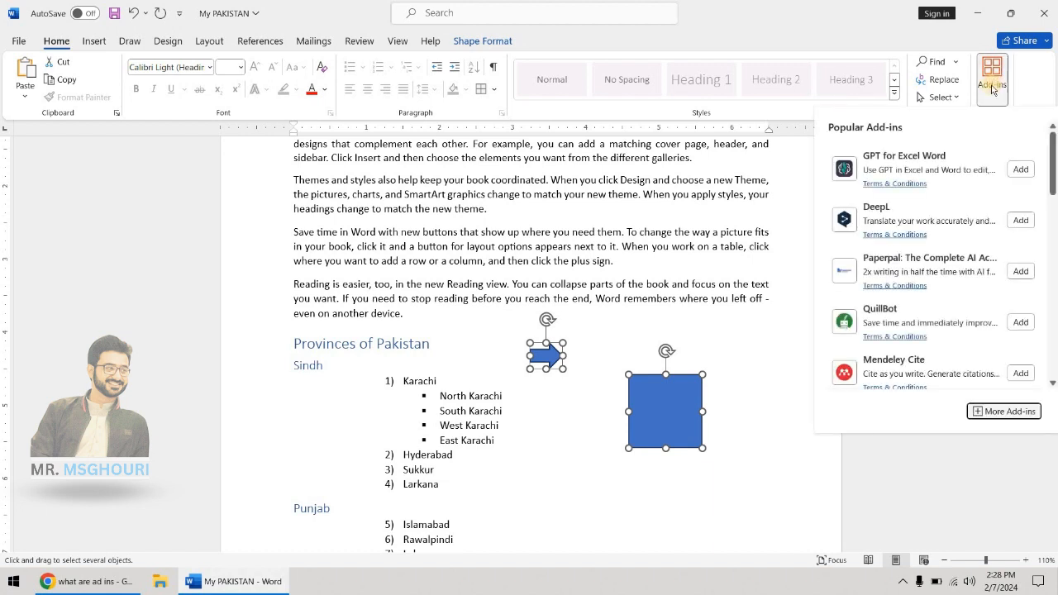
scroll(917, 274, "down", 5)
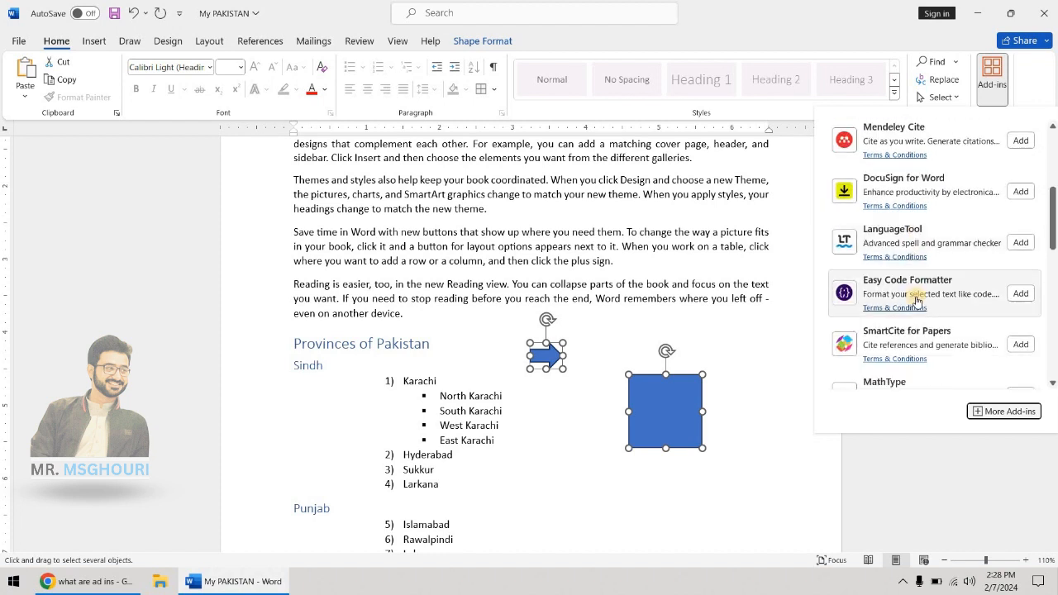
scroll(909, 301, "up", 5)
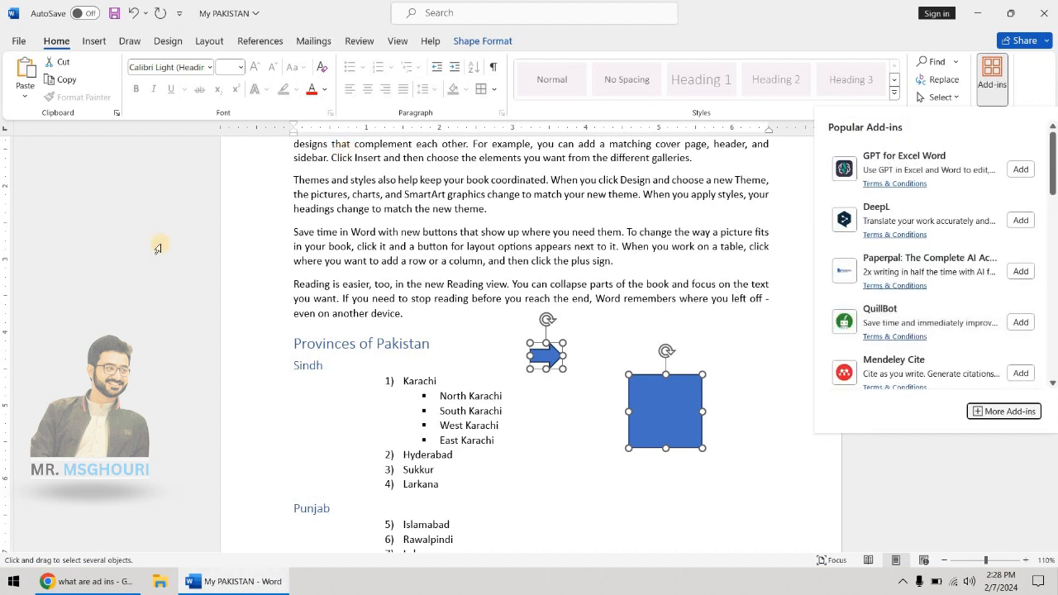